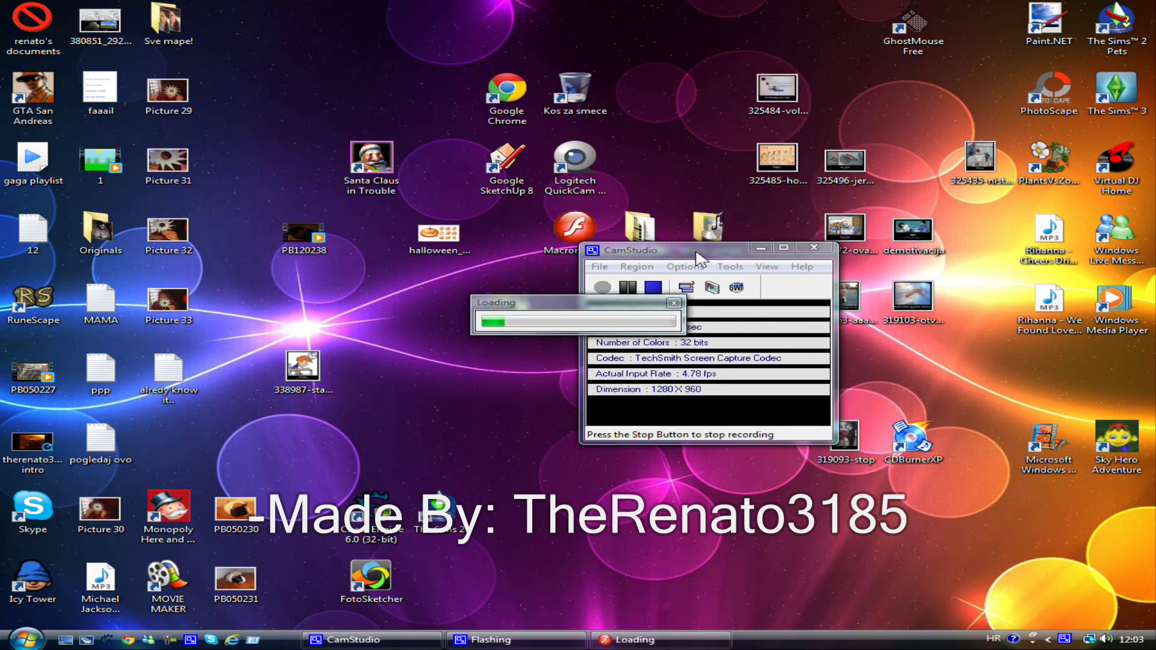
# - Create a new Flash document, save it as lol_stick_fight.fla, and begin renaming Layer 1
pyautogui.moveTo(699, 259); pyautogui.dragTo(908, 257)
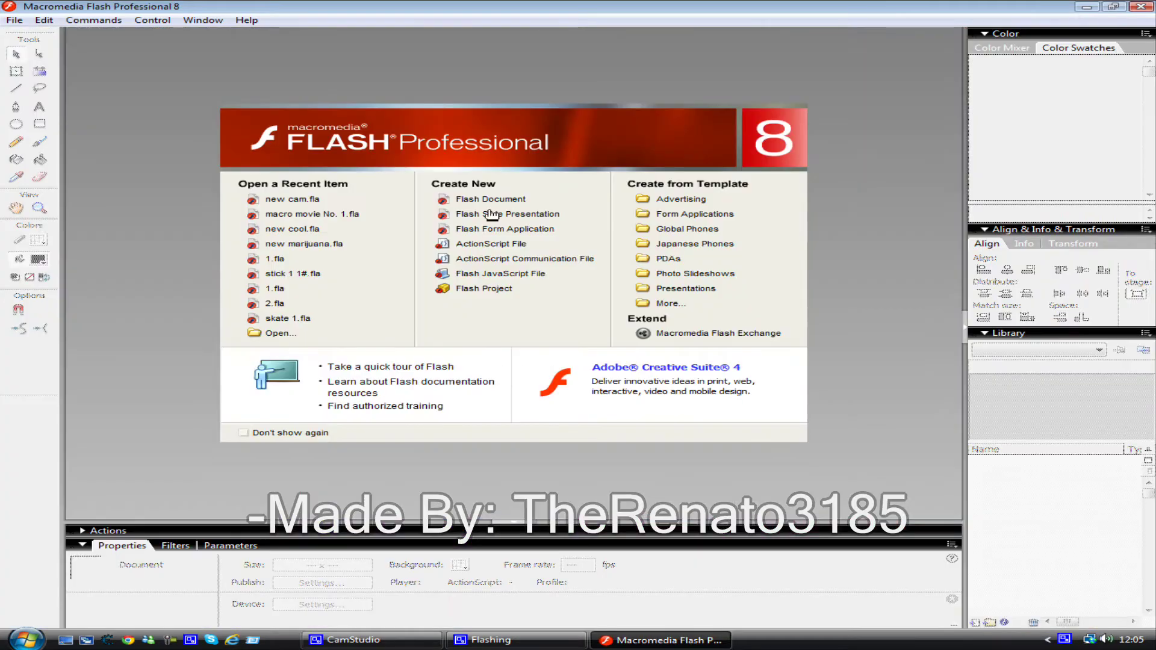
pyautogui.click(467, 199)
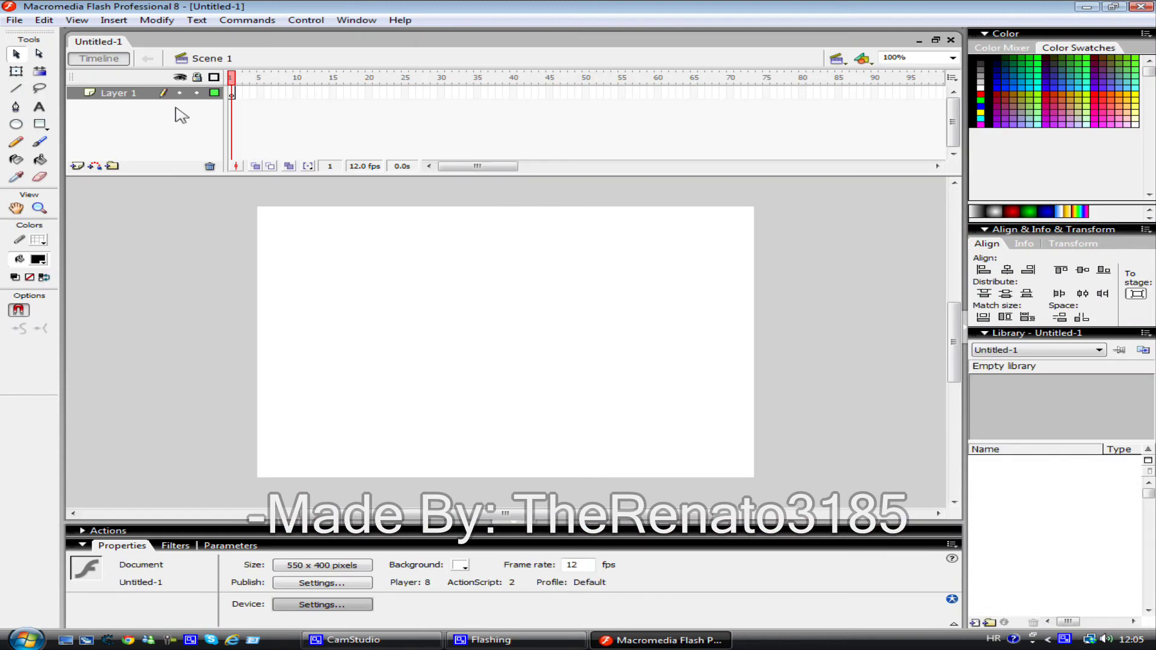
pyautogui.click(15, 20)
pyautogui.click(53, 160)
pyautogui.write('lo')
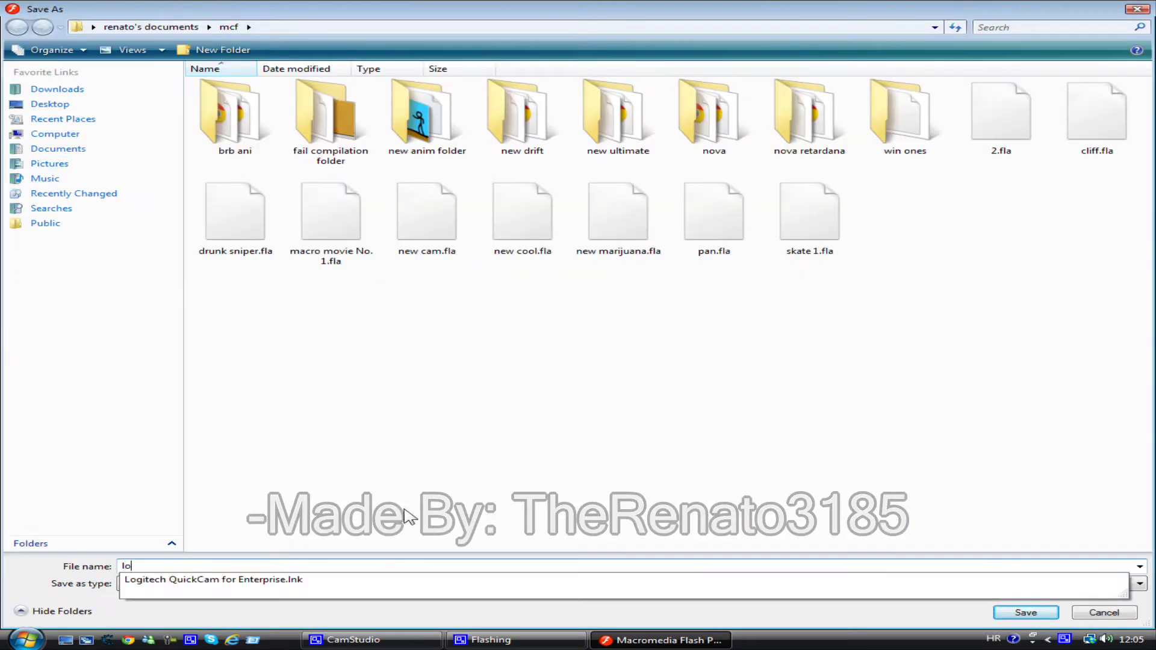
pyautogui.write('l_stick_fight')
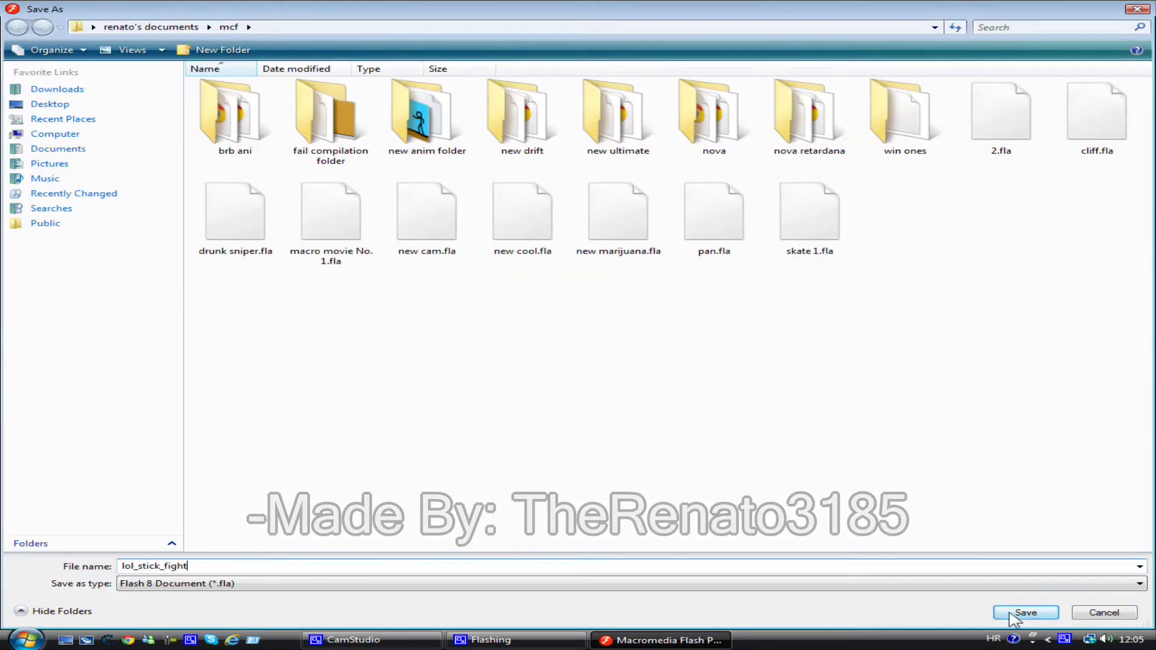
pyautogui.click(1011, 613)
pyautogui.doubleClick(119, 93)
# - Name the layer background and draw a horizontal ground line across the stage
pyautogui.write('background')
pyautogui.press('Return')
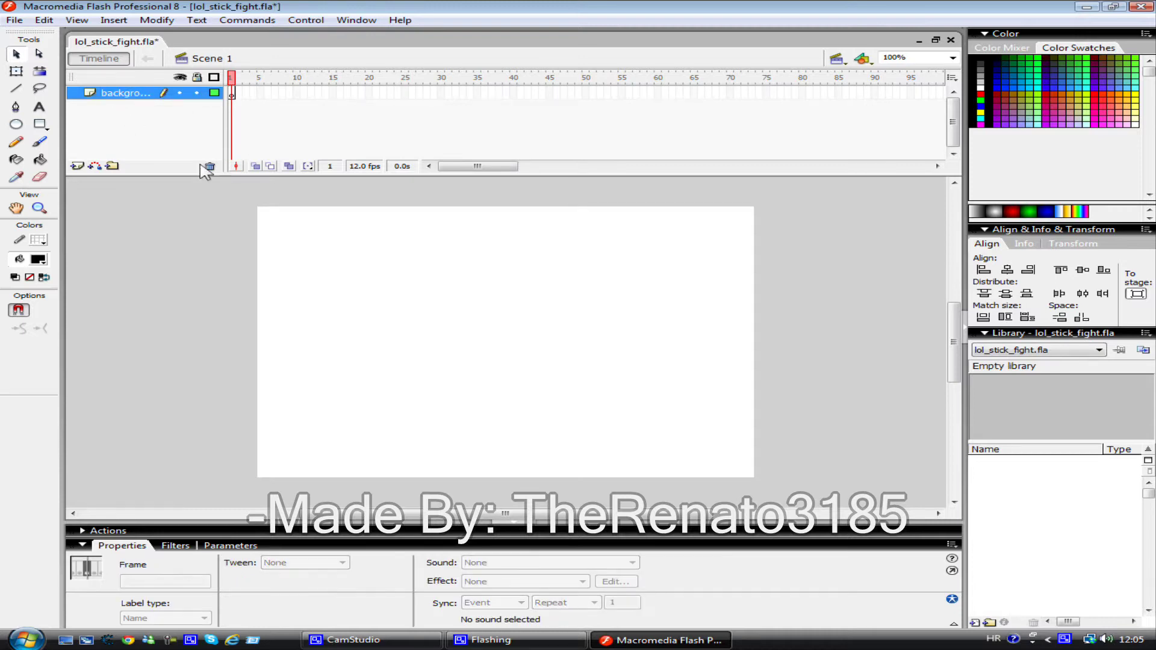
pyautogui.press('n')
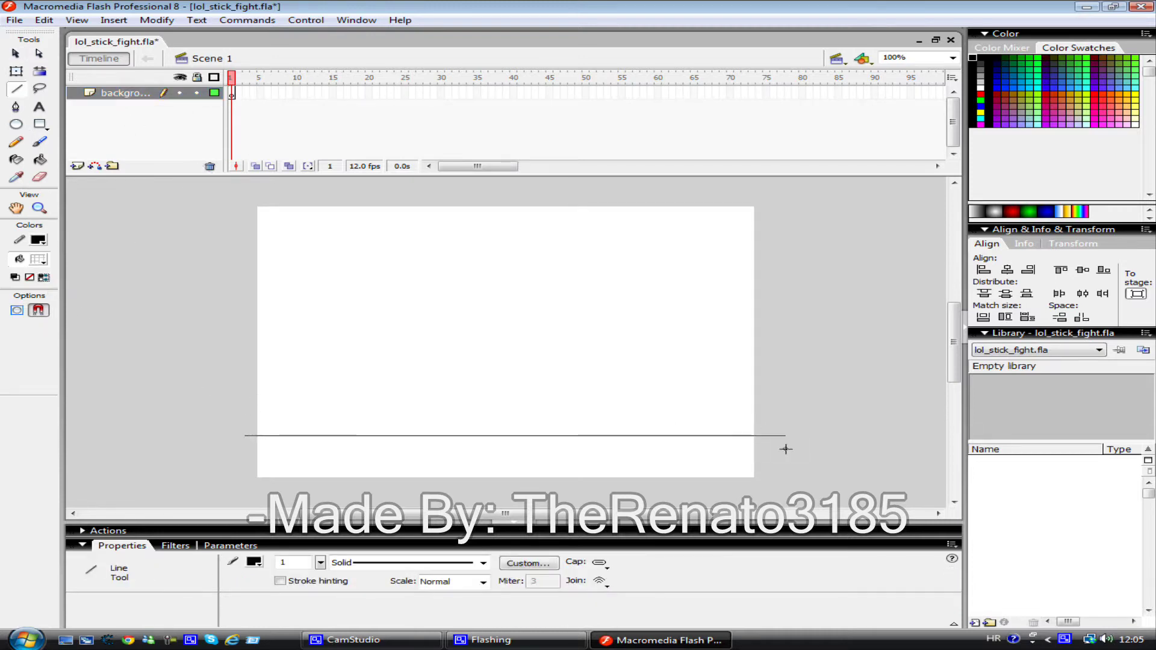
pyautogui.press('v')
pyautogui.moveTo(180, 407); pyautogui.dragTo(639, 472)
pyautogui.click(250, 443)
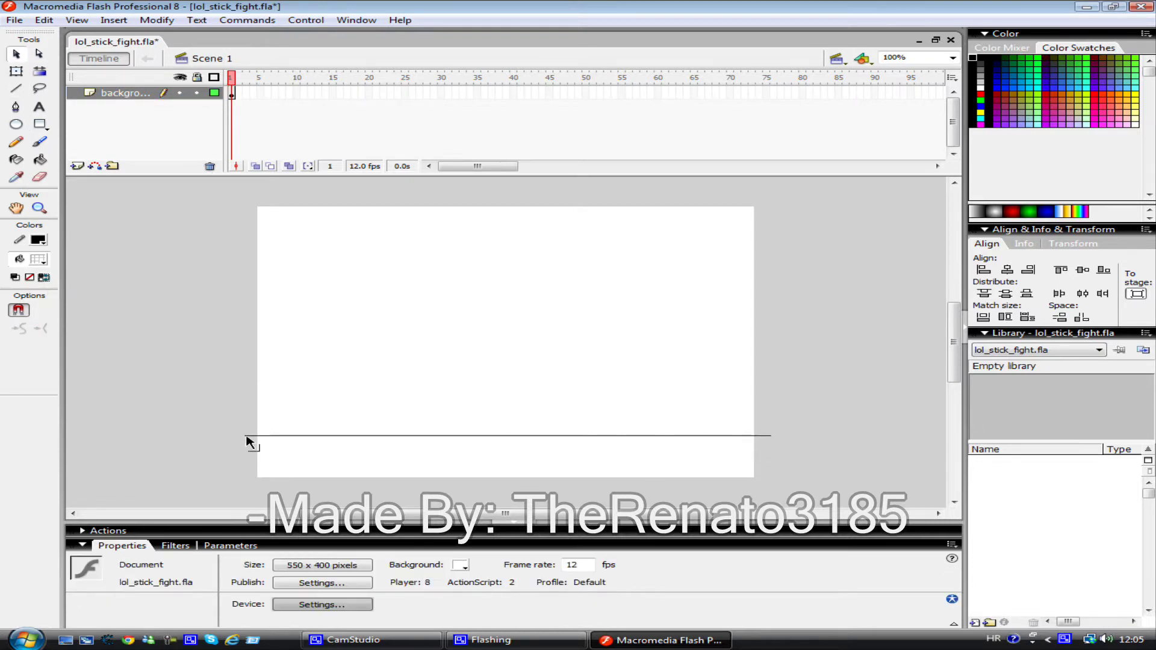
pyautogui.moveTo(251, 440); pyautogui.dragTo(173, 439)
pyautogui.hotkey('ctrl', 'z')
pyautogui.moveTo(818, 462); pyautogui.dragTo(122, 350)
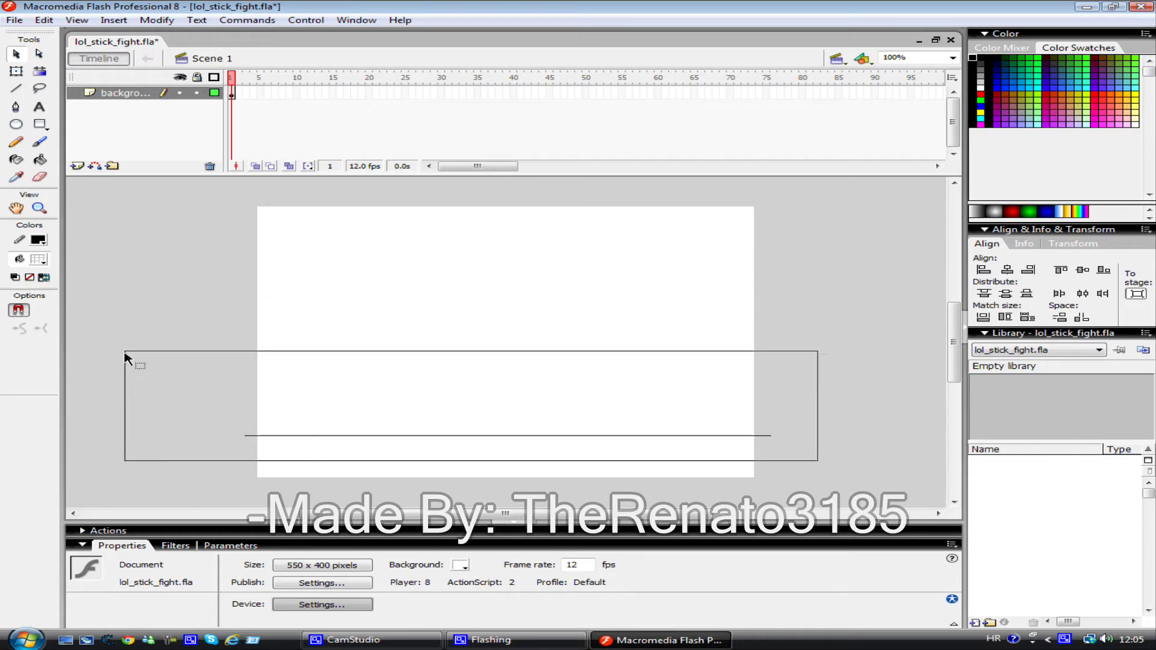
pyautogui.click(381, 472)
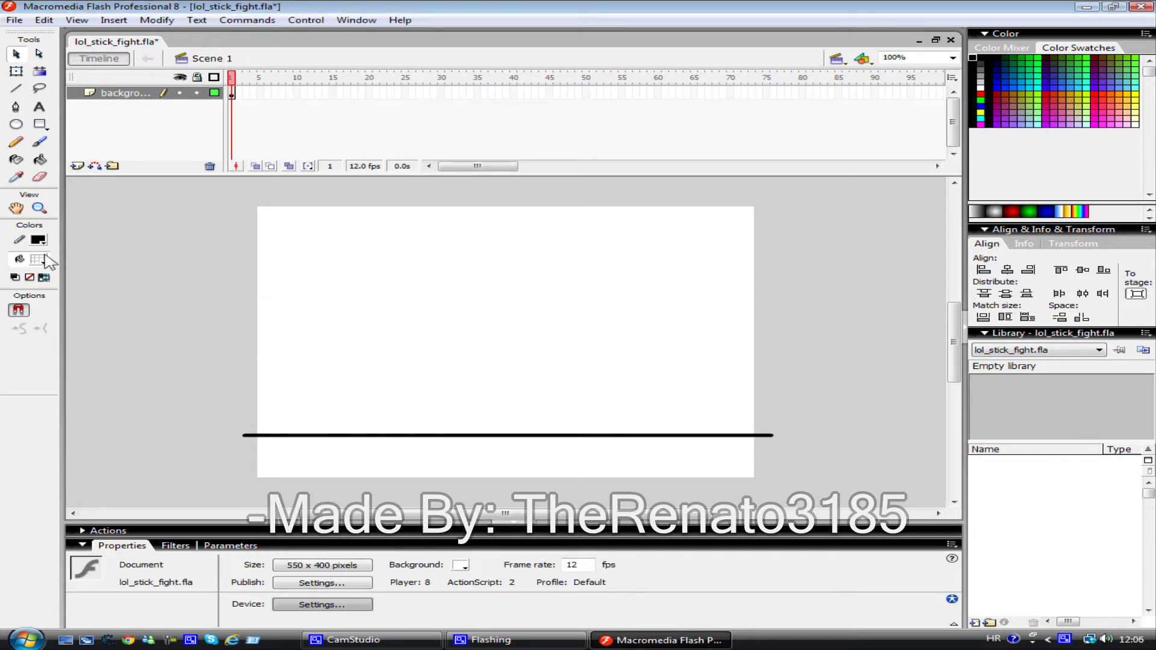
# - Paint an L-shaped stand on the stage's right with a large brush, then add a new layer
pyautogui.press('b')
pyautogui.click(44, 366)
pyautogui.click(22, 403)
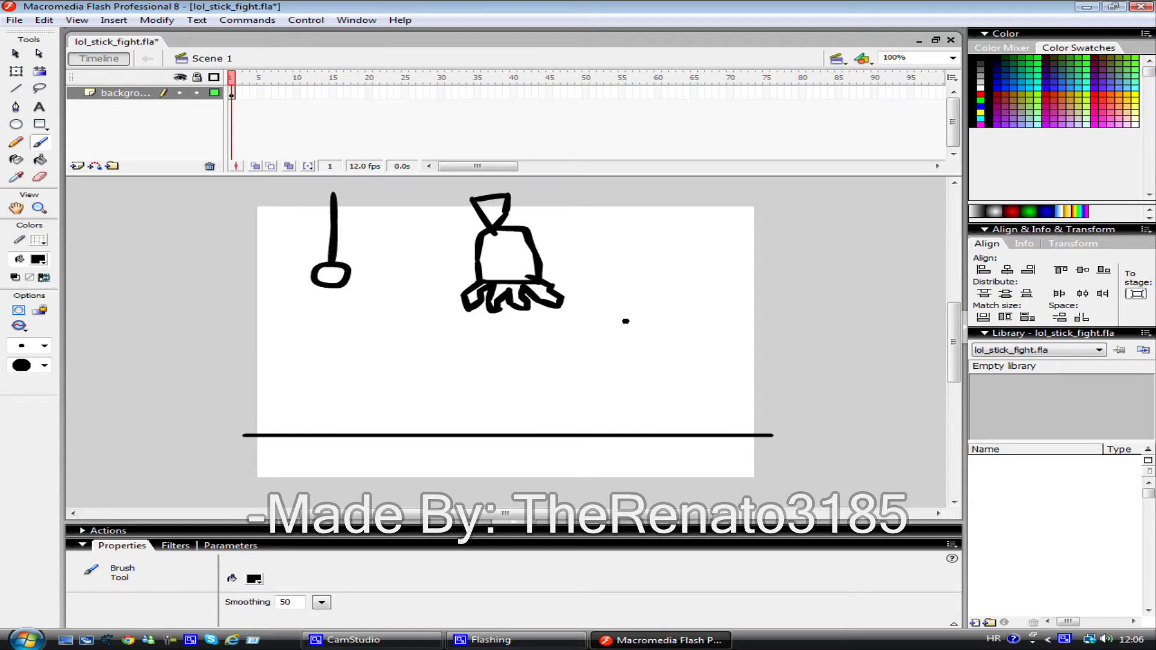
pyautogui.moveTo(674, 202); pyautogui.dragTo(744, 295)
pyautogui.click(124, 93)
# - Rename the new layer to stick_1
pyautogui.rightClick(123, 93)
pyautogui.click(151, 132)
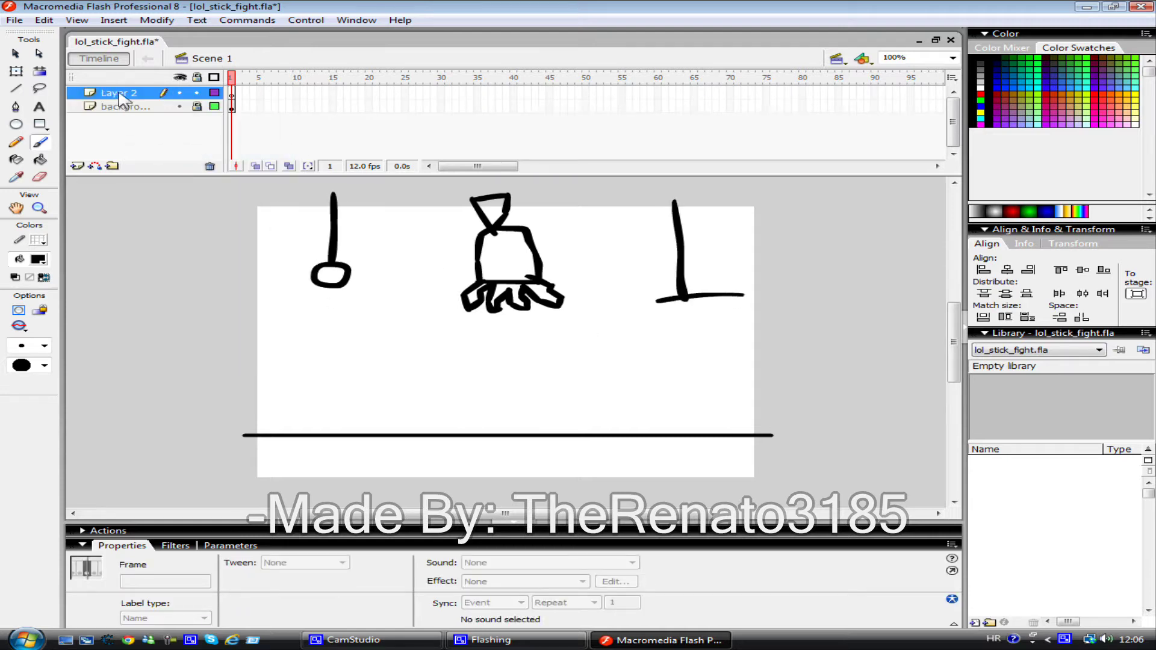
pyautogui.doubleClick(120, 93)
pyautogui.write('stick_1')
pyautogui.press('Return')
pyautogui.click(346, 639)
pyautogui.hotkey('alt', 'Tab')
# - Brush a stick figure and convert it into the movie clip symbol stick_1
pyautogui.moveTo(365, 345); pyautogui.dragTo(365, 405)
pyautogui.press('v')
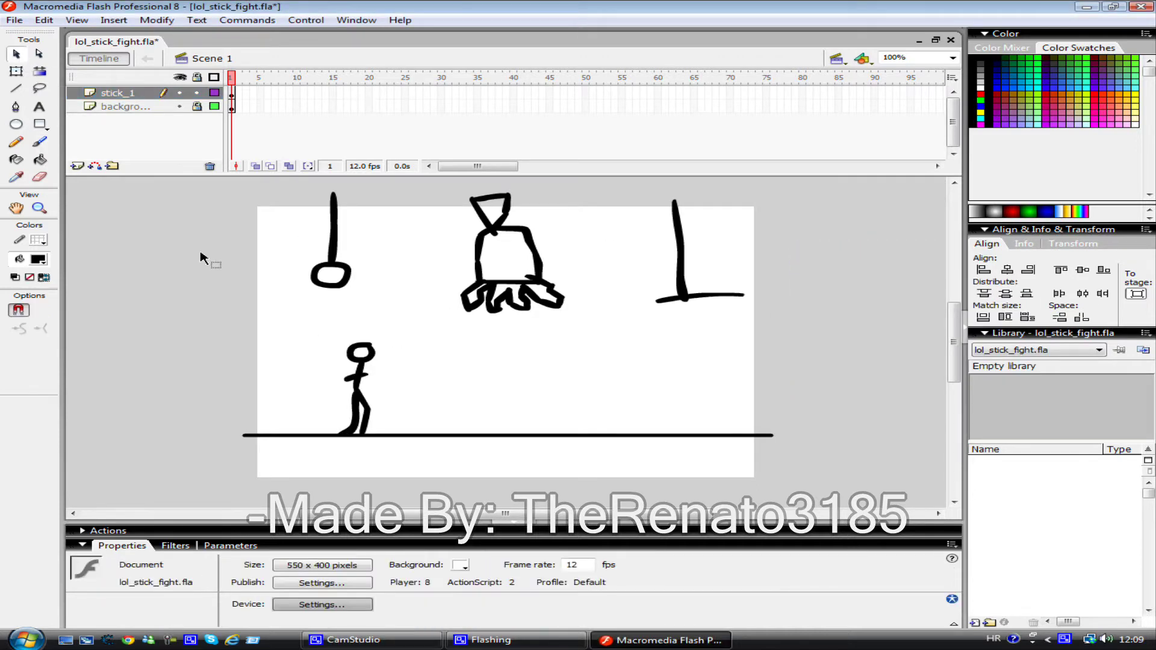
pyautogui.click(360, 385)
pyautogui.rightClick(377, 383)
pyautogui.click(504, 593)
pyautogui.write('stick_1')
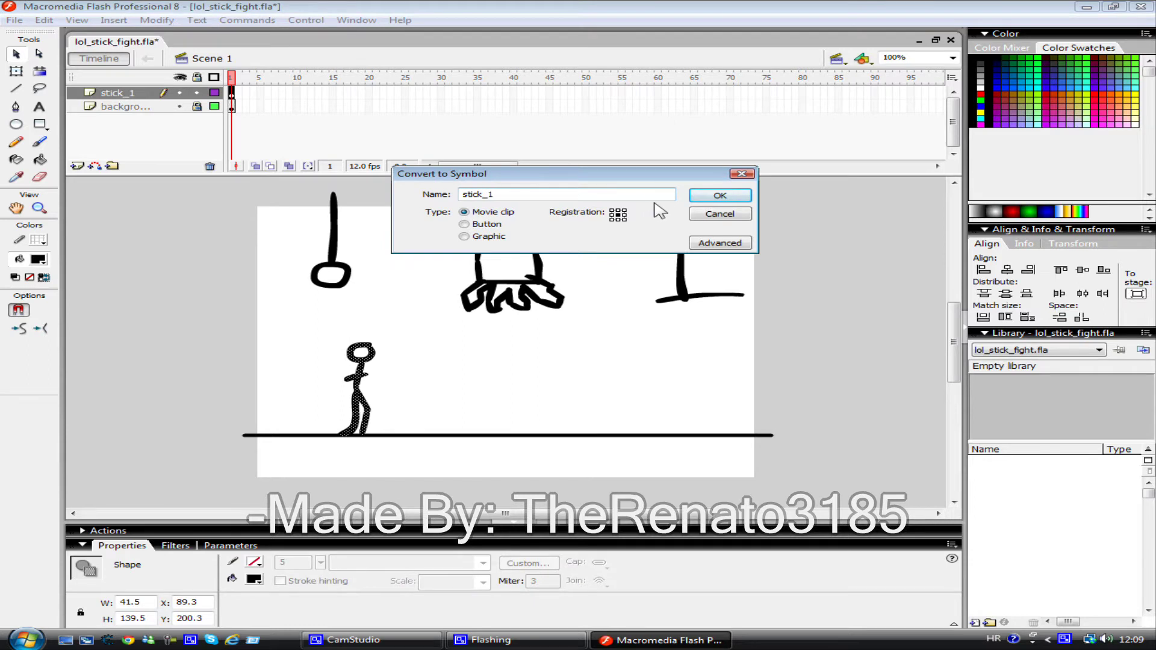
pyautogui.click(720, 195)
# - Zoom the view to 200% and open stick_1 for editing, selecting the figure inside
pyautogui.click(952, 57)
pyautogui.click(897, 112)
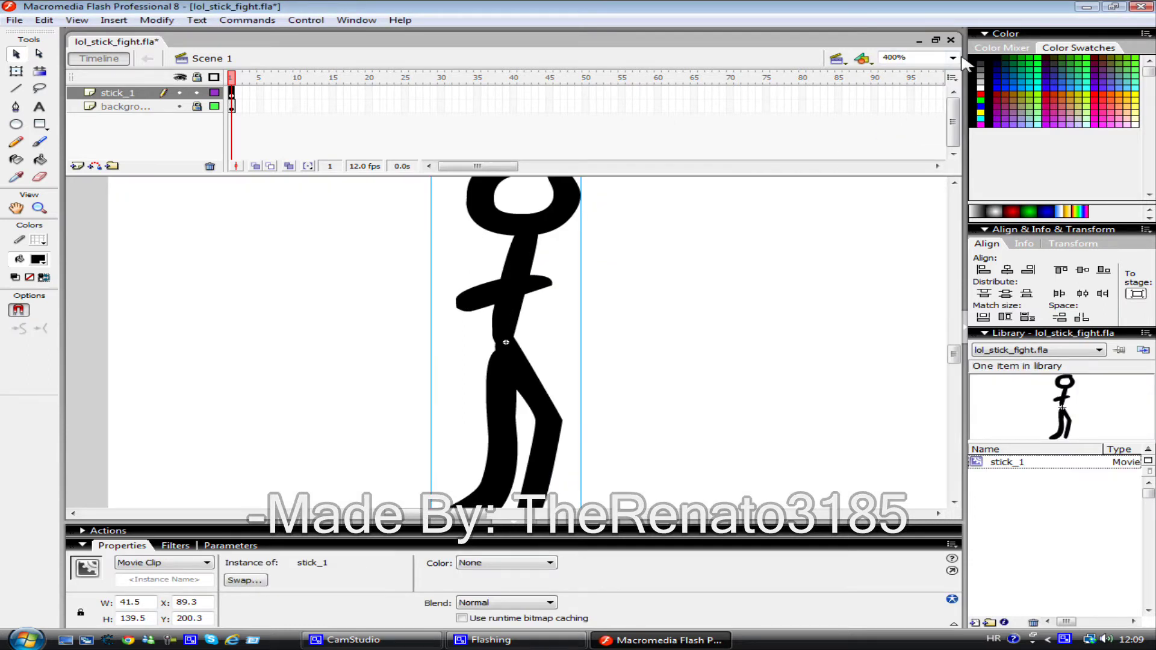
pyautogui.click(952, 57)
pyautogui.click(897, 100)
pyautogui.doubleClick(528, 294)
pyautogui.moveTo(417, 235); pyautogui.dragTo(606, 454)
# - Replace the old figure with a freshly brushed one, then delete its legs
pyautogui.press('Delete')
pyautogui.press('b')
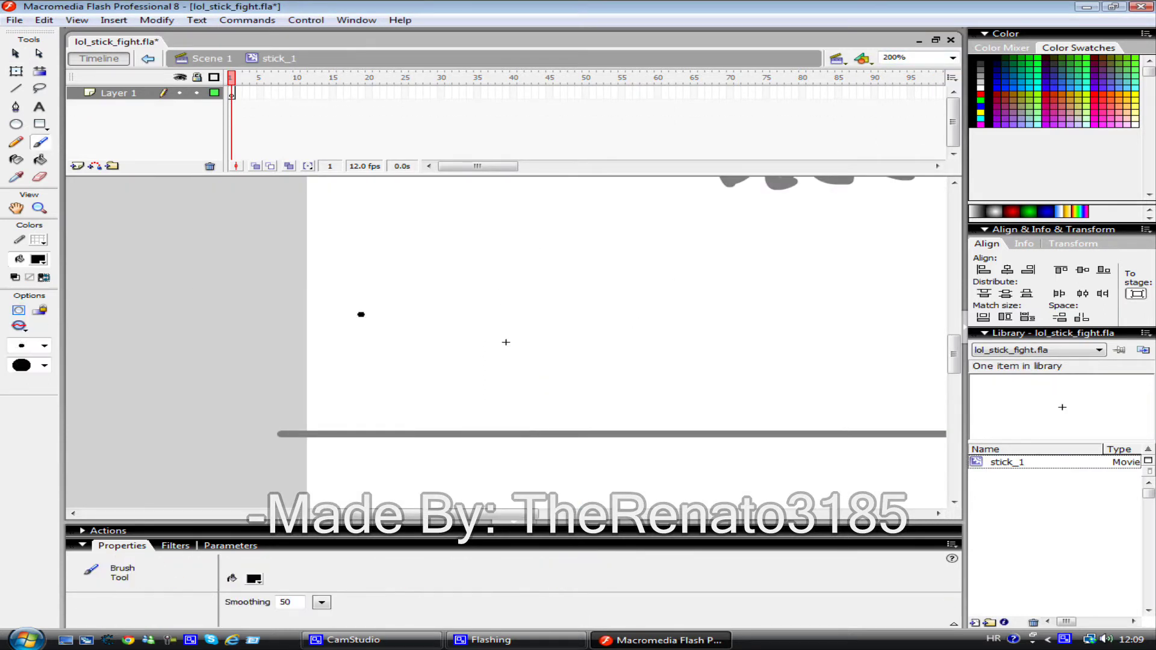
pyautogui.click(44, 345)
pyautogui.click(39, 438)
pyautogui.moveTo(516, 364)
pyautogui.mouseDown()
pyautogui.moveTo(498, 432)
pyautogui.moveTo(525, 309)
pyautogui.mouseUp()
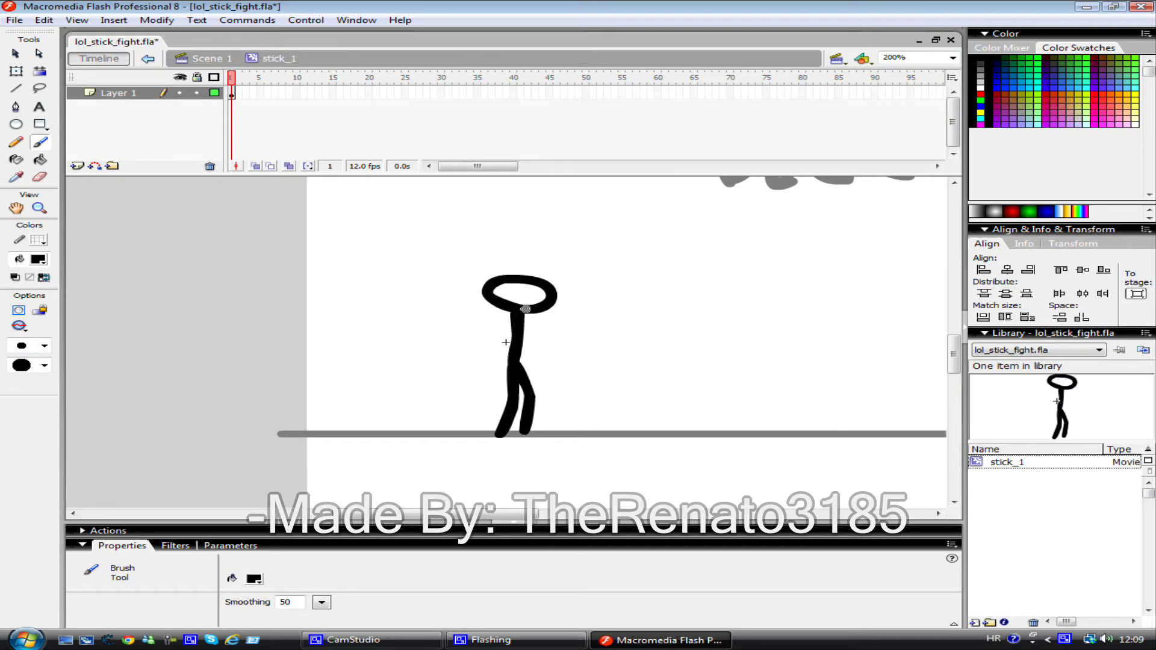
pyautogui.press('v')
pyautogui.moveTo(569, 461); pyautogui.dragTo(464, 374)
pyautogui.press('Delete')
# - Rename Layer 1 to body, add a legs layer, and paint the legs on it
pyautogui.rightClick(129, 97)
pyautogui.doubleClick(114, 93)
pyautogui.write('body')
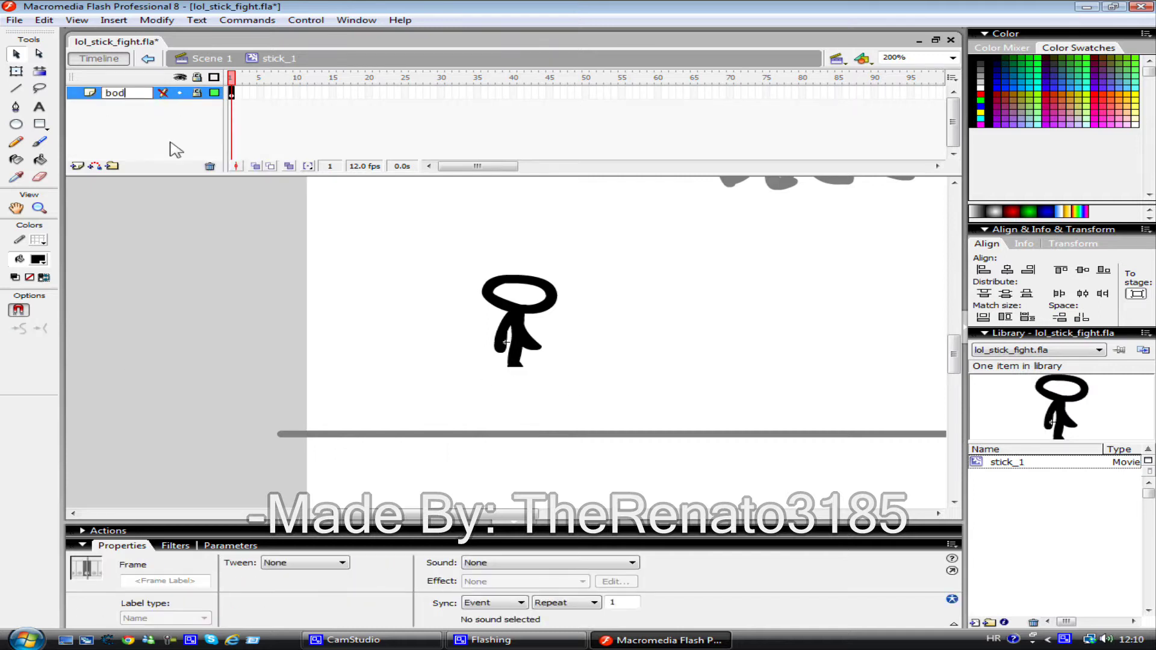
pyautogui.click(77, 166)
pyautogui.doubleClick(111, 93)
pyautogui.write('legsb')
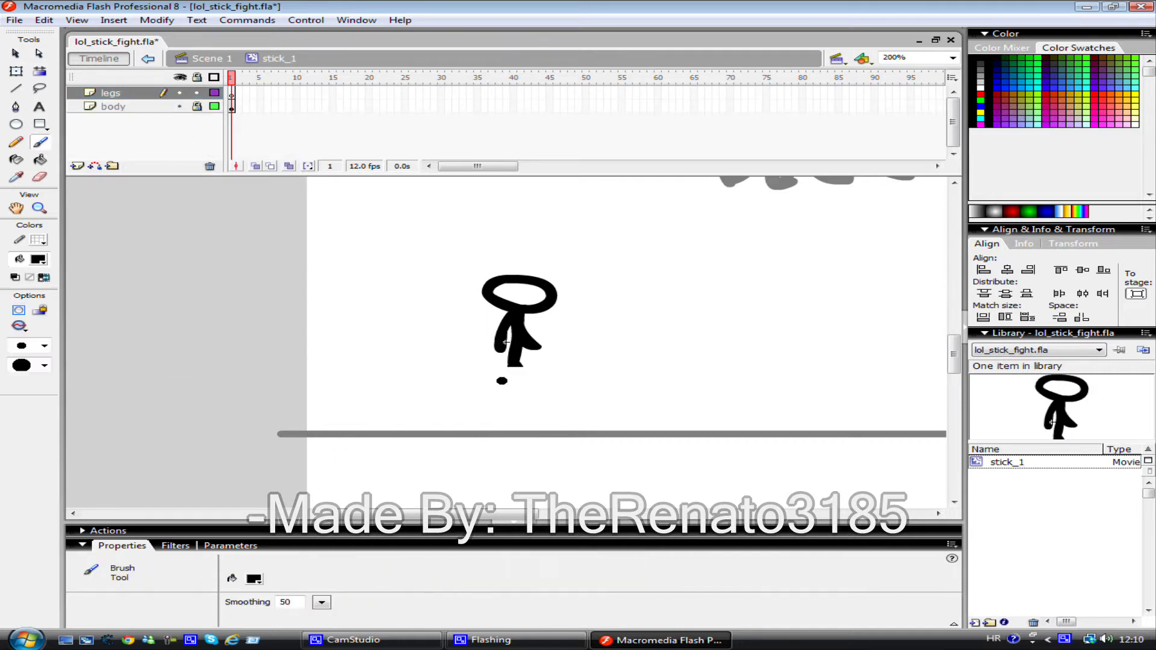
pyautogui.moveTo(511, 370); pyautogui.dragTo(496, 424)
# - Turn on onion skinning and paint leg poses in blank keyframes through frame 5
pyautogui.click(238, 93)
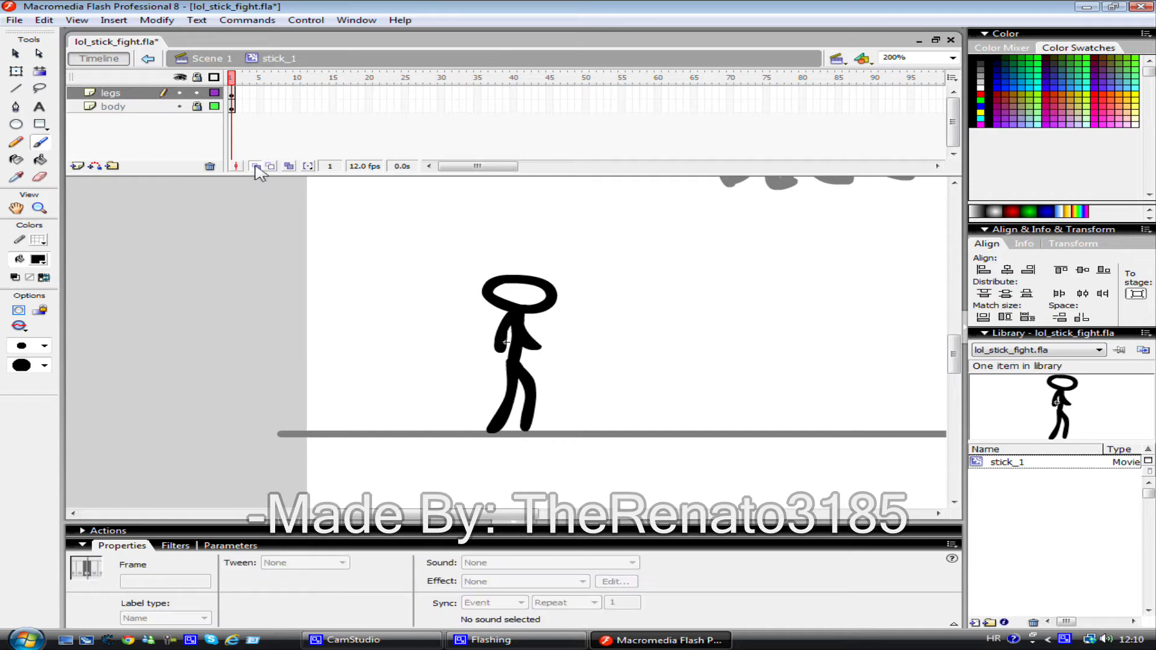
pyautogui.click(255, 165)
pyautogui.press('F7')
pyautogui.moveTo(513, 364)
pyautogui.mouseDown()
pyautogui.moveTo(525, 428)
pyautogui.moveTo(479, 429)
pyautogui.mouseUp()
pyautogui.press('F7')
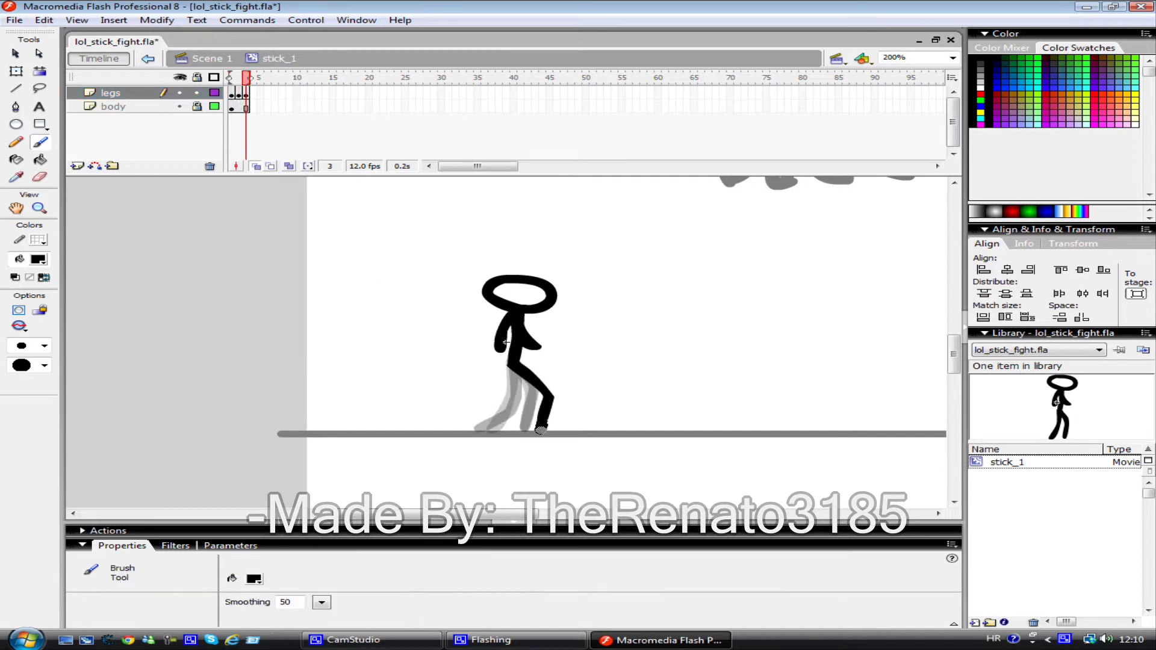
pyautogui.press('F7')
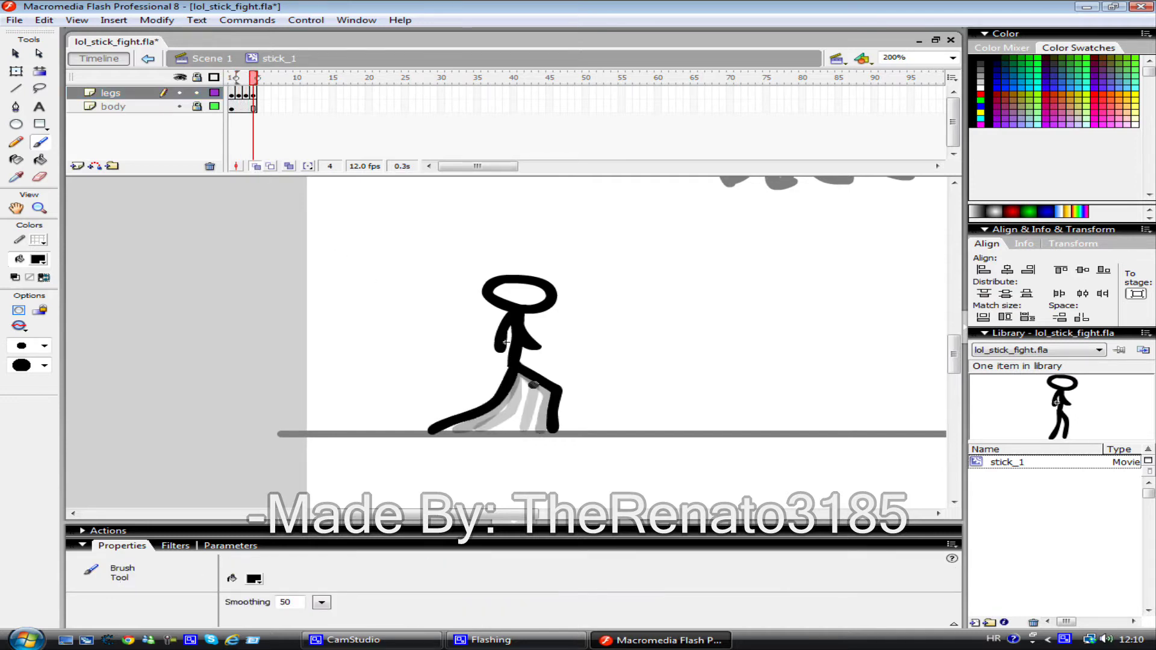
pyautogui.press('F7')
pyautogui.moveTo(511, 366); pyautogui.dragTo(540, 408)
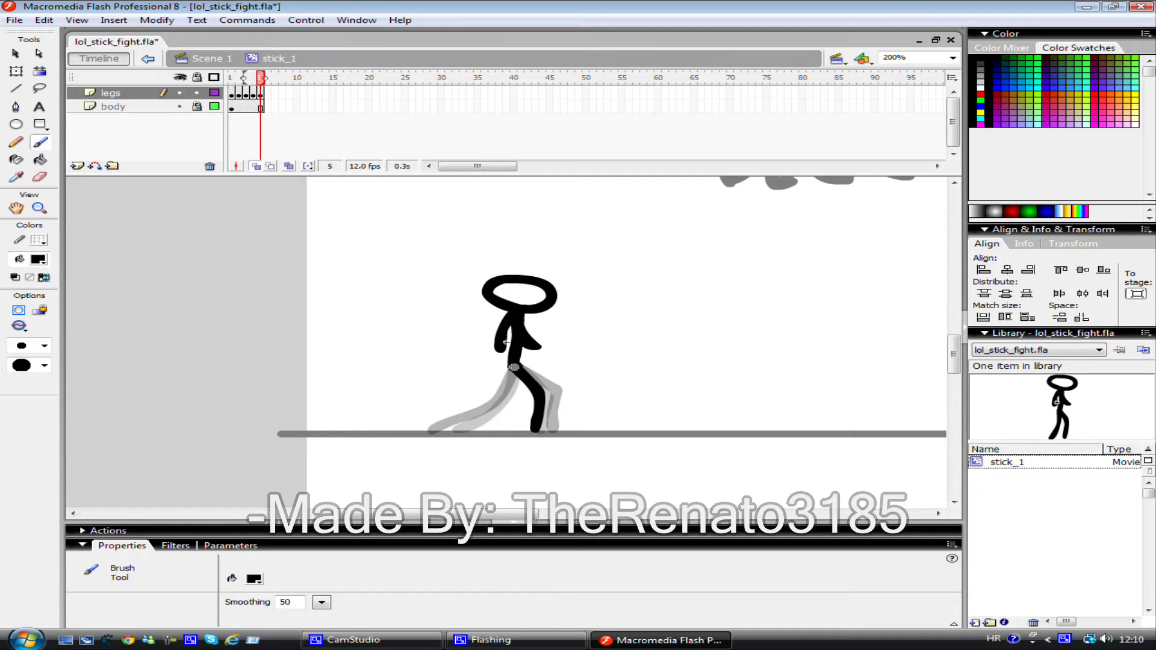
pyautogui.moveTo(514, 367); pyautogui.dragTo(473, 429)
# - Paint the remaining leg poses in blank keyframes for frames 6–10
pyautogui.press('F7')
pyautogui.press('F7')
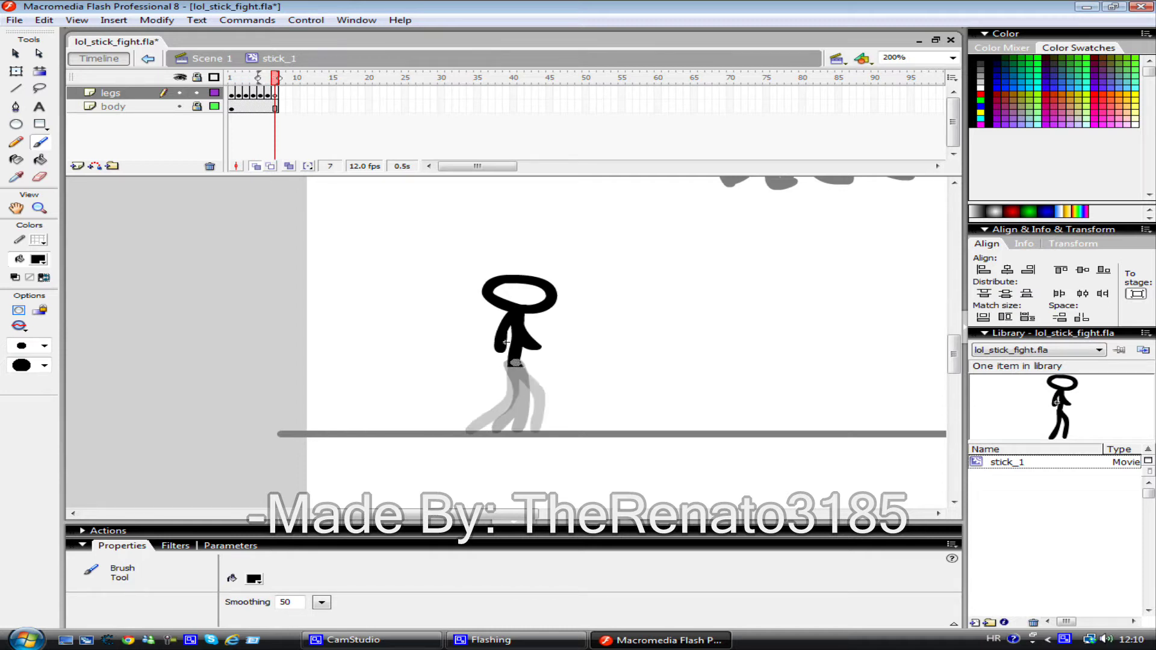
pyautogui.press('F7')
pyautogui.moveTo(513, 368)
pyautogui.mouseDown()
pyautogui.moveTo(467, 430)
pyautogui.moveTo(537, 431)
pyautogui.mouseUp()
pyautogui.press('F7')
pyautogui.press('F7')
pyautogui.moveTo(517, 363); pyautogui.dragTo(490, 410)
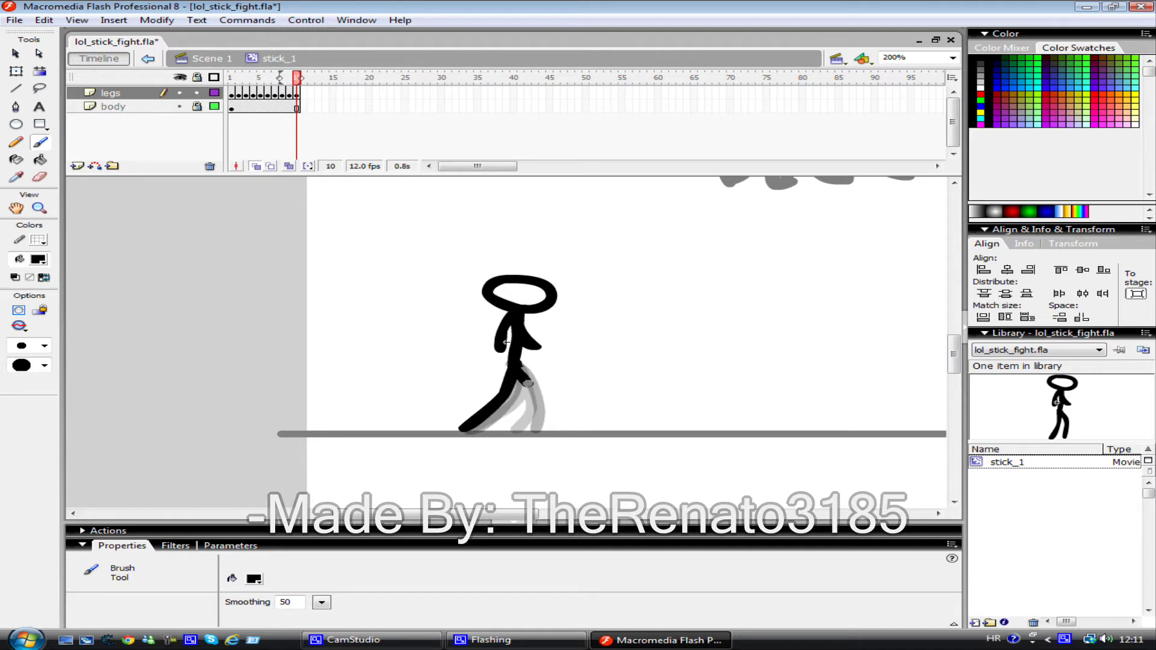
pyautogui.moveTo(519, 369); pyautogui.dragTo(548, 430)
pyautogui.rightClick(120, 93)
# - Add a third layer named hands and move the legs layer above body
pyautogui.click(163, 149)
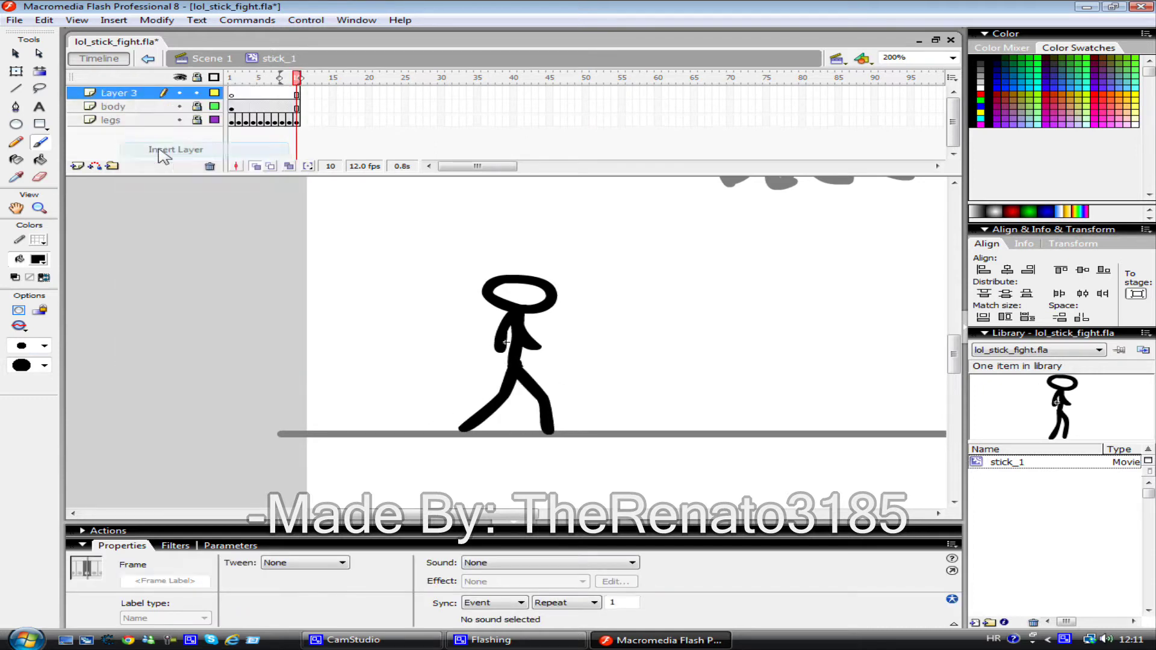
pyautogui.doubleClick(119, 93)
pyautogui.write('arms')
pyautogui.press('Return')
pyautogui.moveTo(110, 120); pyautogui.dragTo(111, 104)
pyautogui.click(129, 97)
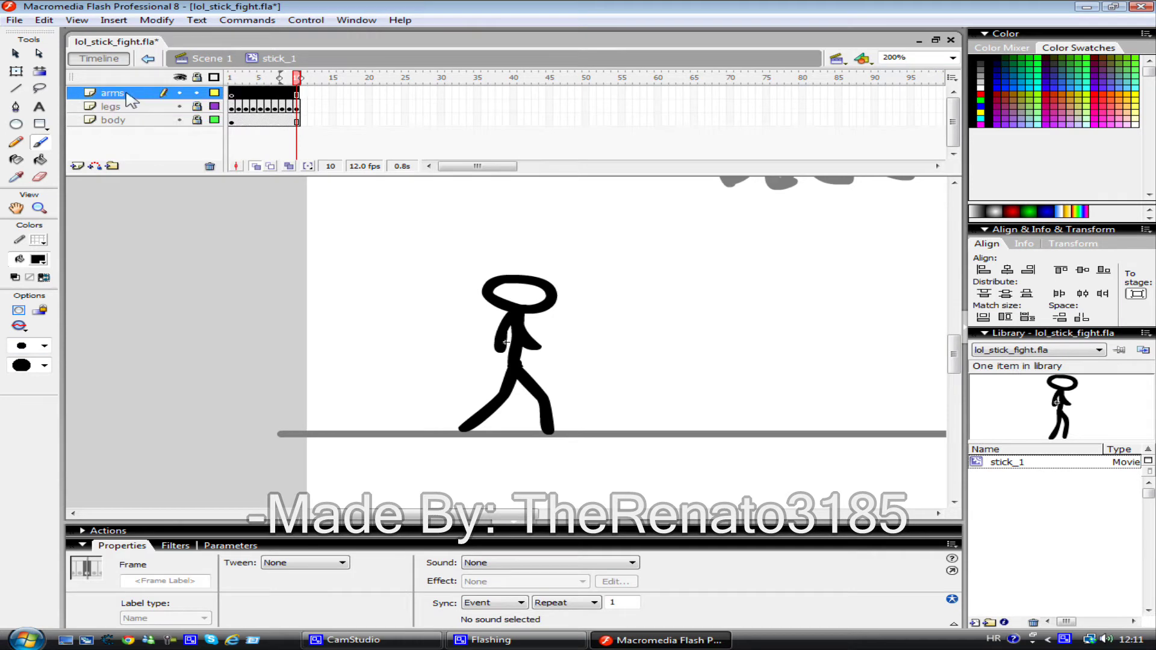
pyautogui.write('nds')
# - Zoom to 800% and erase the arm wedge from the body layer
pyautogui.click(115, 120)
pyautogui.click(382, 323)
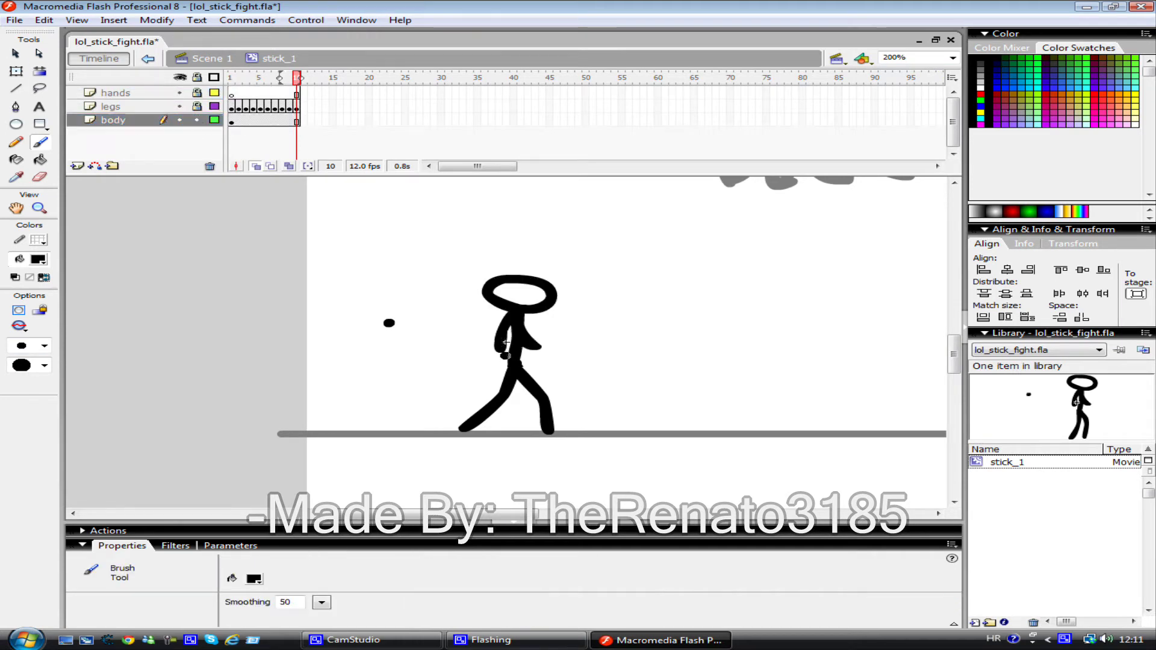
pyautogui.hotkey('ctrl', 'u')
pyautogui.click(763, 482)
pyautogui.press('v')
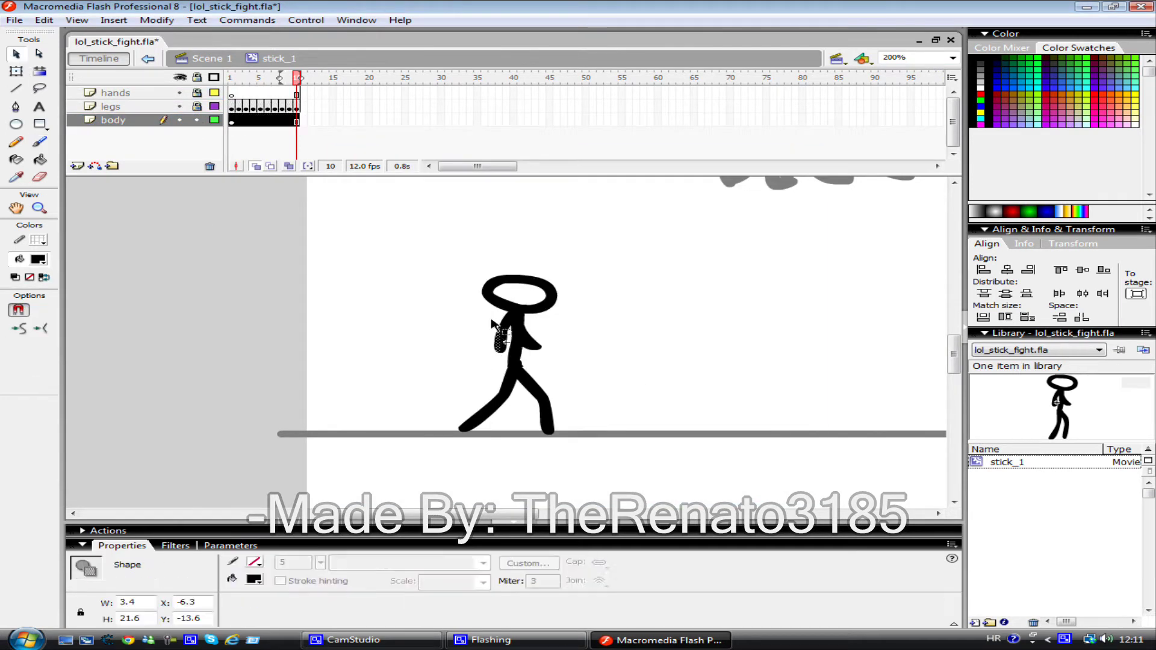
pyautogui.write('800')
pyautogui.press('Return')
pyautogui.press('e')
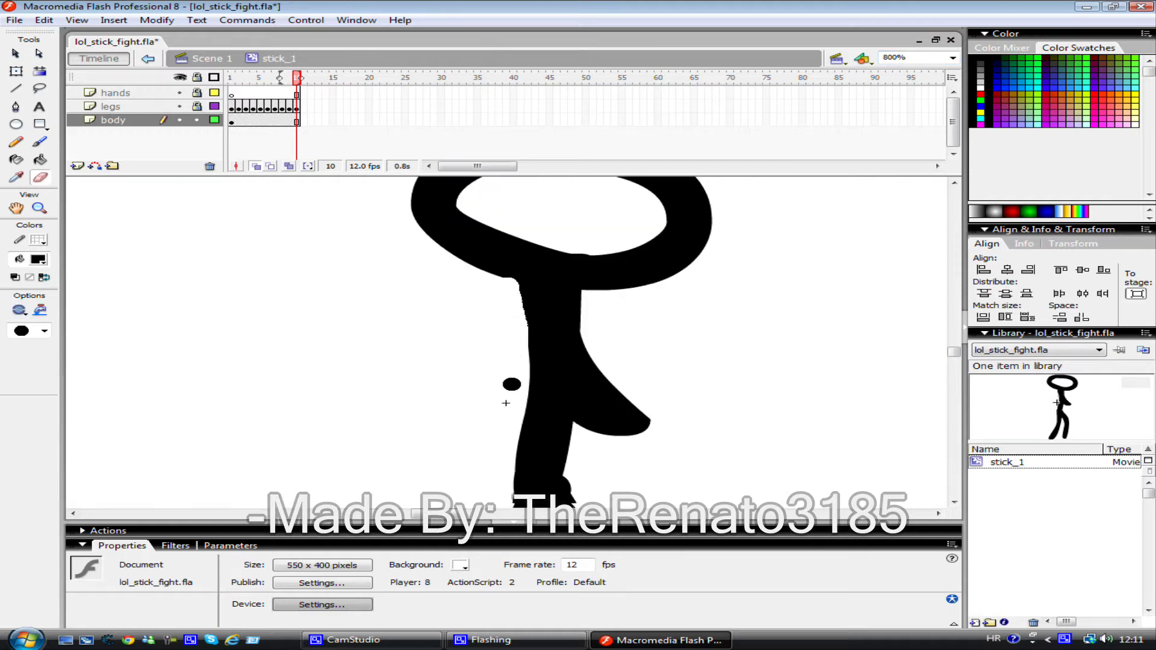
pyautogui.moveTo(587, 369)
pyautogui.mouseDown()
pyautogui.moveTo(599, 347)
pyautogui.moveTo(672, 444)
pyautogui.mouseUp()
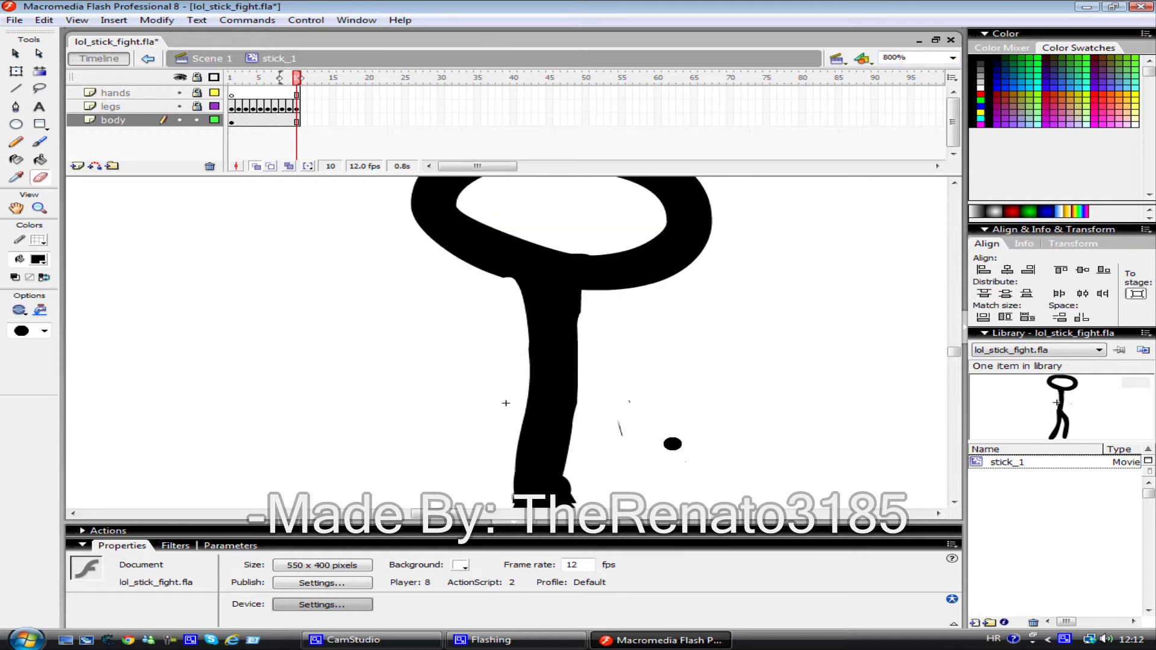
# - Set the view to 200% and select frame 1 of the hands layer with the brush
pyautogui.click(47, 139)
pyautogui.write('5')
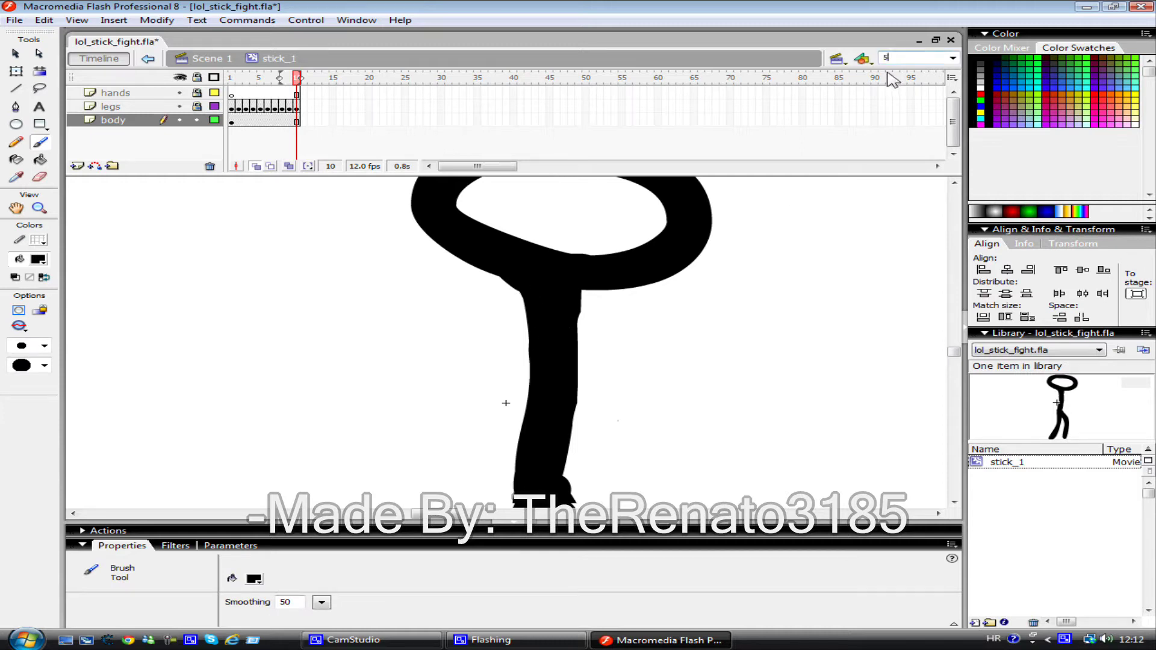
pyautogui.write('00')
pyautogui.press('Return')
pyautogui.press('v')
pyautogui.click(231, 93)
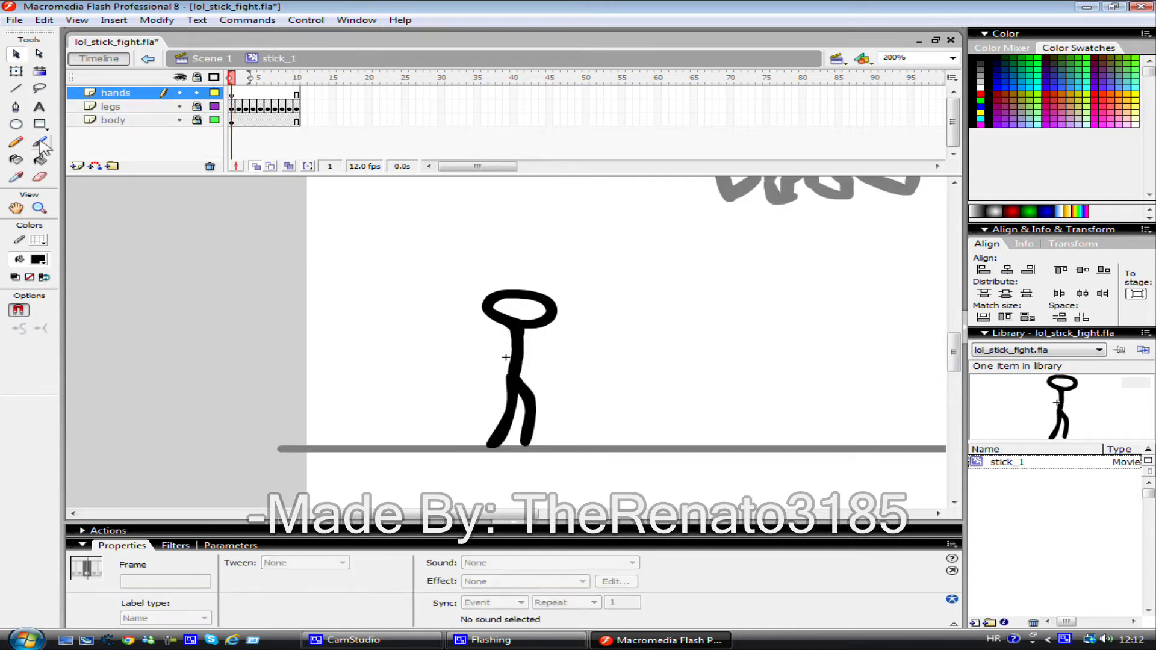
pyautogui.click(40, 142)
# - Brush swinging arm poses on successive hands keyframes, then return to Scene 1
pyautogui.moveTo(518, 331); pyautogui.dragTo(545, 367)
pyautogui.press('F7')
pyautogui.moveTo(515, 330); pyautogui.dragTo(509, 373)
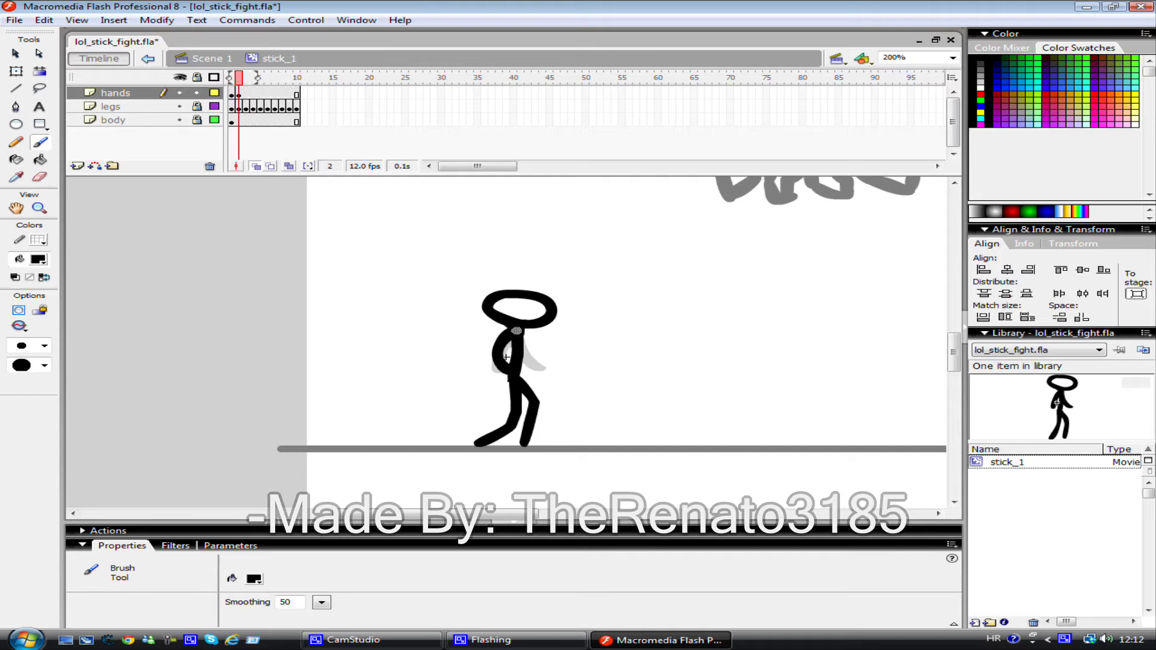
pyautogui.press('F7')
pyautogui.moveTo(515, 331)
pyautogui.mouseDown()
pyautogui.moveTo(505, 366)
pyautogui.moveTo(482, 360)
pyautogui.moveTo(569, 348)
pyautogui.moveTo(492, 361)
pyautogui.moveTo(549, 356)
pyautogui.mouseUp()
pyautogui.press('F7')
pyautogui.press('F7')
pyautogui.press('F7')
pyautogui.press('F7')
pyautogui.press('F7')
pyautogui.press('F7')
pyautogui.press('F7')
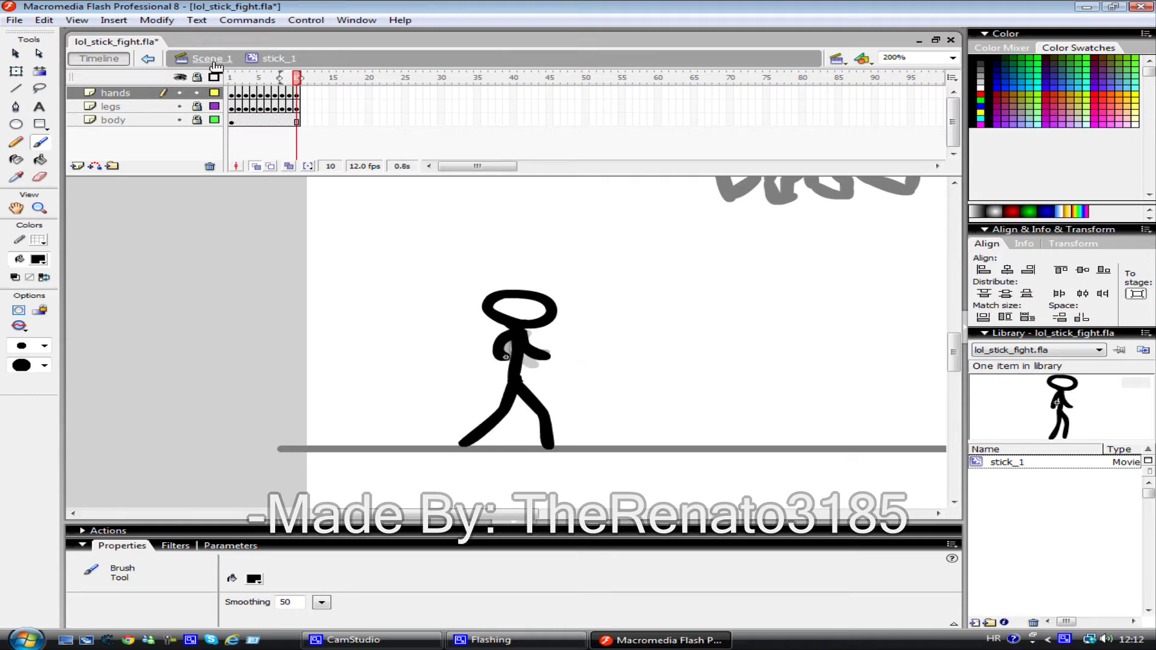
pyautogui.click(211, 59)
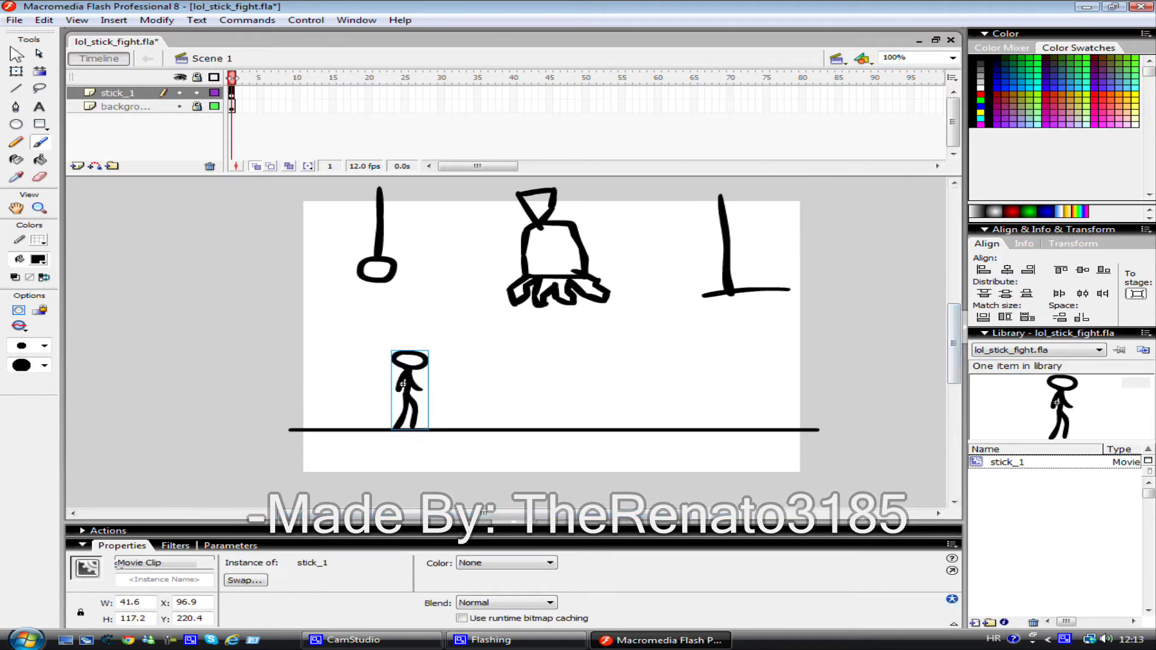
# - Motion-tween the figure from off-stage left to mid-stage between keyframes 6 and 25
pyautogui.press('v')
pyautogui.moveTo(409, 385); pyautogui.dragTo(274, 388)
pyautogui.click(239, 310)
pyautogui.press('F5')
pyautogui.press('F5')
pyautogui.press('F5')
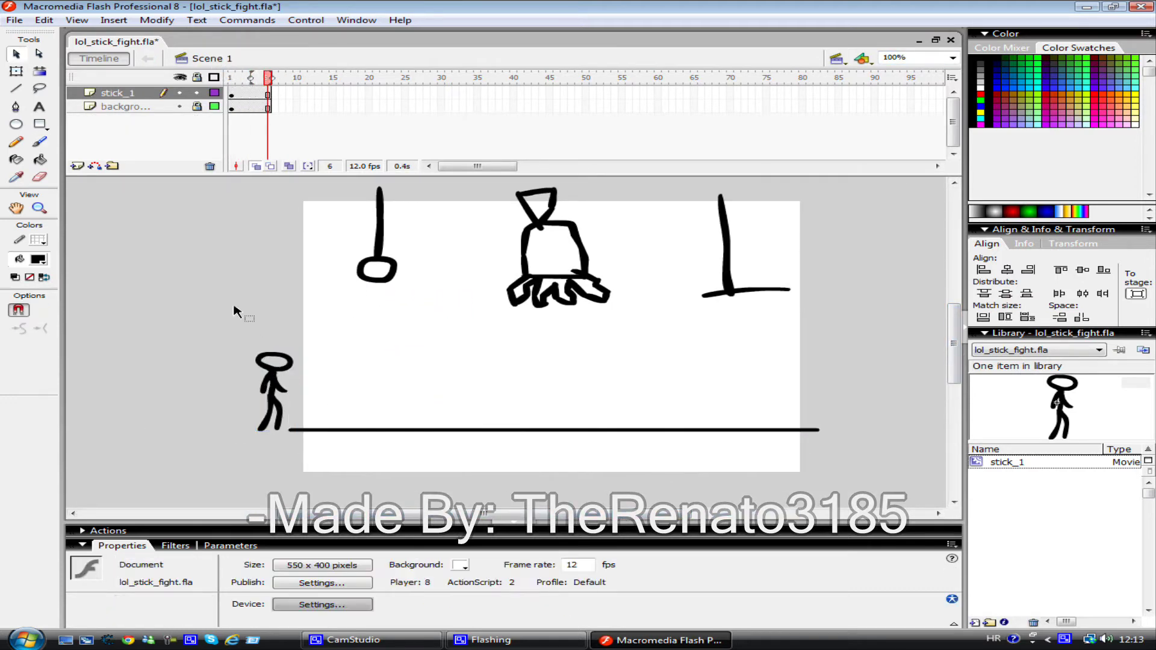
pyautogui.press('F6')
pyautogui.press('F5')
pyautogui.press('F5')
pyautogui.press('F5')
pyautogui.press('F5')
pyautogui.press('F5')
pyautogui.press('F5')
pyautogui.press('F5')
pyautogui.press('F5')
pyautogui.press('F5')
pyautogui.press('F6')
pyautogui.moveTo(274, 385); pyautogui.dragTo(452, 385)
pyautogui.click(525, 358)
pyautogui.click(339, 93)
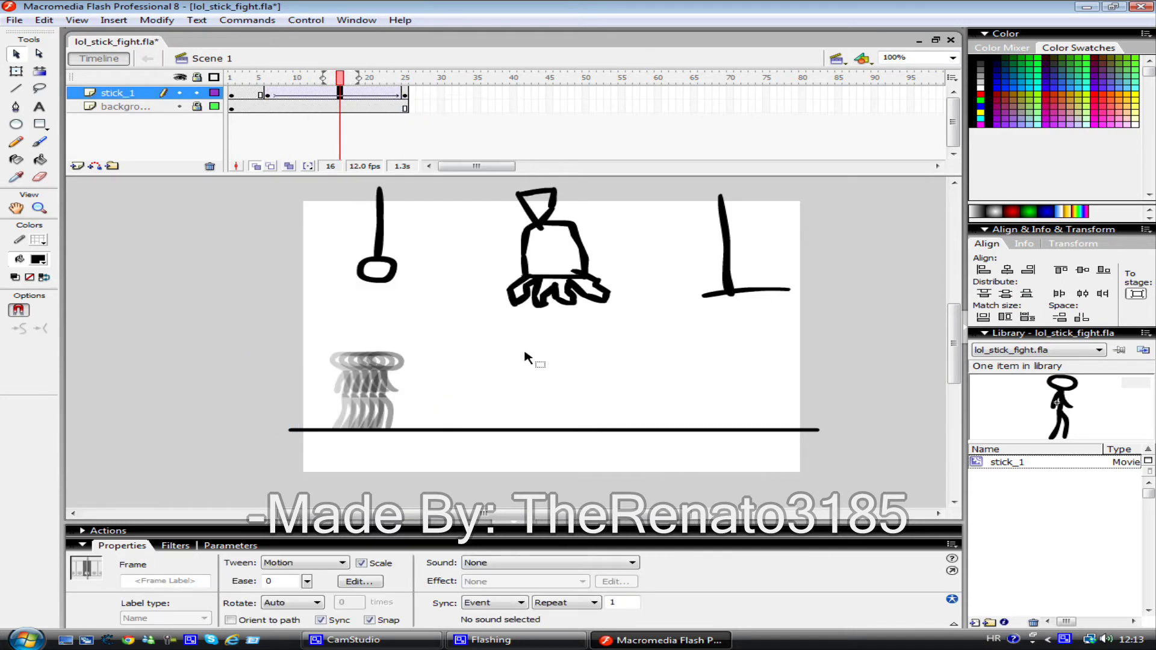
# - Preview the walk in a test movie and insert a keyframe at frame 27
pyautogui.hotkey('ctrl', 'Return')
pyautogui.click(809, 174)
pyautogui.click(405, 93)
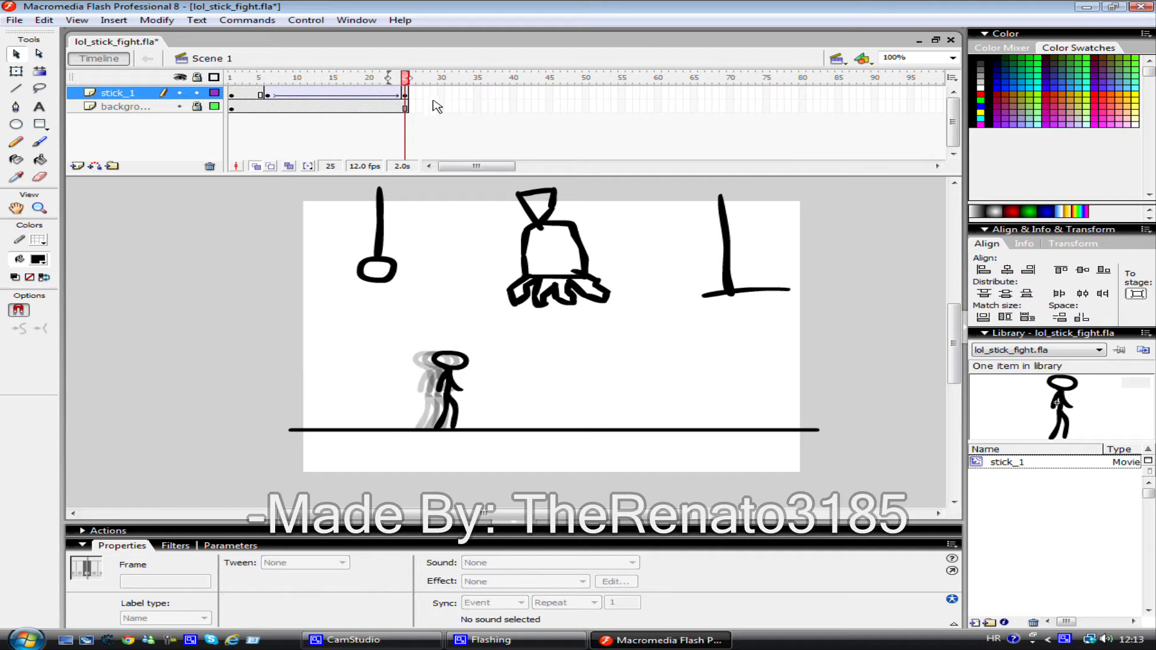
pyautogui.click(419, 93)
pyautogui.press('F6')
pyautogui.rightClick(445, 379)
# - Convert the frame-27 figure into the just_stick movie clip
pyautogui.click(470, 313)
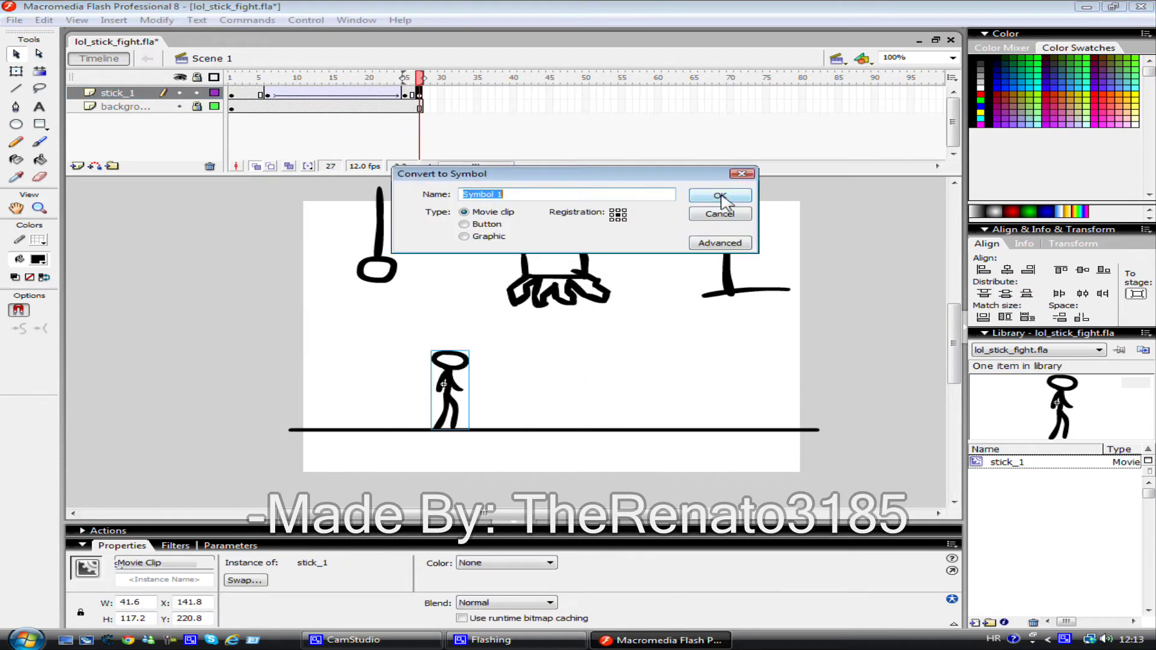
pyautogui.write('k')
pyautogui.press('Return')
pyautogui.doubleClick(451, 379)
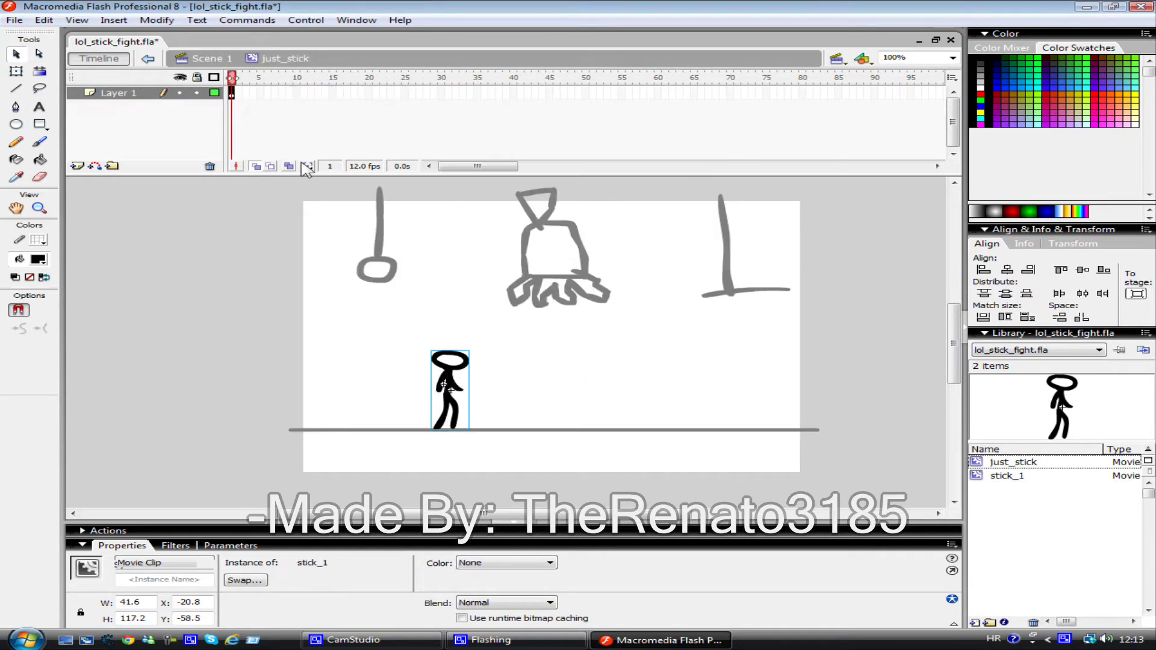
pyautogui.doubleClick(478, 336)
# - Test the movie, trim frames after 27, and extend both layers to frame 38
pyautogui.hotkey('ctrl', 'Return')
pyautogui.hotkey('ctrl', 'w')
pyautogui.press('F5')
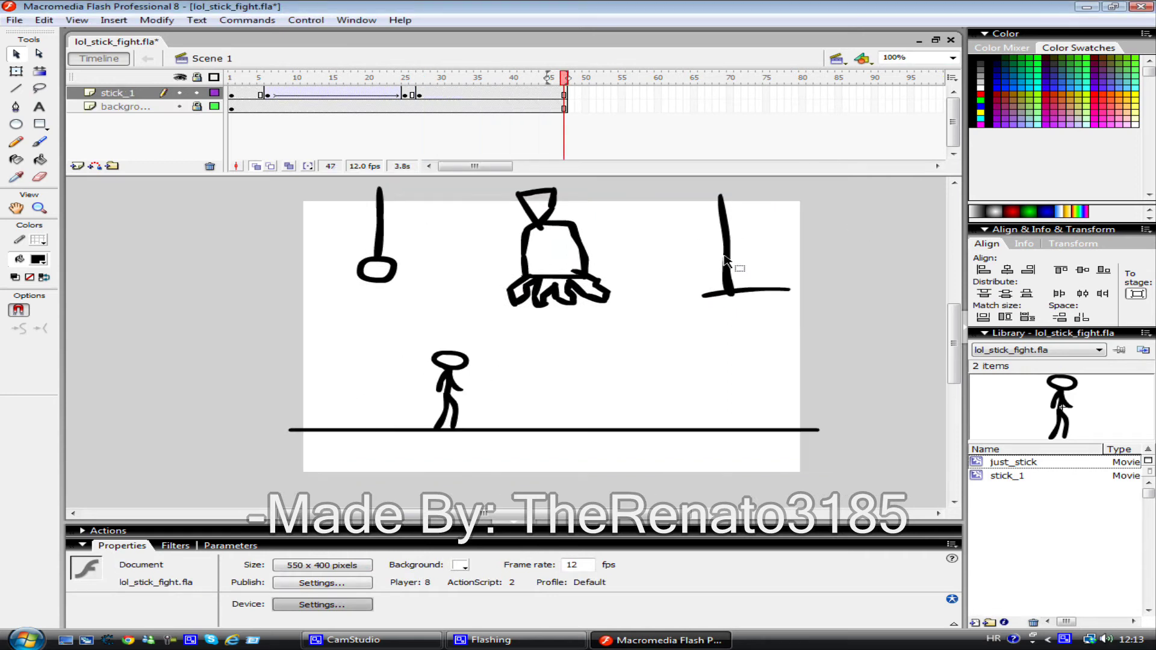
pyautogui.hotkey('ctrl', 'Return')
pyautogui.click(812, 171)
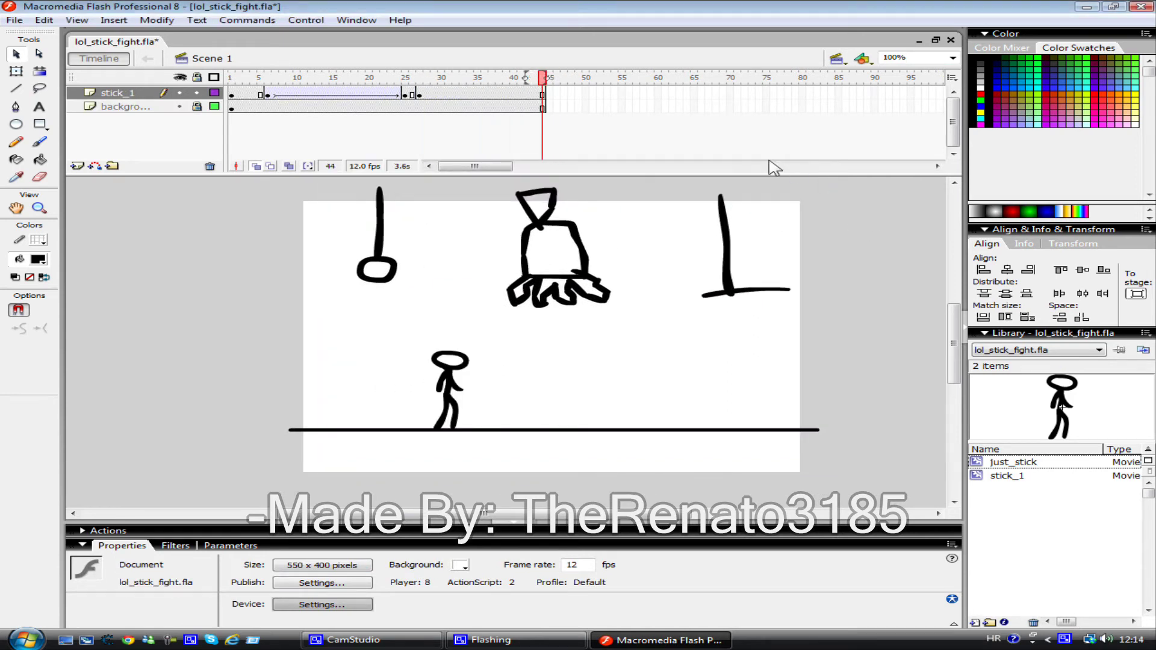
pyautogui.moveTo(564, 93); pyautogui.dragTo(420, 93)
pyautogui.click(448, 385)
pyautogui.click(448, 386)
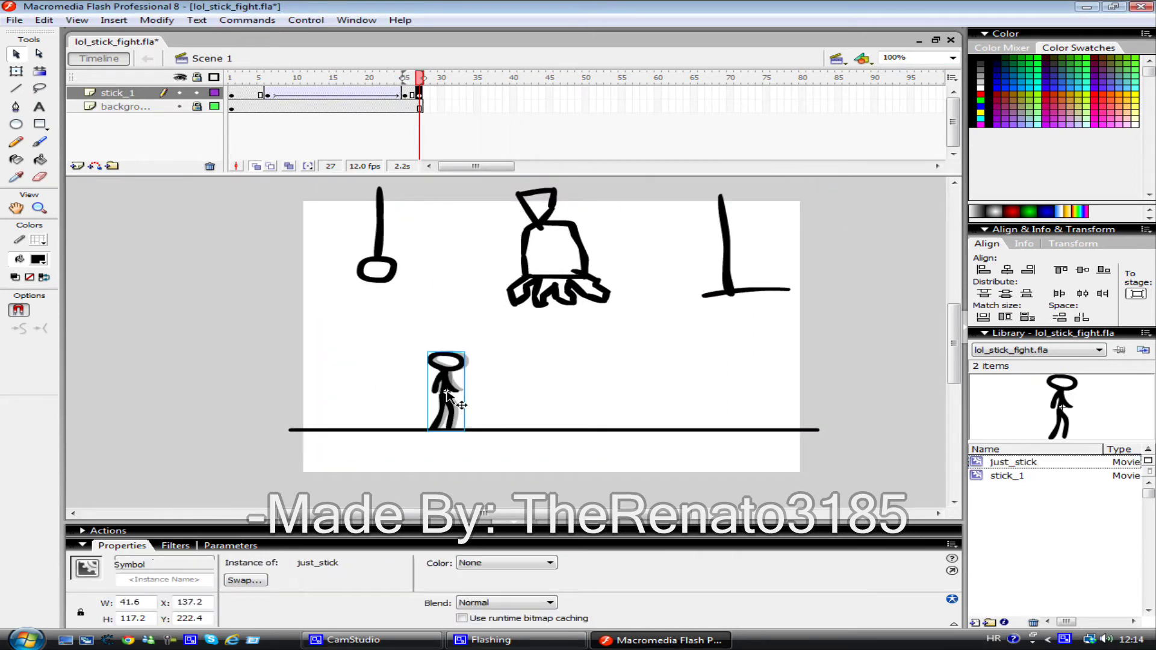
pyautogui.click(519, 387)
pyautogui.press('F5')
pyautogui.press('F5')
pyautogui.press('F5')
# - Preview the walk in a test movie, then remove frames 28–38 from both layers
pyautogui.hotkey('ctrl', 'Return')
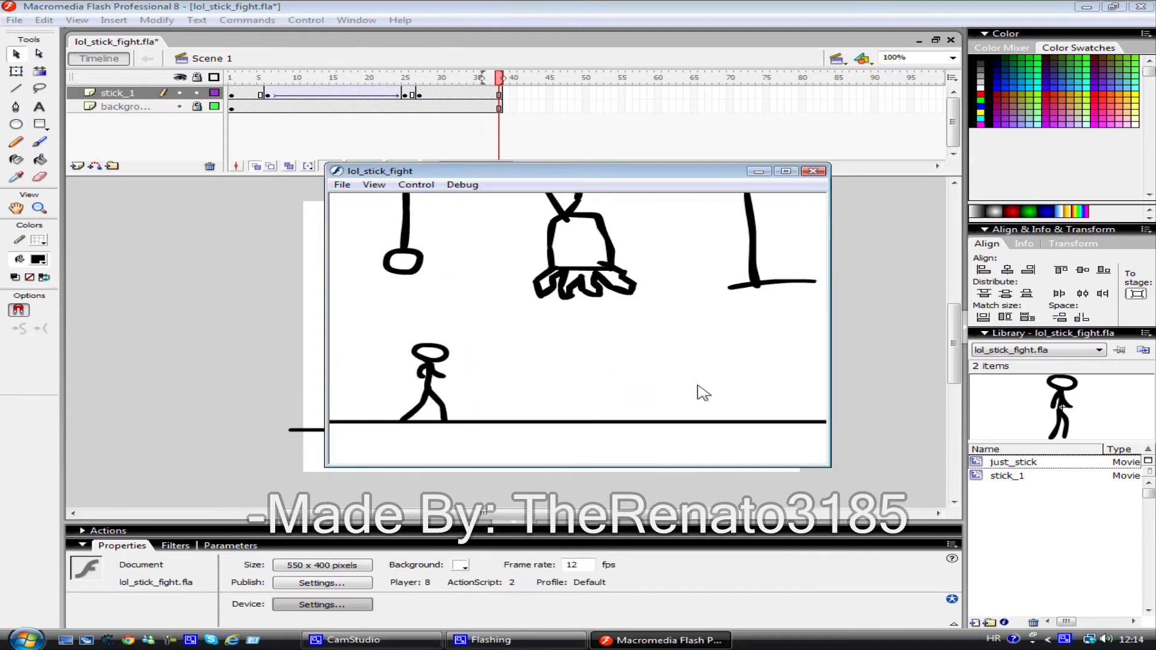
pyautogui.hotkey('ctrl', 'w')
pyautogui.moveTo(497, 80); pyautogui.dragTo(420, 91)
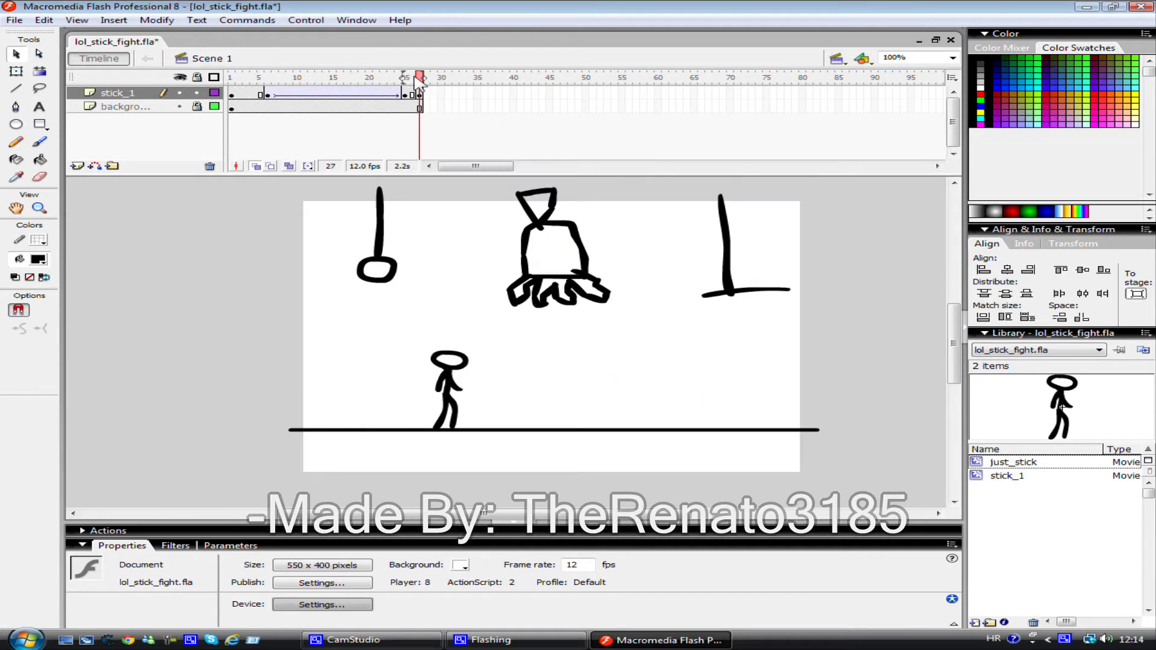
pyautogui.hotkey('shift', 'F5')
# - Go into the just_stick clip and its inner stick_1 clip to select the figure's shapes
pyautogui.click(449, 388)
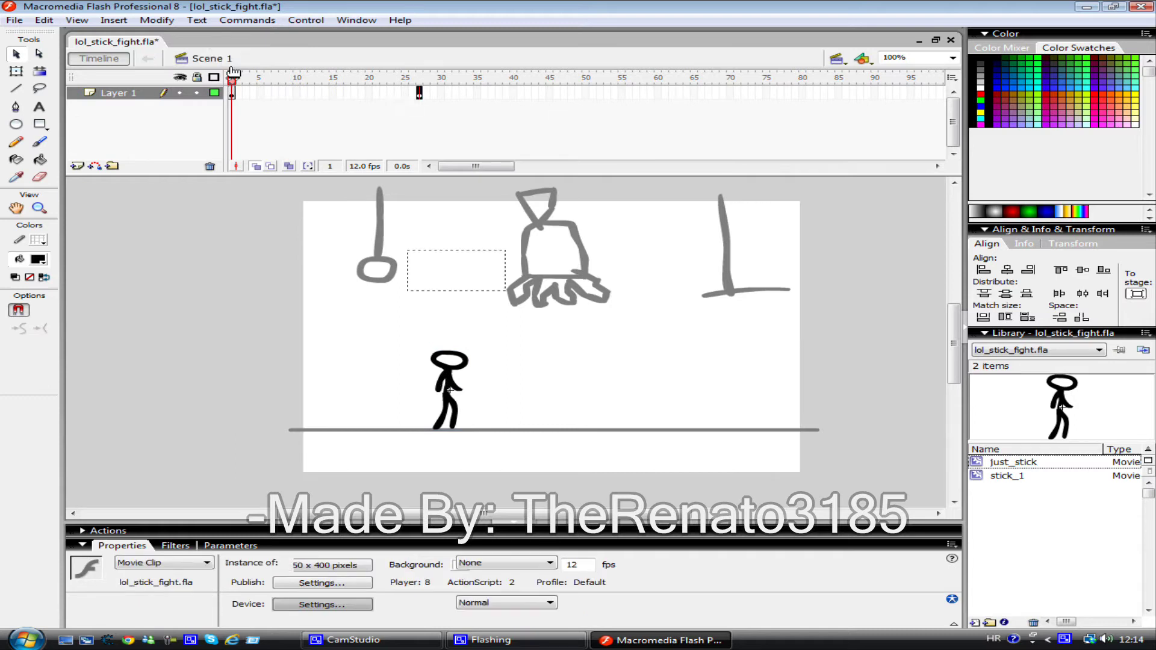
pyautogui.doubleClick(465, 417)
pyautogui.doubleClick(453, 408)
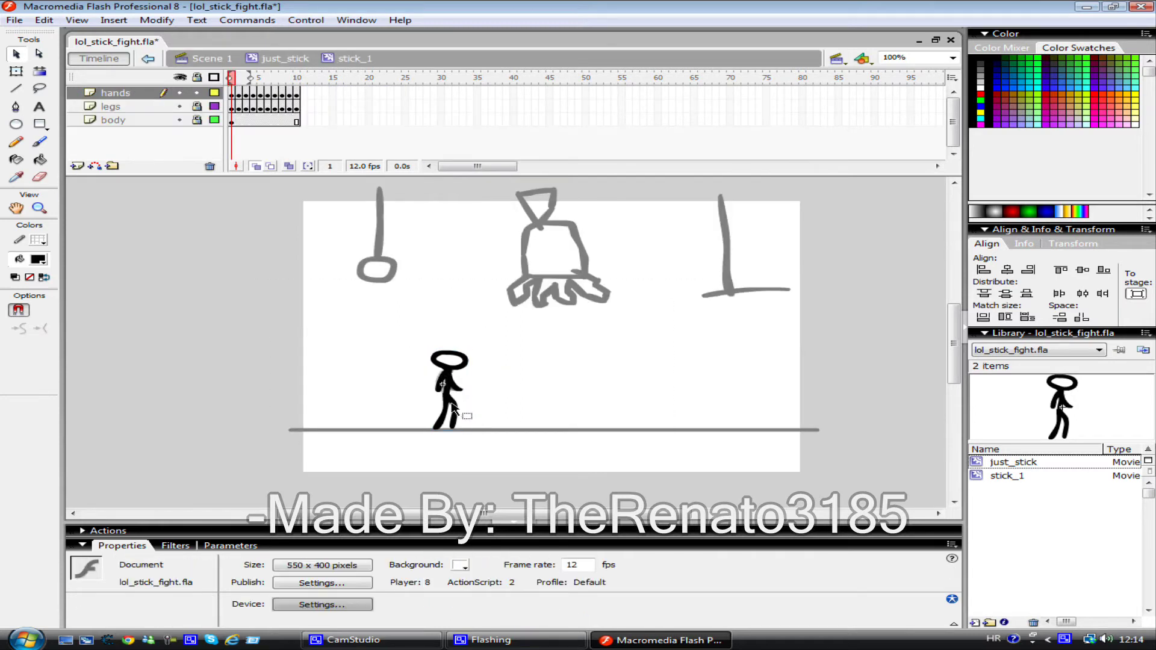
pyautogui.click(272, 61)
pyautogui.doubleClick(431, 358)
pyautogui.moveTo(416, 343); pyautogui.dragTo(485, 433)
pyautogui.click(226, 103)
pyautogui.rightClick(451, 369)
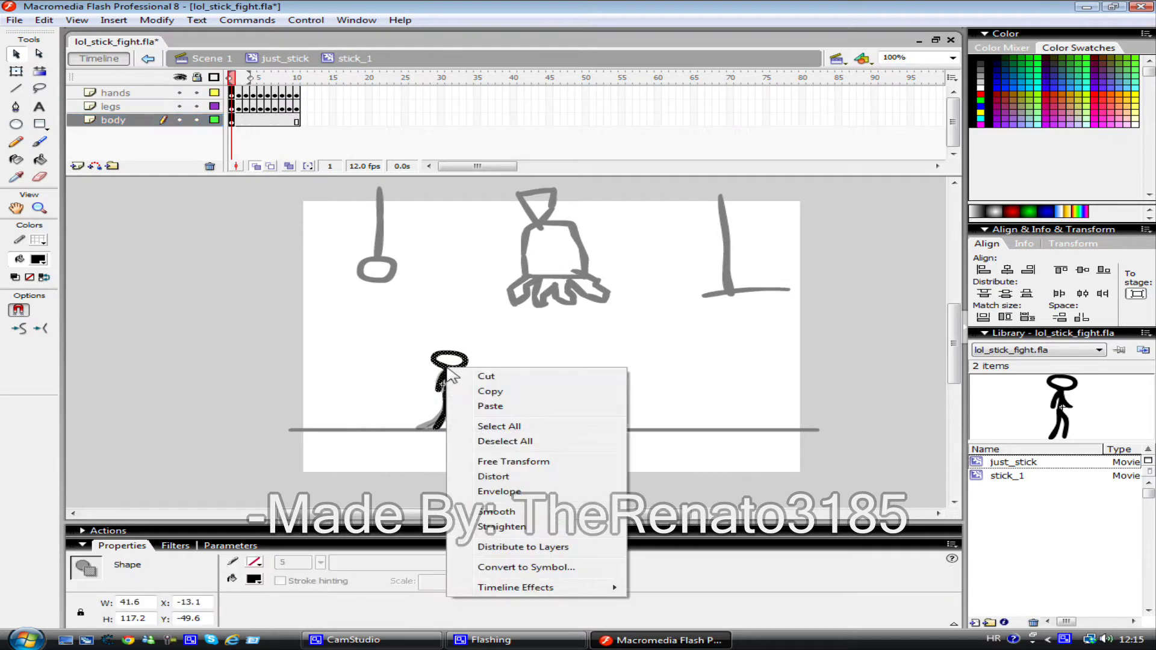
pyautogui.press('Escape')
pyautogui.moveTo(196, 120); pyautogui.dragTo(196, 106)
# - Shift the figure slightly down and right inside just_stick, then re-test the movie
pyautogui.click(285, 58)
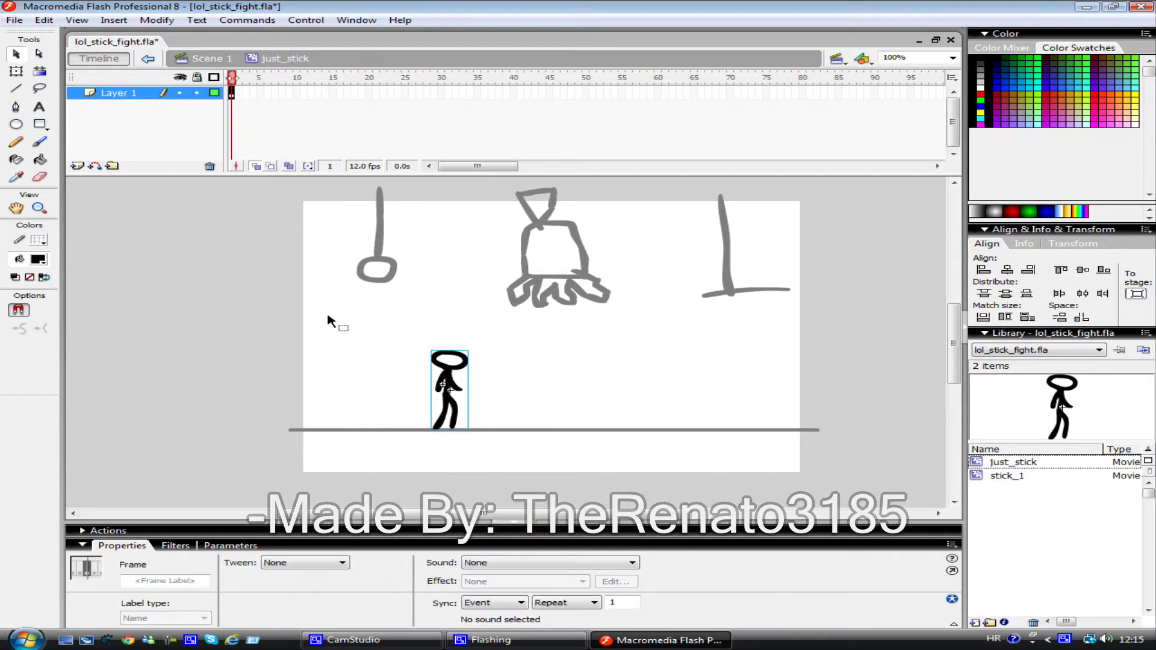
pyautogui.moveTo(449, 385); pyautogui.dragTo(455, 391)
pyautogui.click(519, 388)
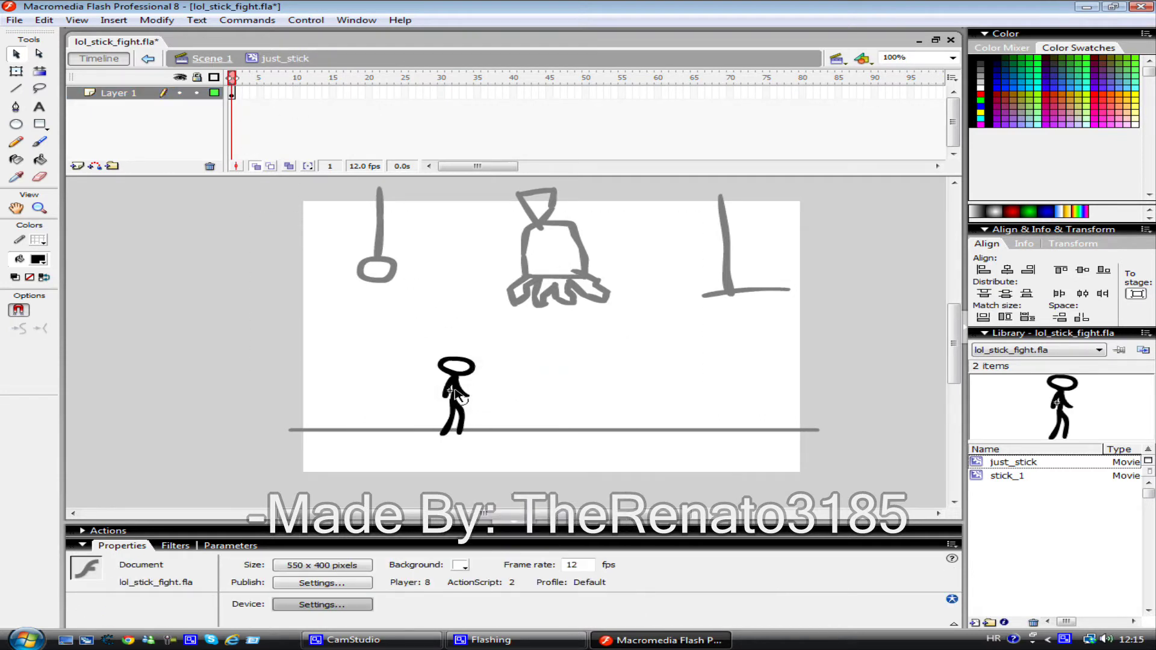
pyautogui.hotkey('ctrl', 'Return')
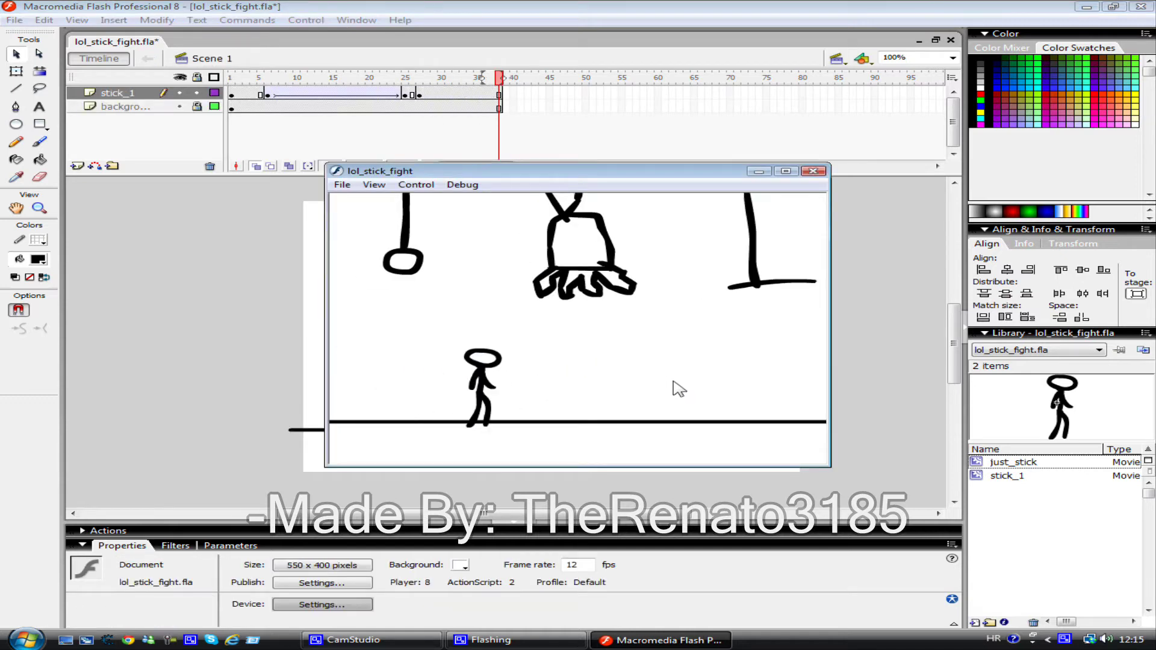
pyautogui.click(812, 171)
# - Remove the frames after frame 27 on both the stick_1 and background layers
pyautogui.moveTo(420, 93)
pyautogui.mouseDown()
pyautogui.moveTo(499, 93)
pyautogui.moveTo(423, 108)
pyautogui.mouseUp()
pyautogui.rightClick(421, 93)
pyautogui.click(491, 134)
pyautogui.click(485, 107)
pyautogui.hotkey('shift', 'F5')
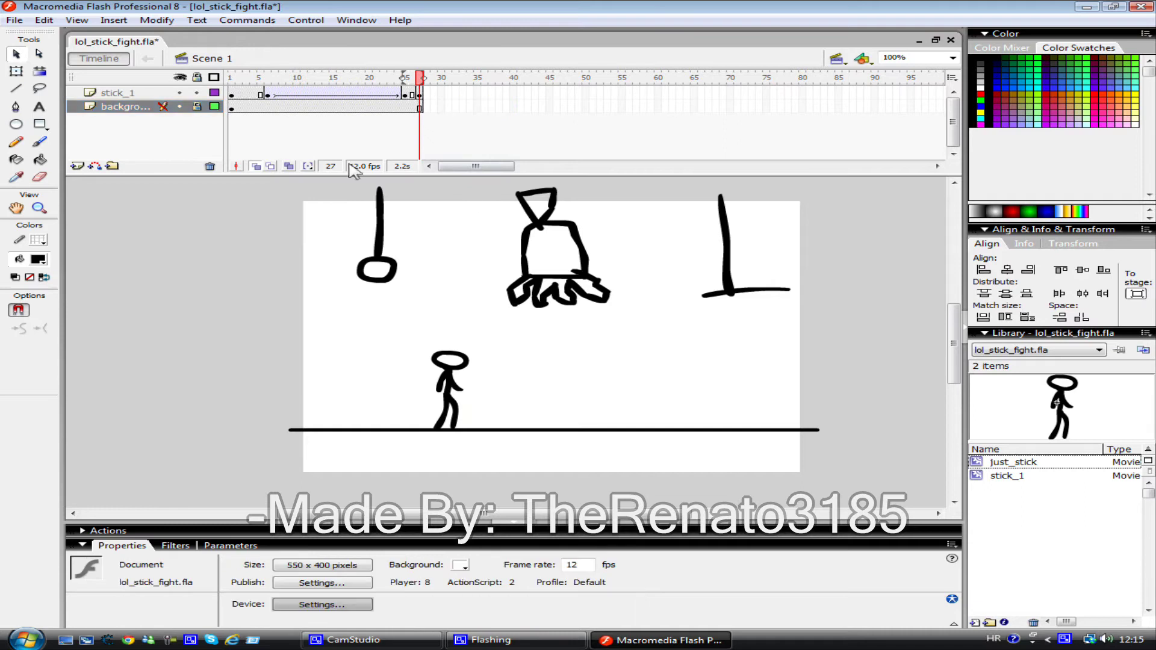
# - Insert a stick_2 layer above stick_1, add keyframes to its row, and play from frame 1
pyautogui.click(415, 94)
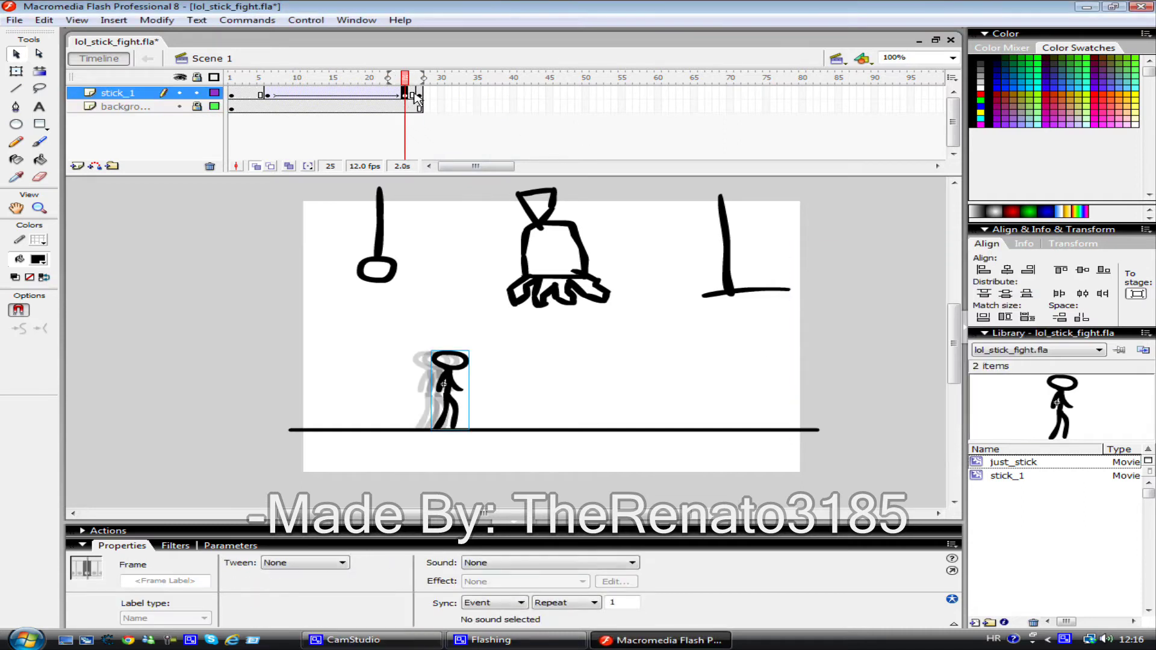
pyautogui.click(549, 395)
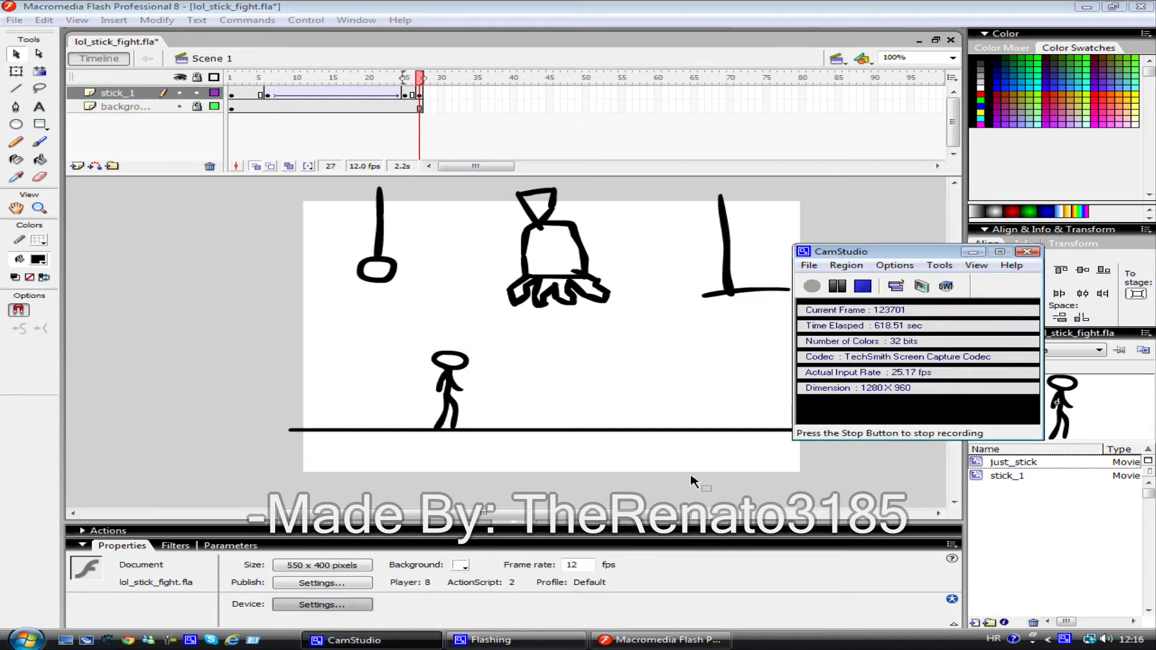
pyautogui.click(114, 93)
pyautogui.rightClick(115, 94)
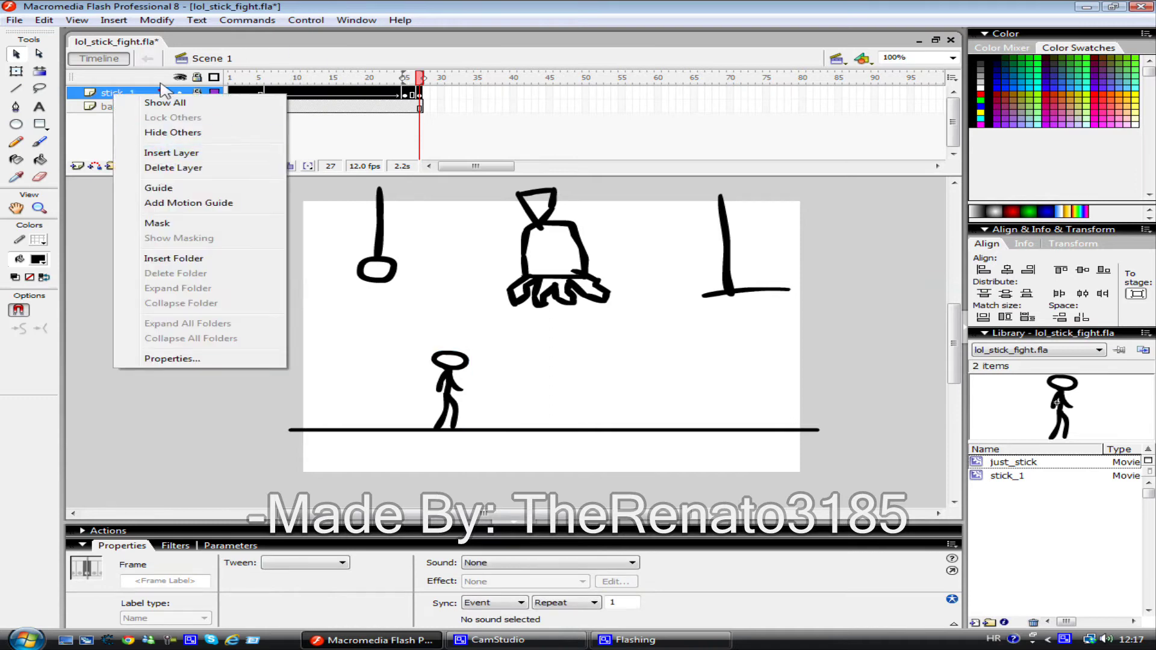
pyautogui.click(449, 385)
pyautogui.click(77, 165)
pyautogui.write('stick_2')
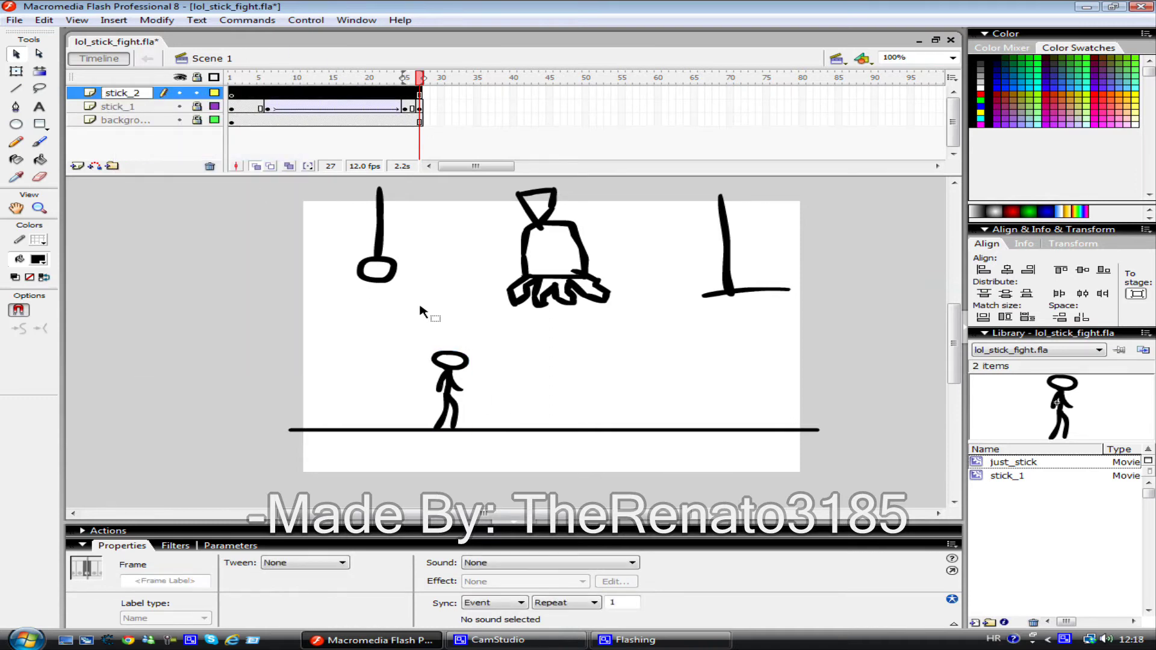
pyautogui.click(422, 311)
pyautogui.click(261, 95)
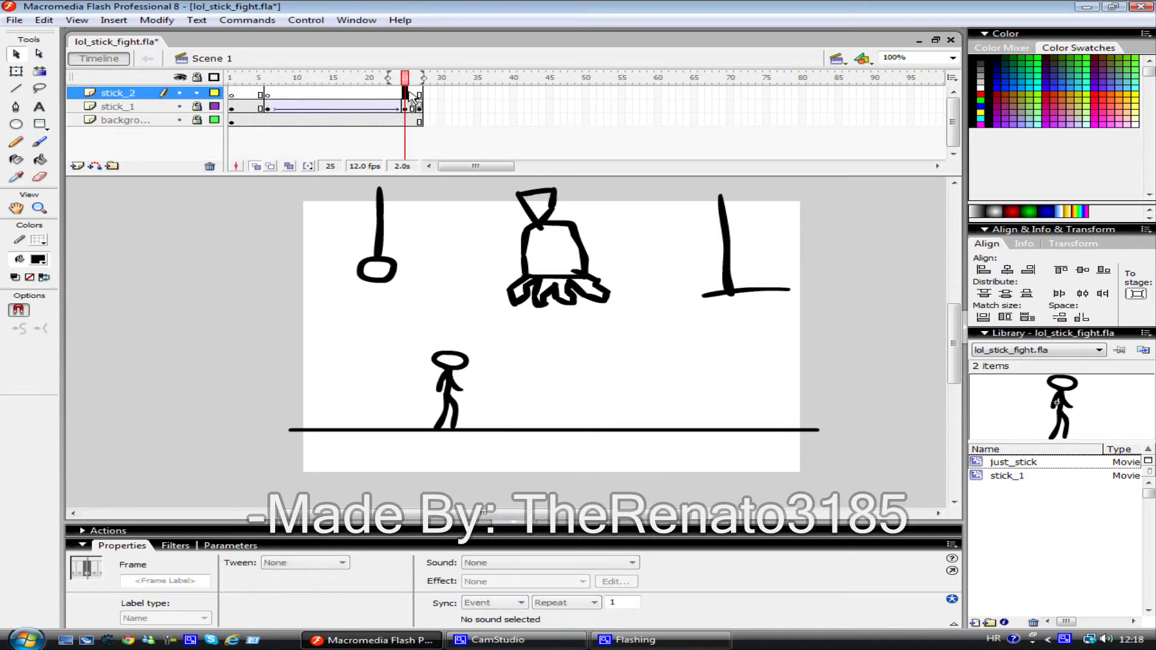
pyautogui.press('Return')
# - Place a horizontally flipped just_stick copy at the stage's right edge on stick_2, frame 6
pyautogui.click(259, 356)
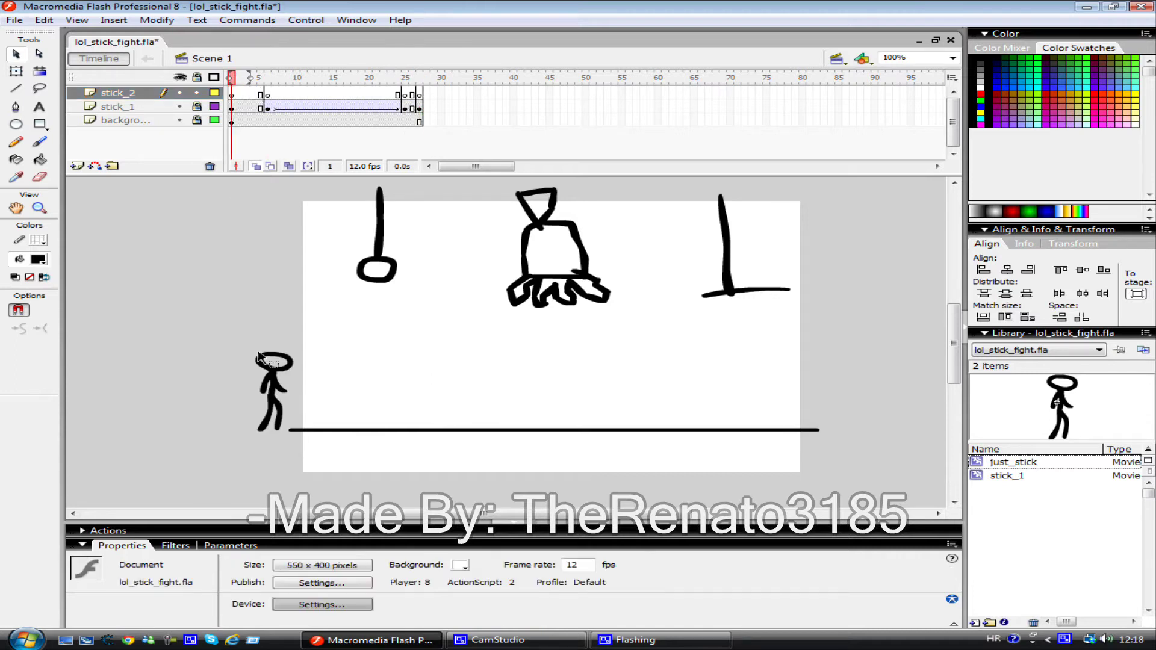
pyautogui.moveTo(1013, 462); pyautogui.dragTo(829, 388)
pyautogui.click(157, 19)
pyautogui.moveTo(189, 192)
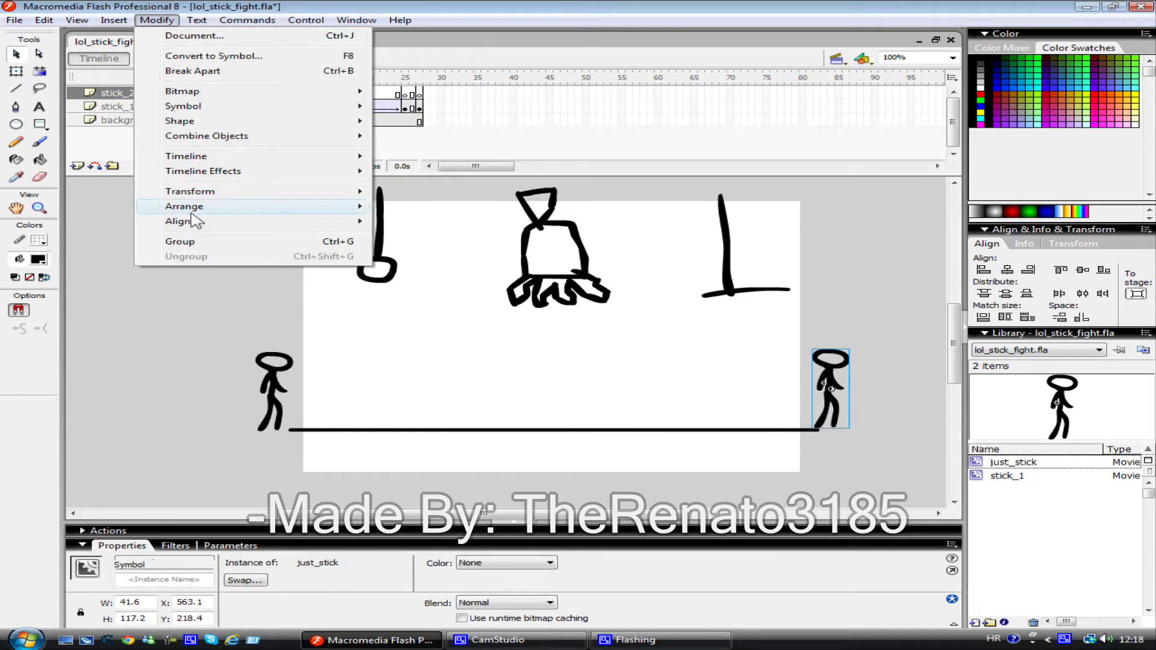
pyautogui.click(434, 335)
pyautogui.click(702, 392)
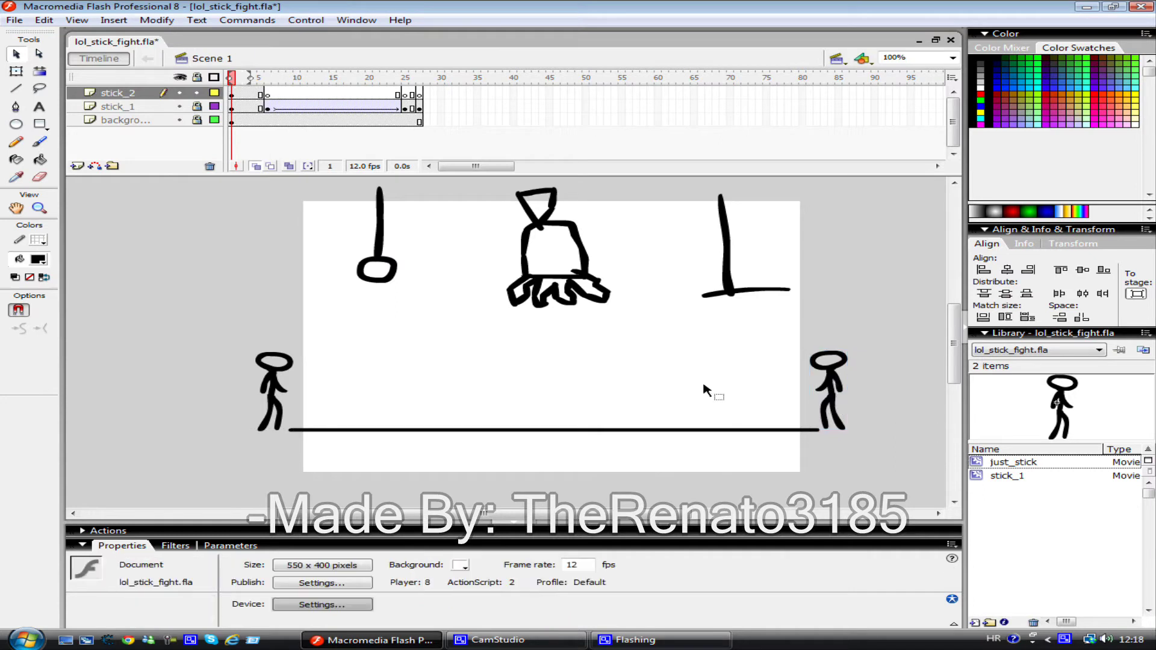
pyautogui.click(247, 92)
pyautogui.moveTo(1023, 462); pyautogui.dragTo(834, 394)
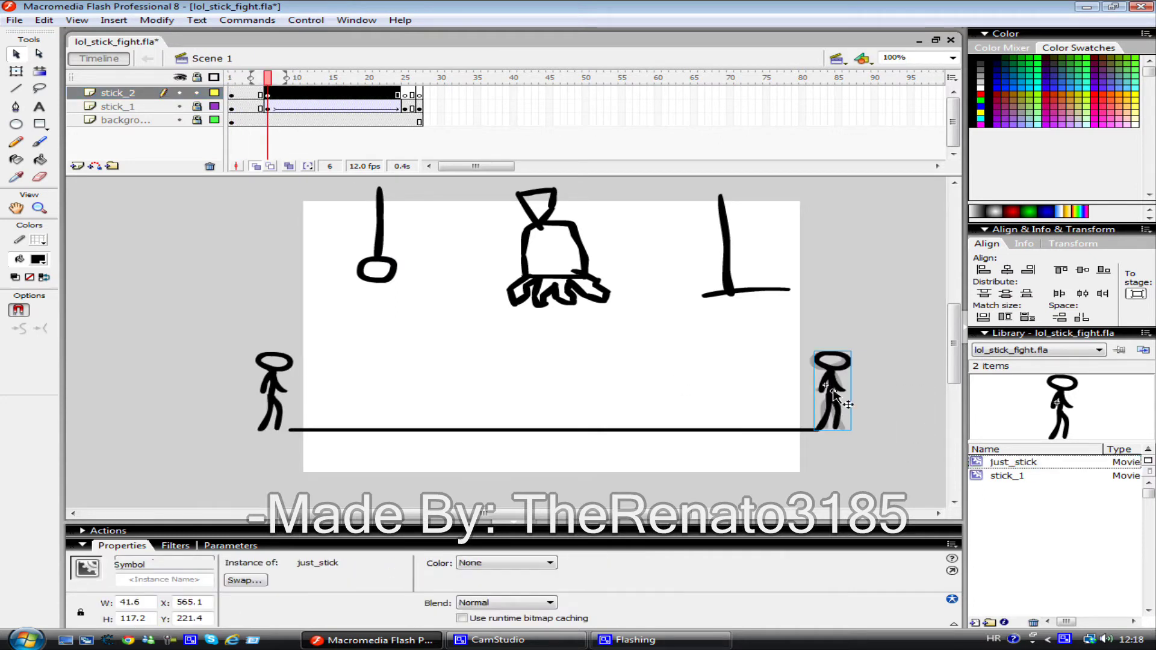
# - Convert the right figure into a just_stick_2 movie clip and enter it for editing
pyautogui.rightClick(834, 410)
pyautogui.click(915, 361)
pyautogui.write('just_stick_')
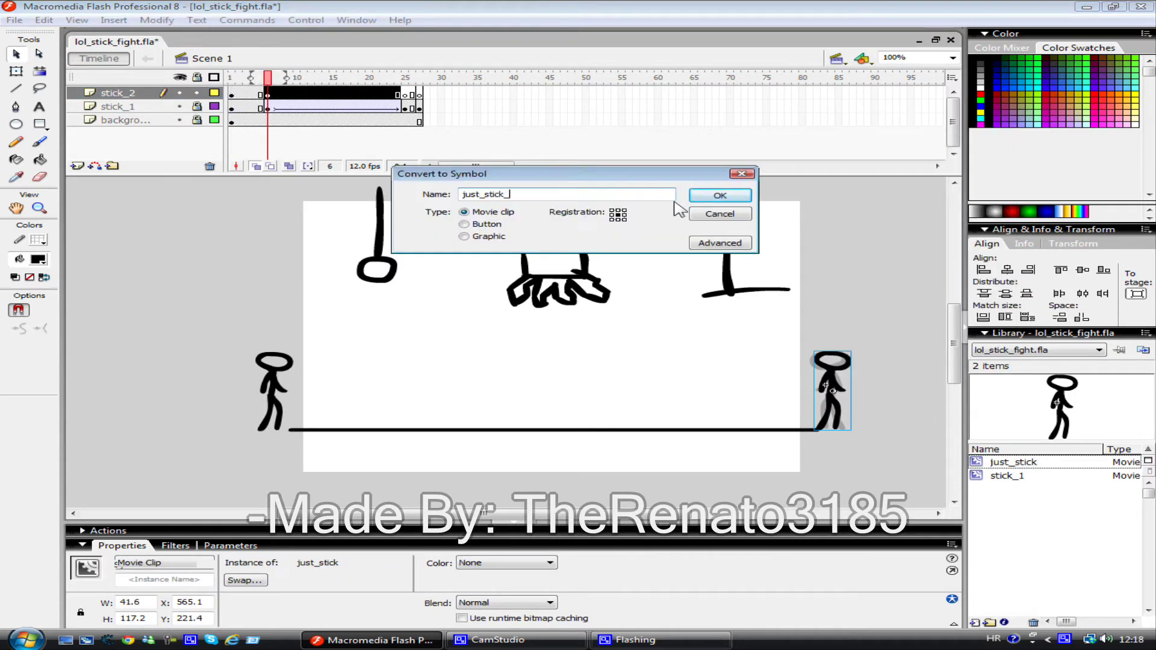
pyautogui.write('2')
pyautogui.press('Return')
pyautogui.doubleClick(834, 385)
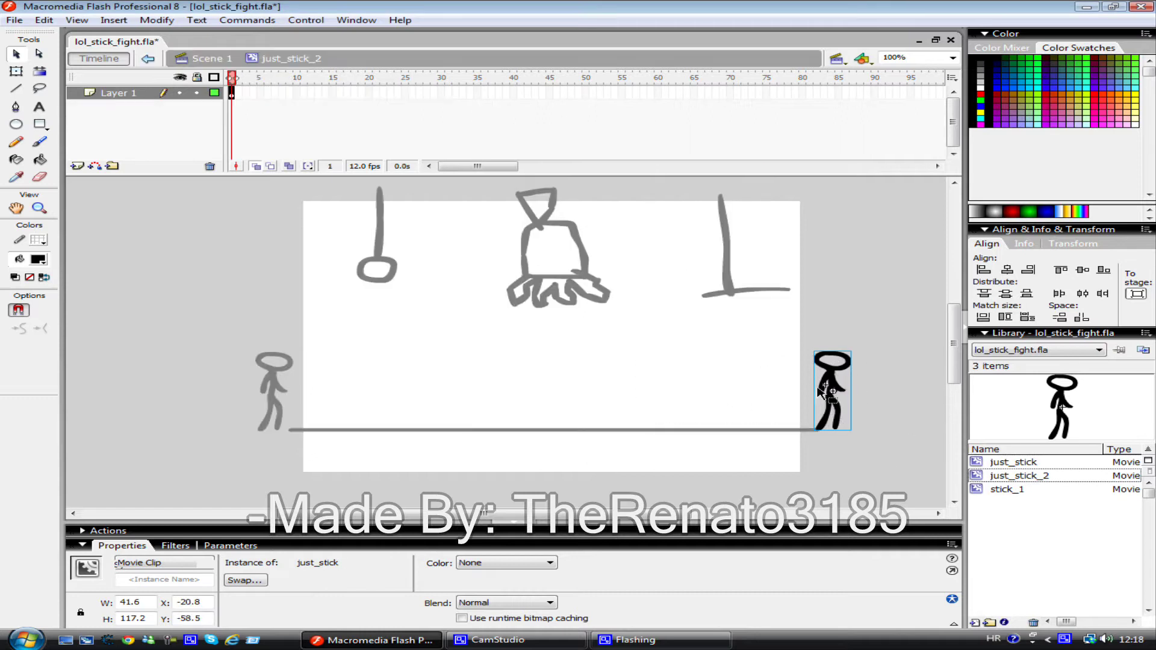
# - Flip the figure horizontally inside just_stick_2, then scrub the Scene 1 timeline to preview
pyautogui.moveTo(790, 345); pyautogui.dragTo(888, 442)
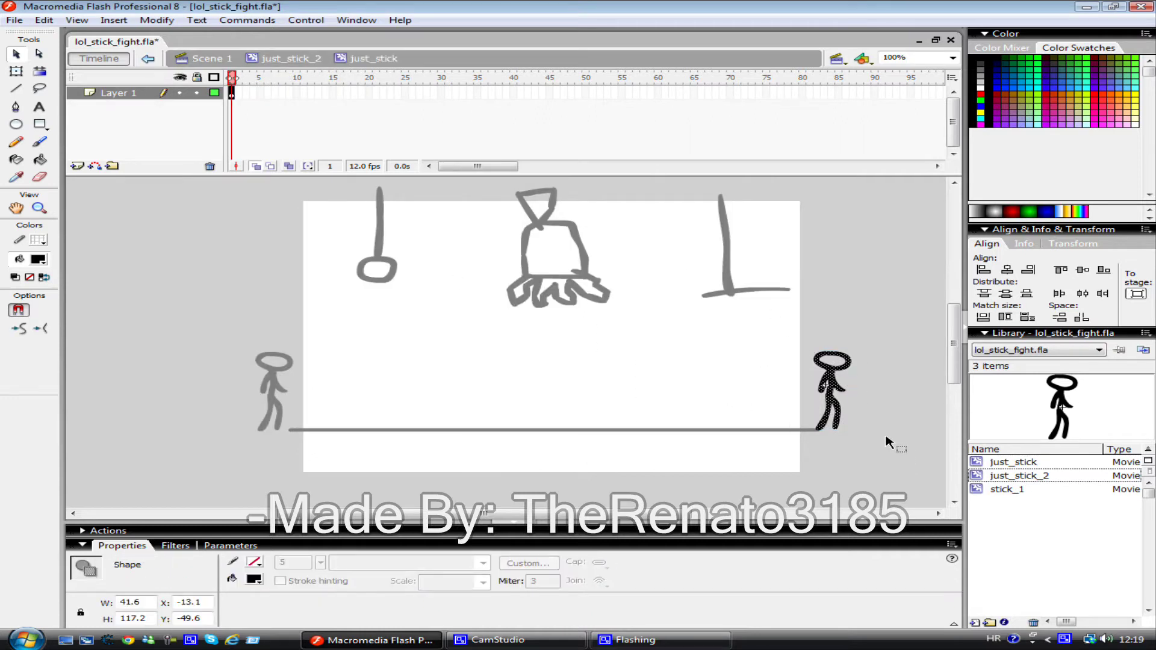
pyautogui.rightClick(731, 343)
pyautogui.moveTo(783, 346); pyautogui.dragTo(879, 446)
pyautogui.click(157, 20)
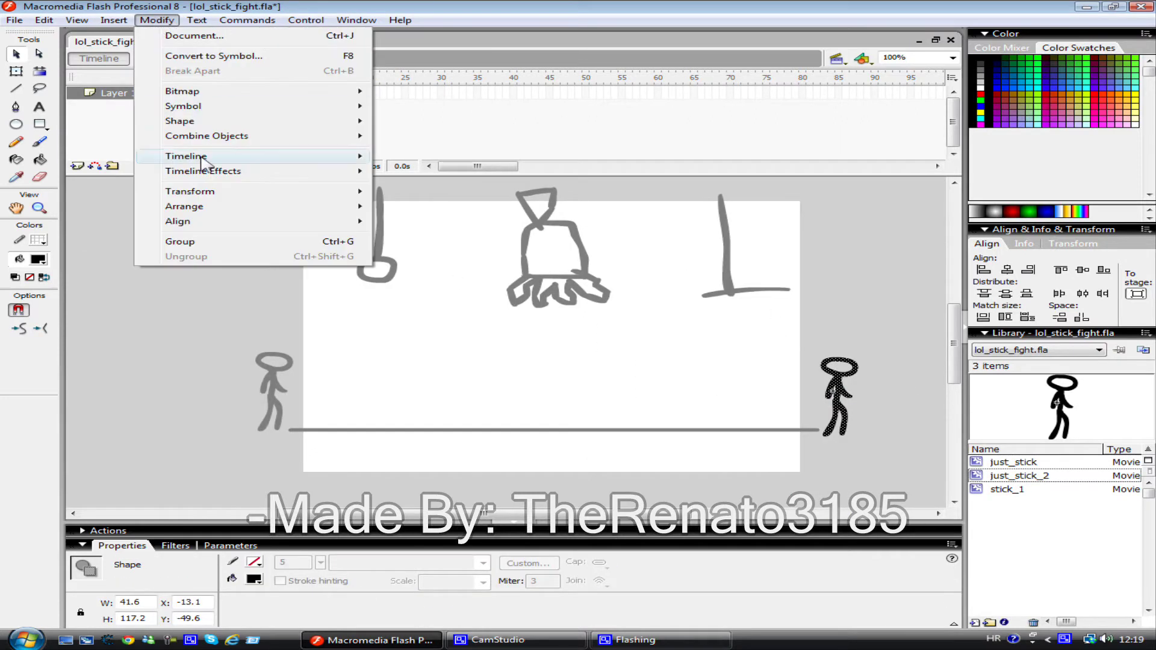
pyautogui.click(467, 336)
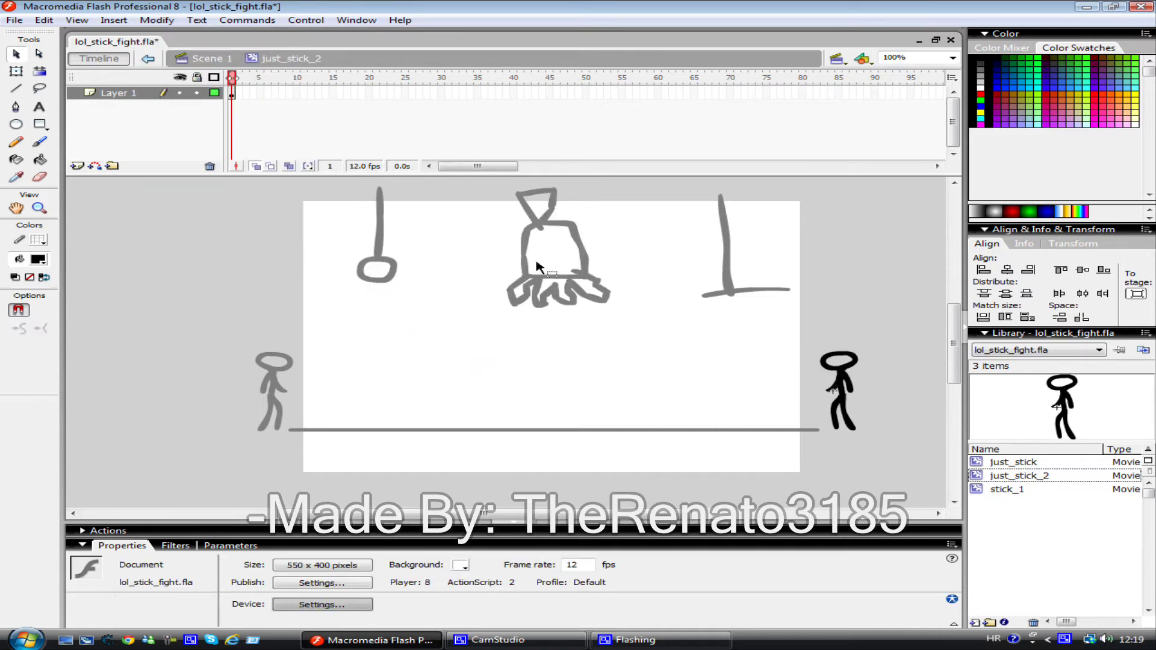
pyautogui.click(218, 60)
pyautogui.moveTo(259, 78); pyautogui.dragTo(267, 81)
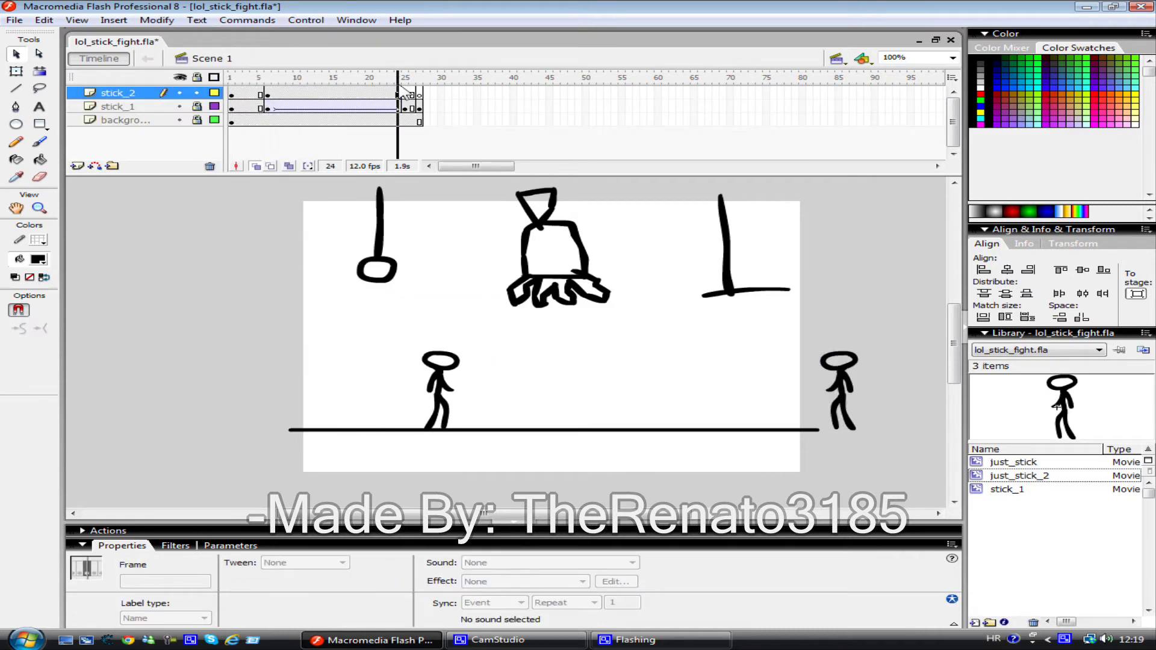
# - Replace the right figure with a fresh, horizontally flipped just_stick instance from the Library
pyautogui.click(842, 389)
pyautogui.press('Delete')
pyautogui.click(1029, 464)
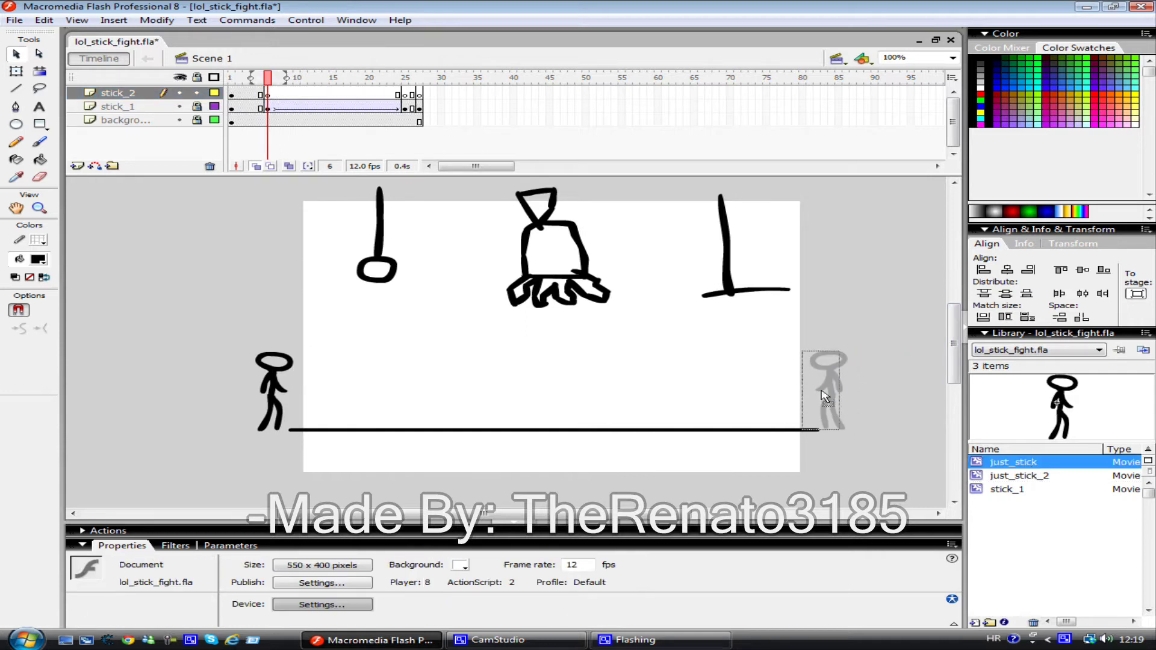
pyautogui.moveTo(825, 396); pyautogui.dragTo(820, 388)
pyautogui.click(152, 19)
pyautogui.click(470, 338)
# - Add a keyframe at frame 25 with the figure at centre stage and motion-tween stick_2
pyautogui.click(405, 93)
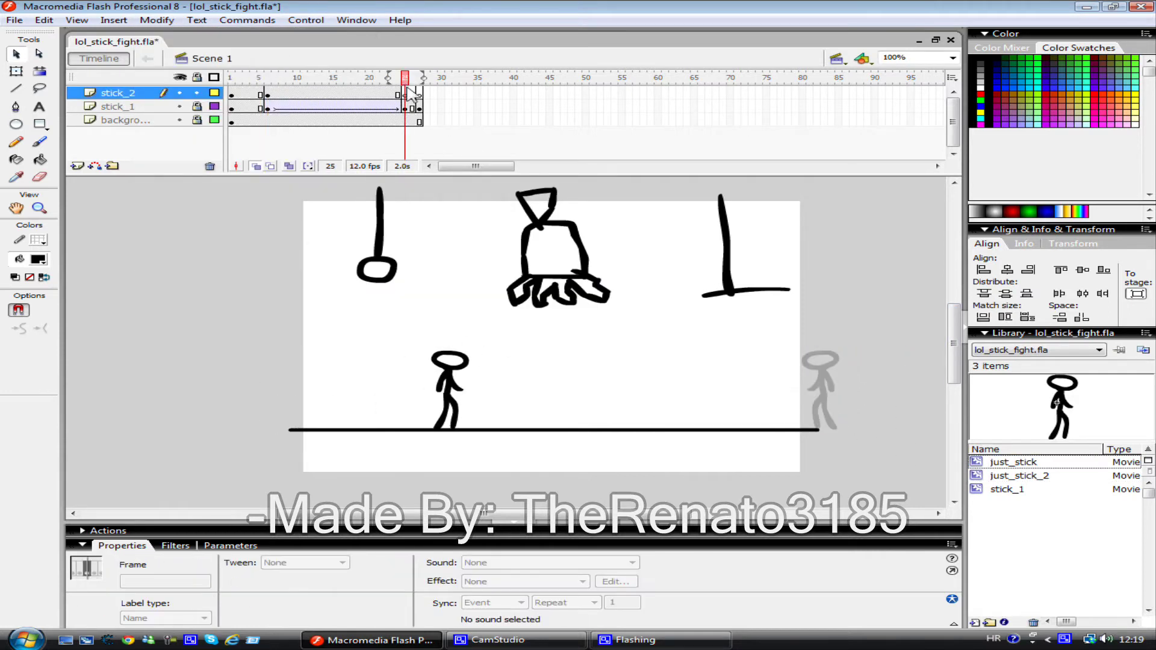
pyautogui.moveTo(420, 92); pyautogui.dragTo(269, 93)
pyautogui.rightClick(269, 92)
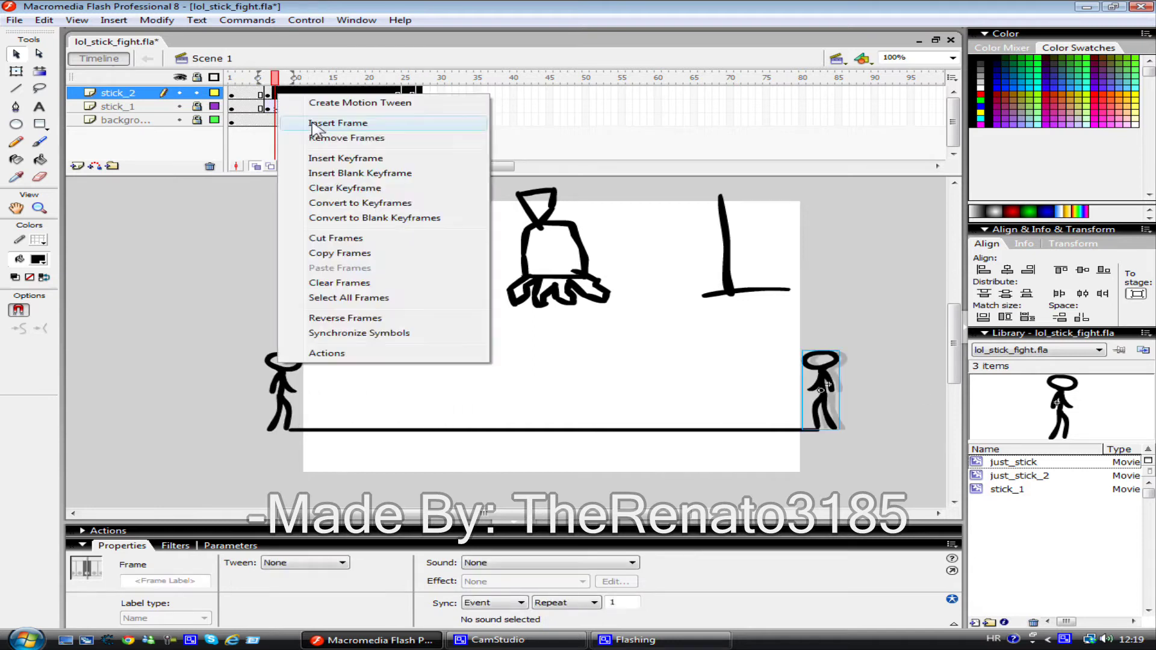
pyautogui.click(325, 137)
pyautogui.click(405, 90)
pyautogui.press('F6')
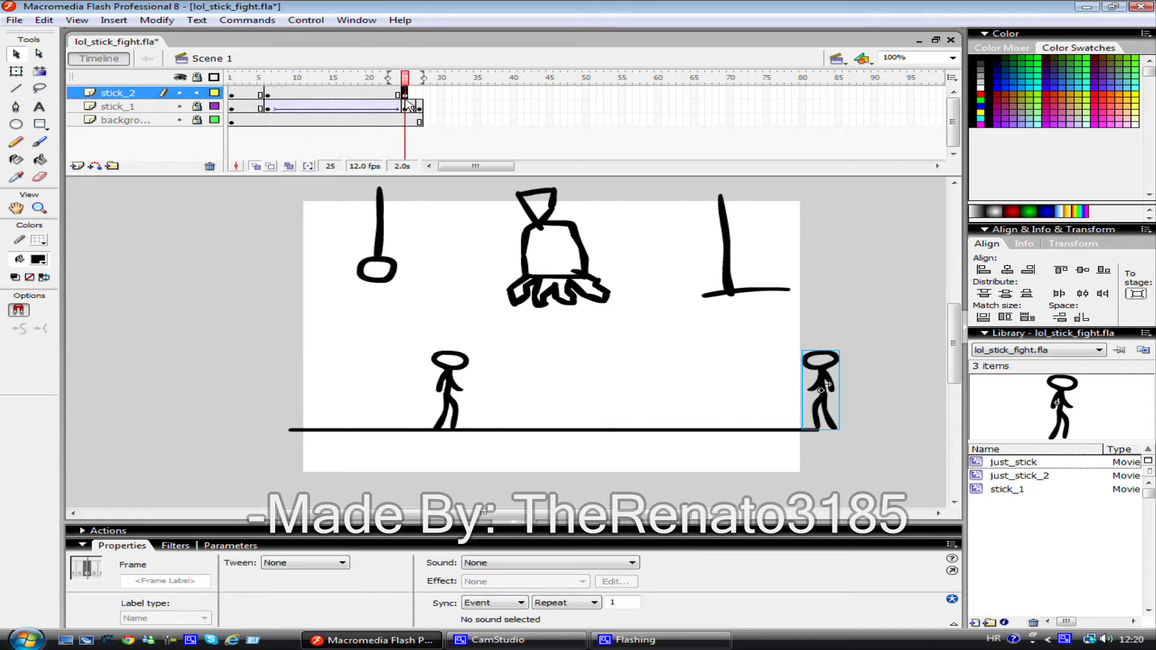
pyautogui.moveTo(825, 380); pyautogui.dragTo(636, 380)
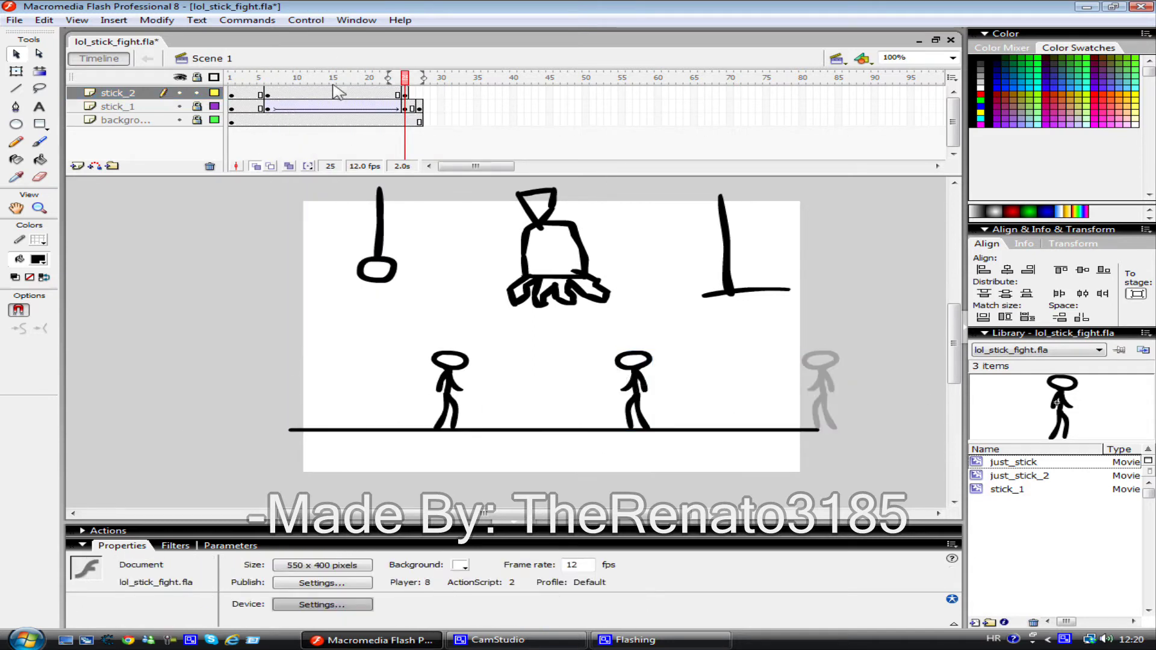
pyautogui.click(407, 78)
pyautogui.click(692, 369)
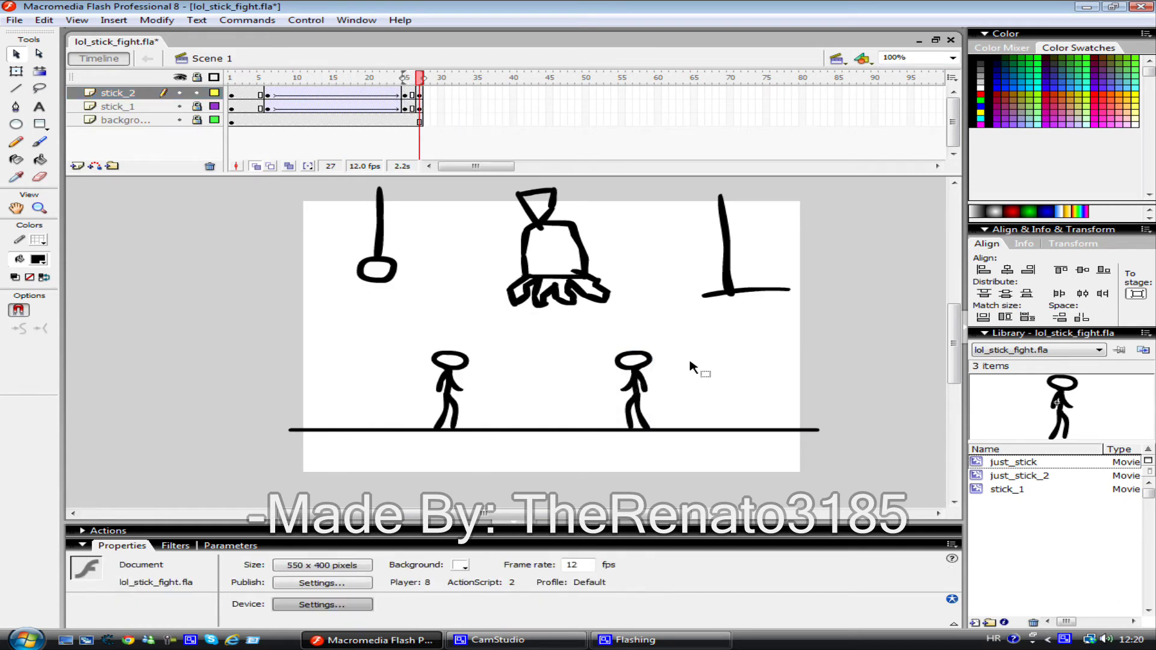
# - Test the tween, then remove stick_2 frames 7–27 and their tween
pyautogui.hotkey('ctrl', 'Return')
pyautogui.click(812, 171)
pyautogui.moveTo(325, 93); pyautogui.dragTo(268, 93)
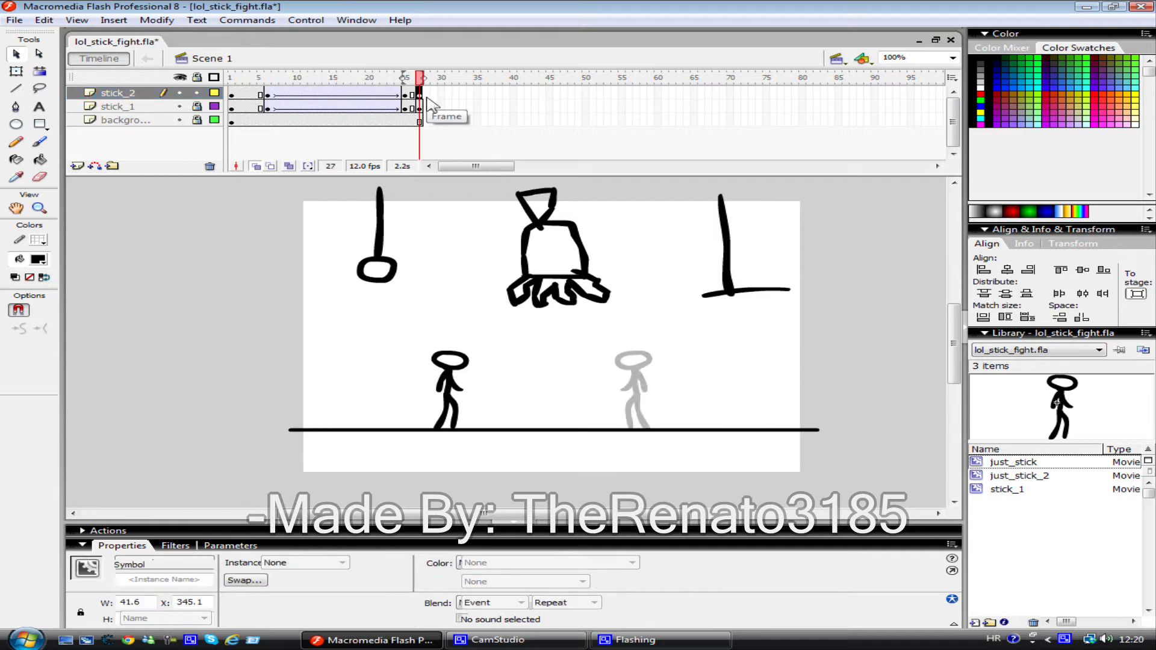
pyautogui.moveTo(421, 93); pyautogui.dragTo(271, 94)
pyautogui.hotkey('shift', 'F5')
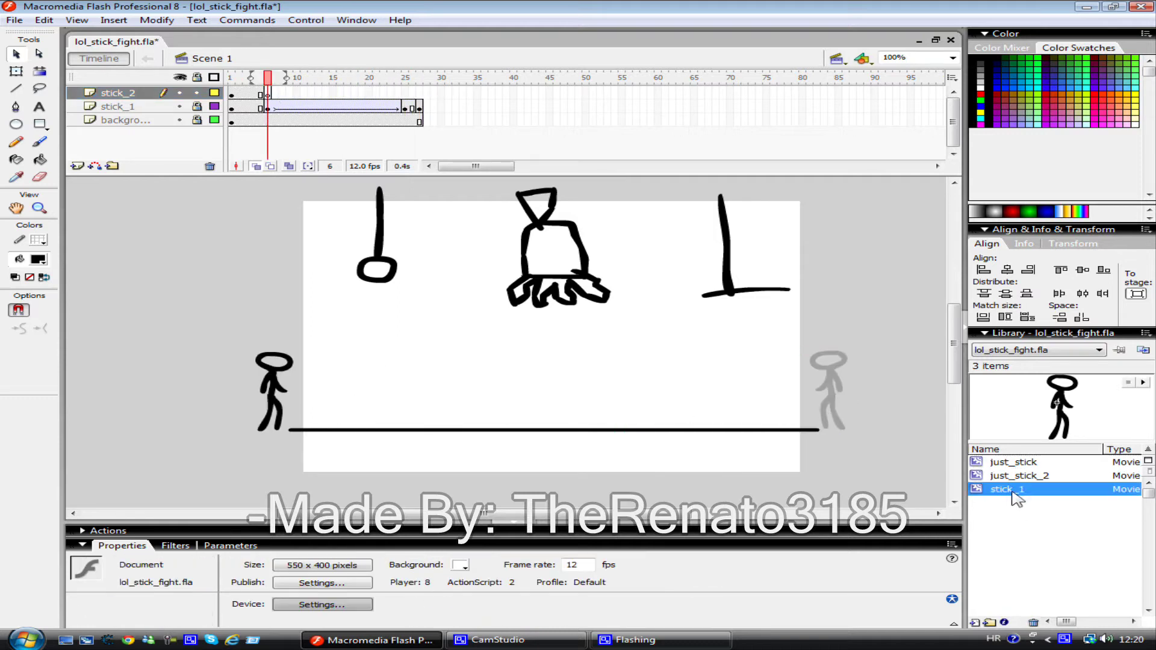
# - Enter stick_1 and select the figure's shapes, cancelling a Convert to Symbol attempt
pyautogui.doubleClick(825, 389)
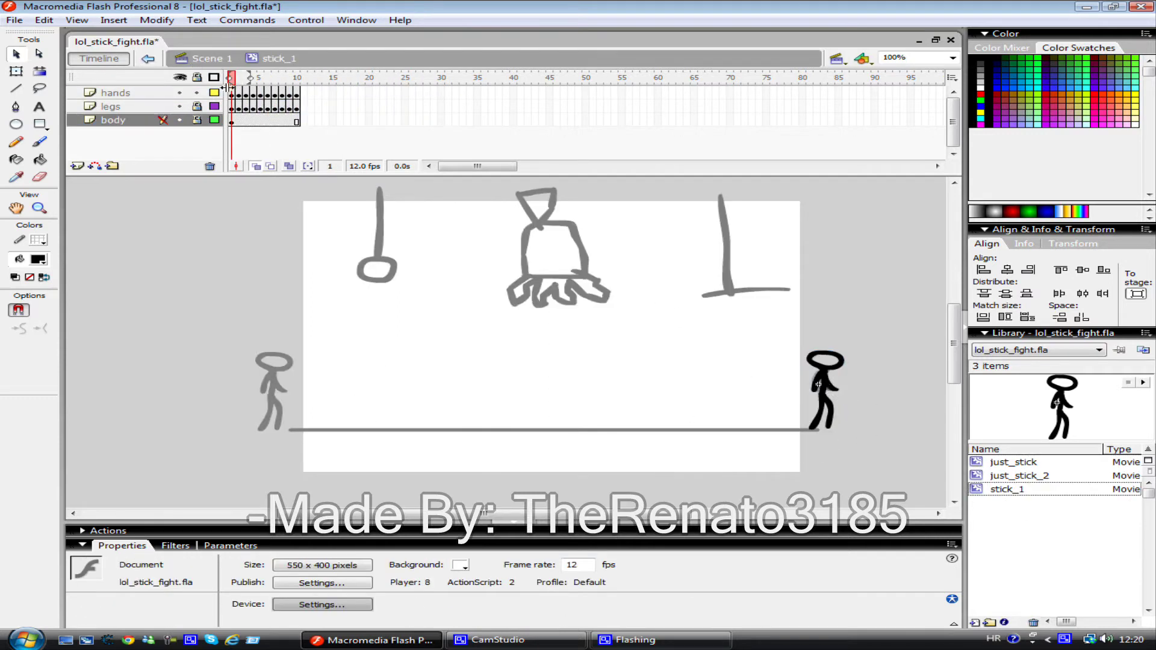
pyautogui.hotkey('ctrl', 'e')
pyautogui.doubleClick(823, 379)
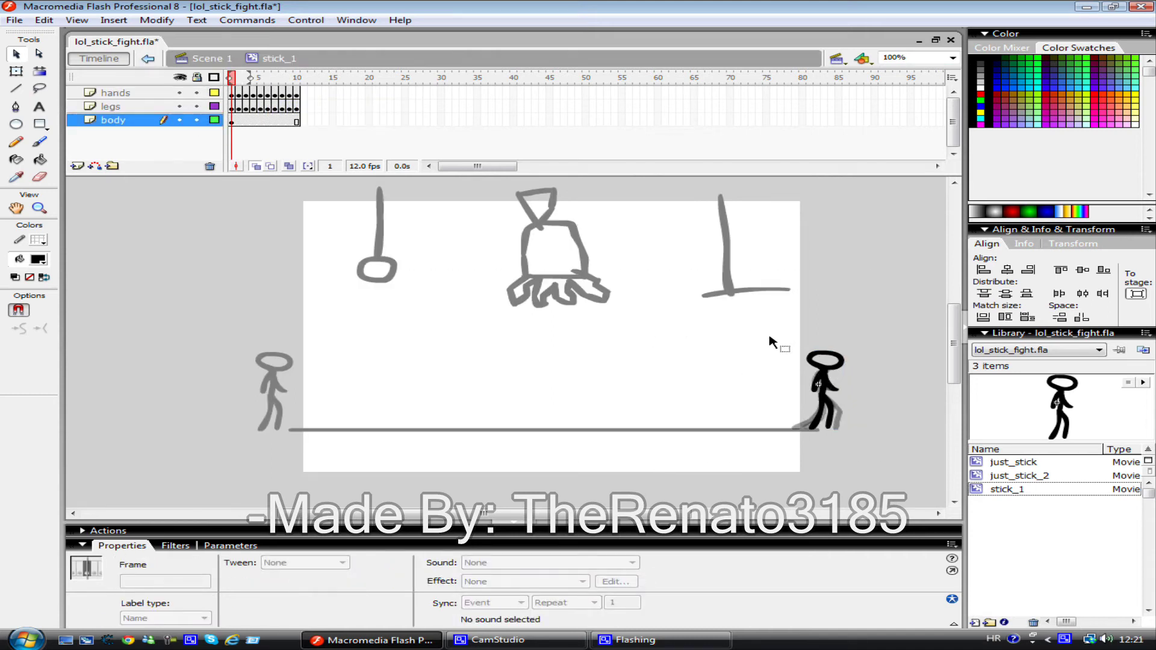
pyautogui.moveTo(769, 337); pyautogui.dragTo(855, 440)
pyautogui.rightClick(826, 408)
pyautogui.click(909, 444)
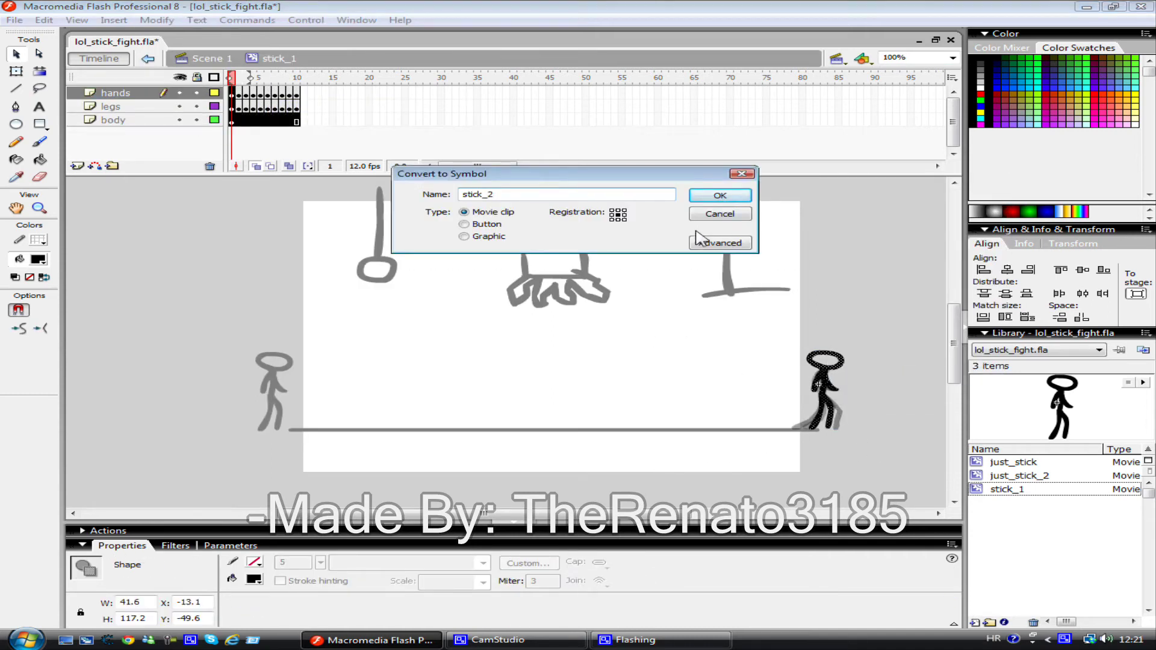
pyautogui.click(747, 175)
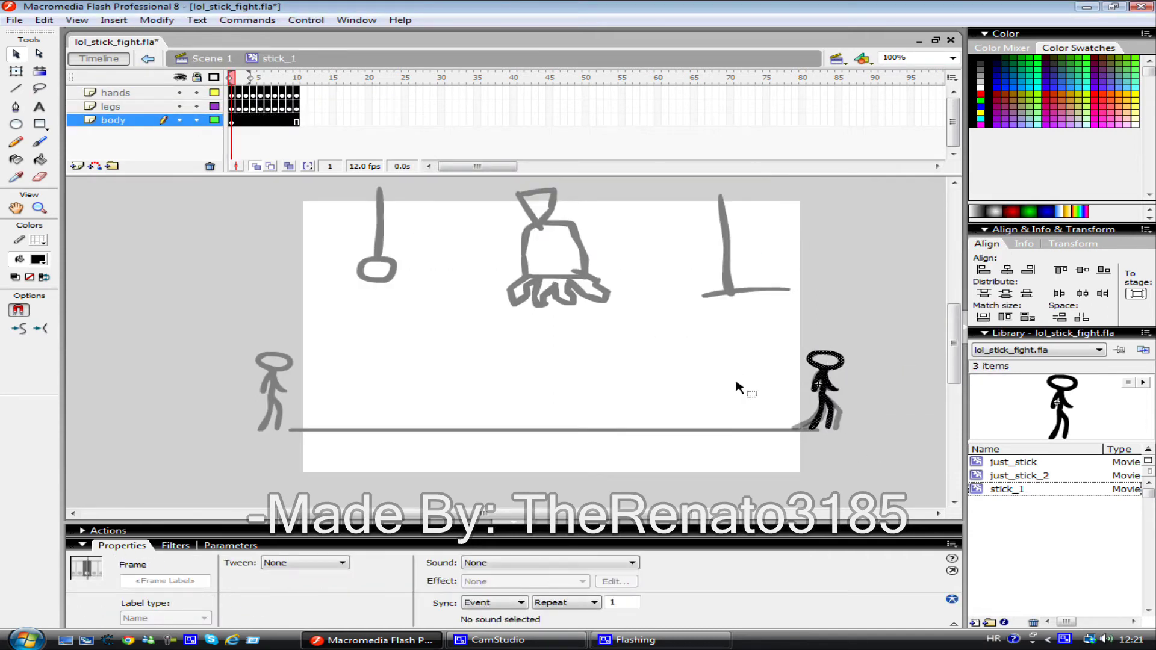
# - Copy all frames of the walk animation's layers and return to Scene 1
pyautogui.rightClick(837, 377)
pyautogui.click(742, 335)
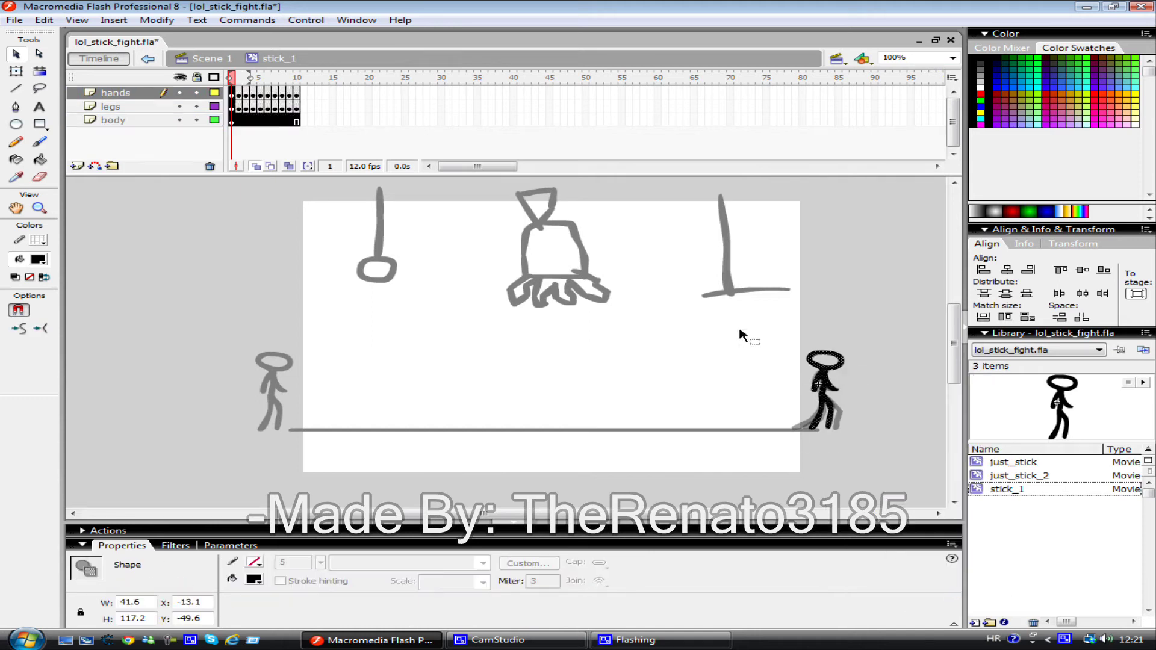
pyautogui.rightClick(289, 102)
pyautogui.click(325, 268)
pyautogui.doubleClick(776, 388)
# - Create a new symbol named stick_2 from the library
pyautogui.rightClick(826, 391)
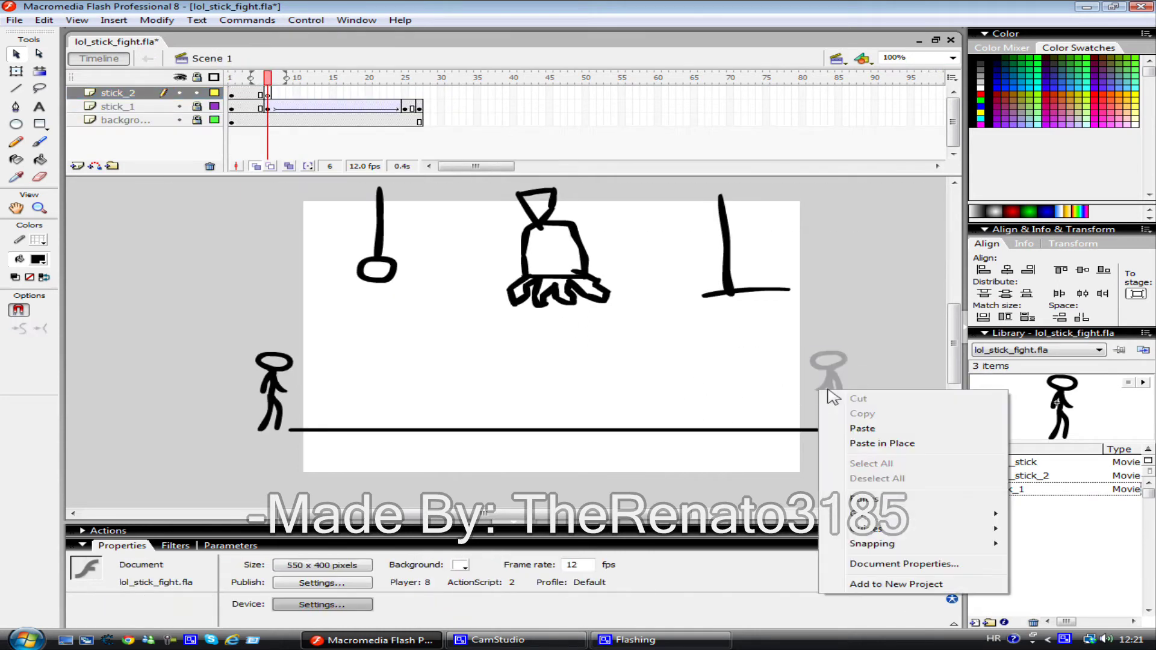
pyautogui.rightClick(1043, 511)
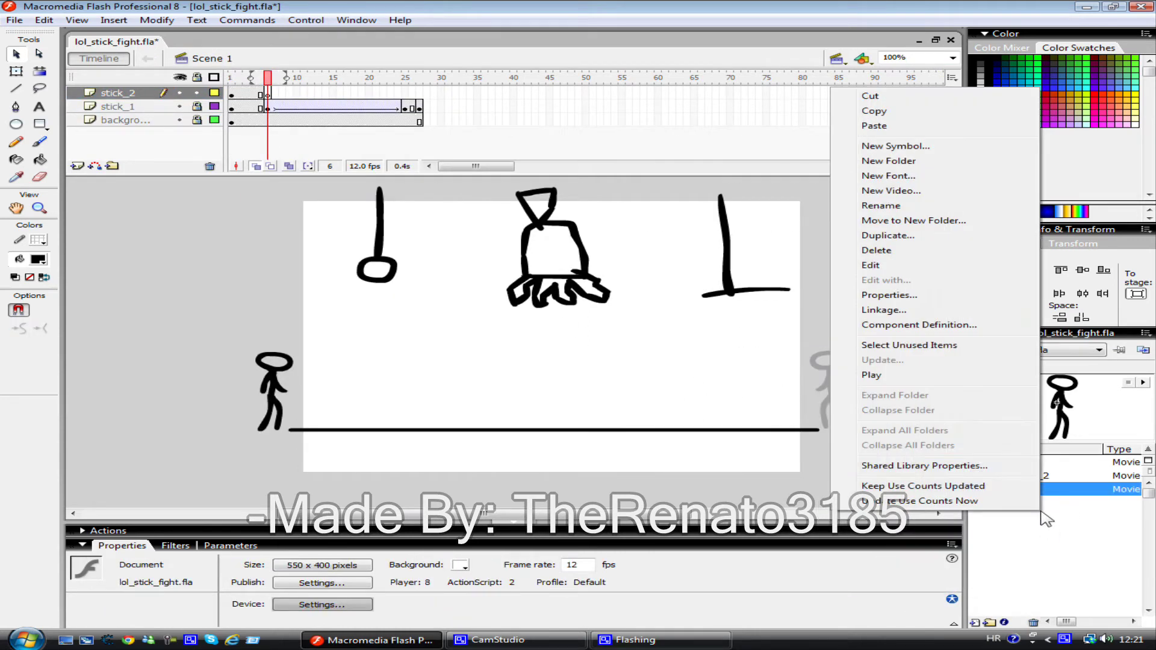
pyautogui.click(925, 149)
pyautogui.write('stick_2')
pyautogui.click(720, 196)
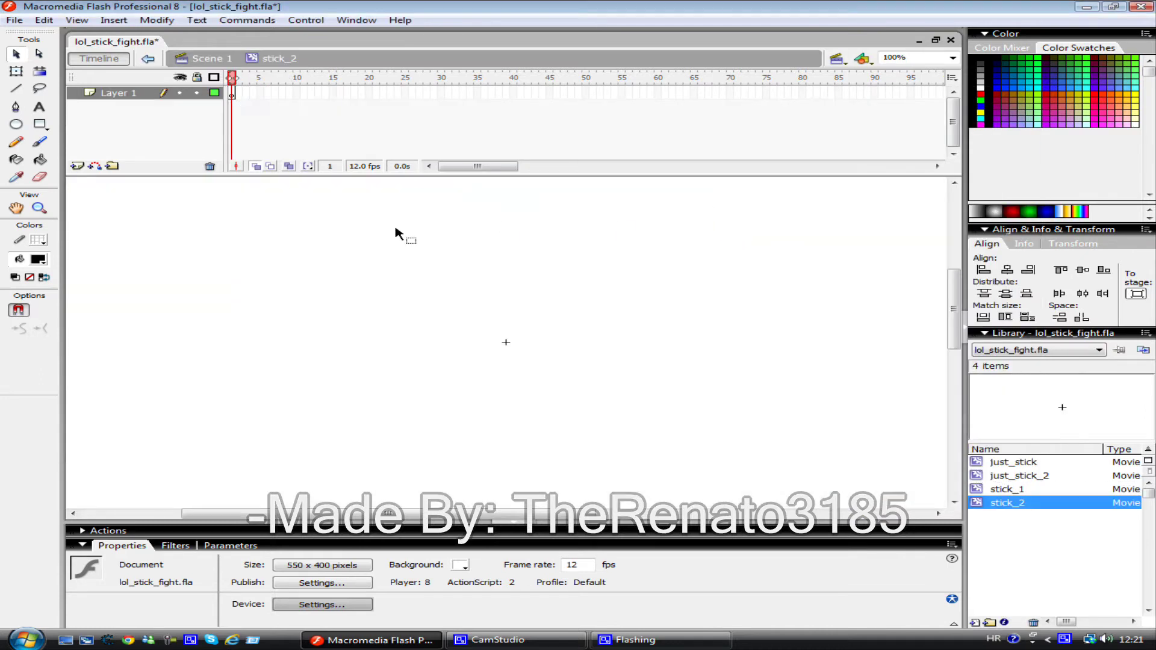
# - Paste the copied walk frames into stick_2 and flip frames 1–10 horizontally
pyautogui.rightClick(230, 90)
pyautogui.click(289, 270)
pyautogui.click(382, 297)
pyautogui.moveTo(232, 121); pyautogui.dragTo(297, 92)
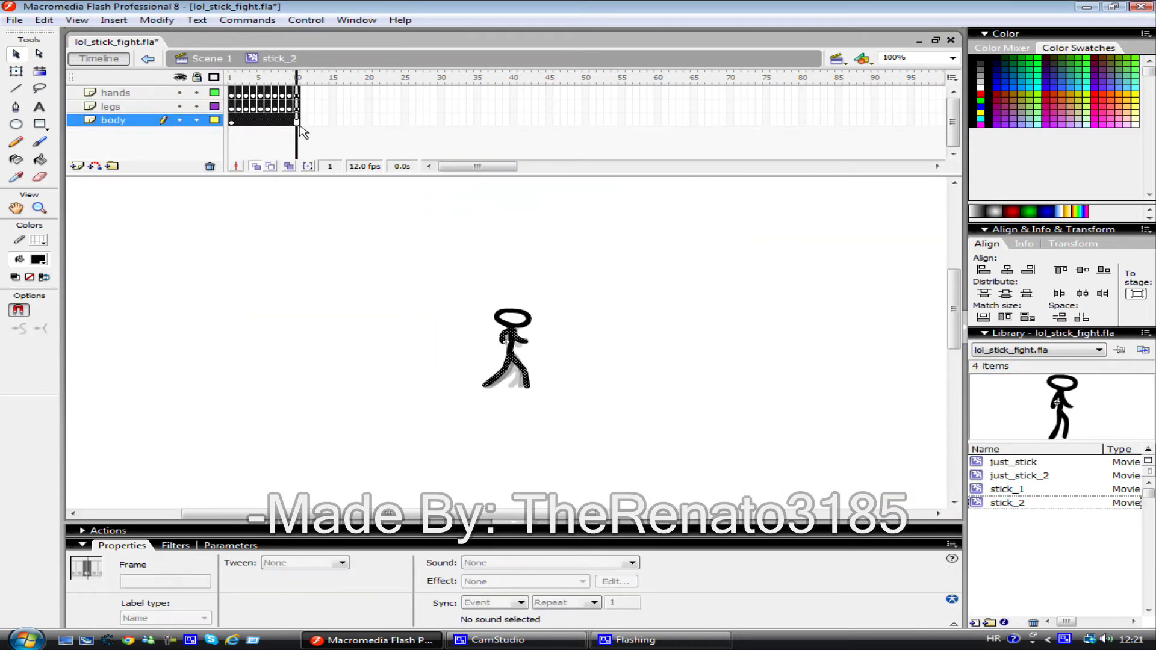
pyautogui.click(156, 19)
pyautogui.click(445, 336)
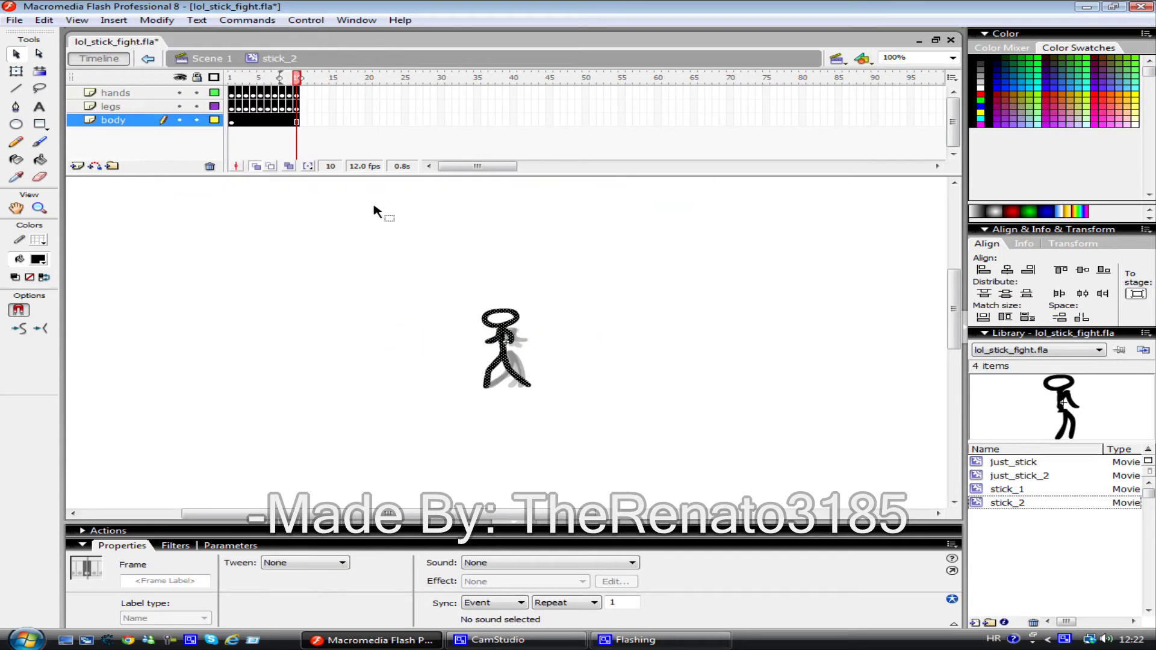
# - Flip the figures in frames 1 and 2 horizontally across all layers
pyautogui.click(253, 78)
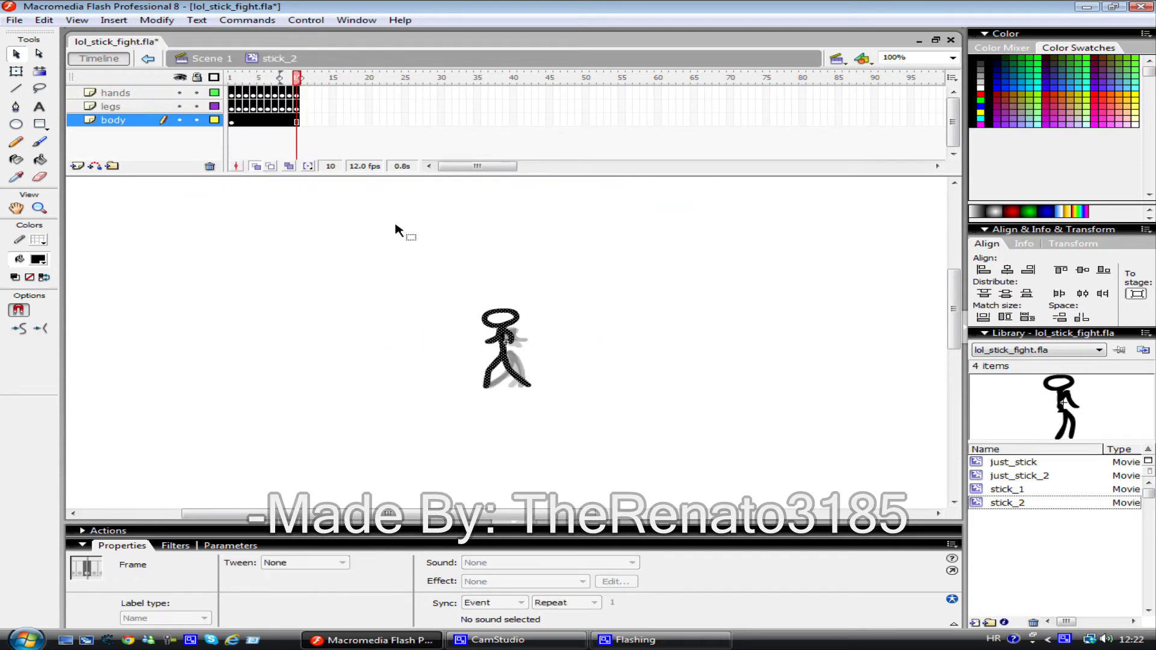
pyautogui.moveTo(395, 232); pyautogui.dragTo(588, 464)
pyautogui.click(157, 20)
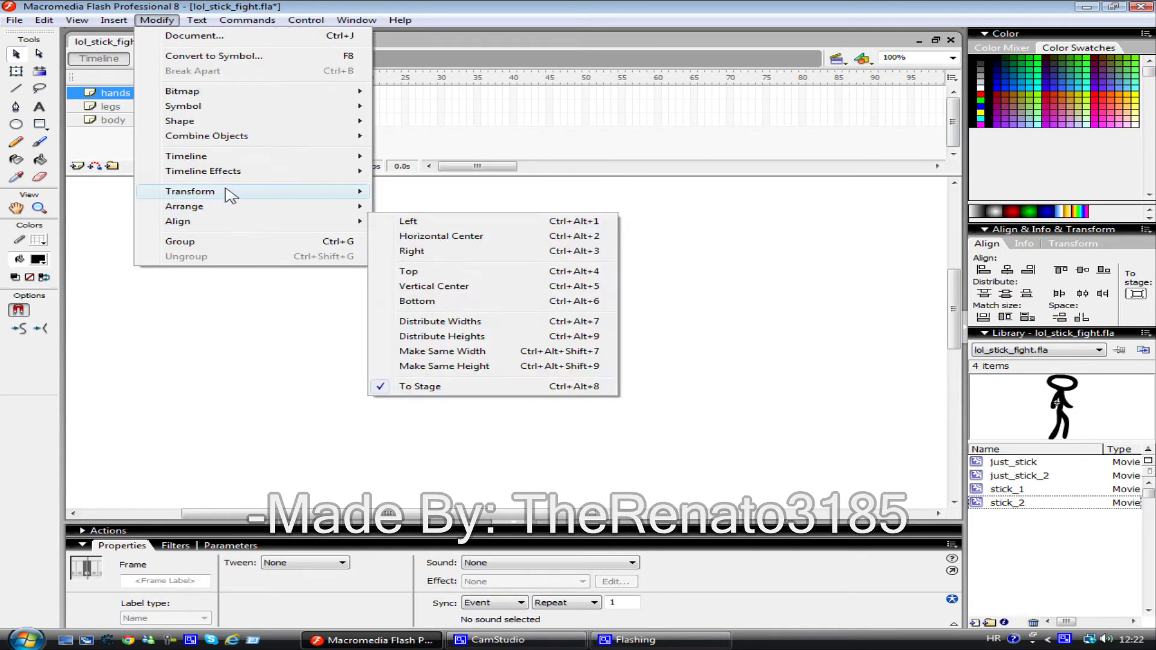
pyautogui.click(426, 331)
pyautogui.click(156, 20)
pyautogui.moveTo(238, 120)
pyautogui.mouseDown()
pyautogui.moveTo(238, 93)
pyautogui.moveTo(246, 120)
pyautogui.mouseUp()
pyautogui.click(454, 336)
# - Flip the frame 3 figure horizontally and check its legs and hand shapes
pyautogui.click(157, 20)
pyautogui.click(487, 337)
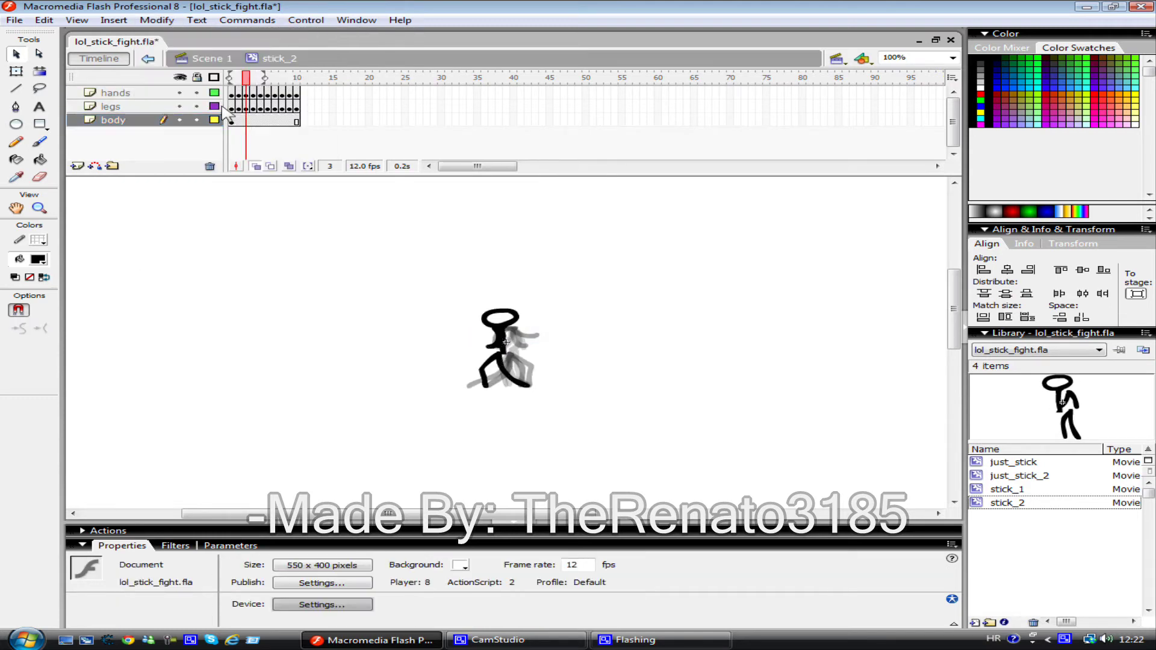
pyautogui.click(491, 368)
pyautogui.click(552, 368)
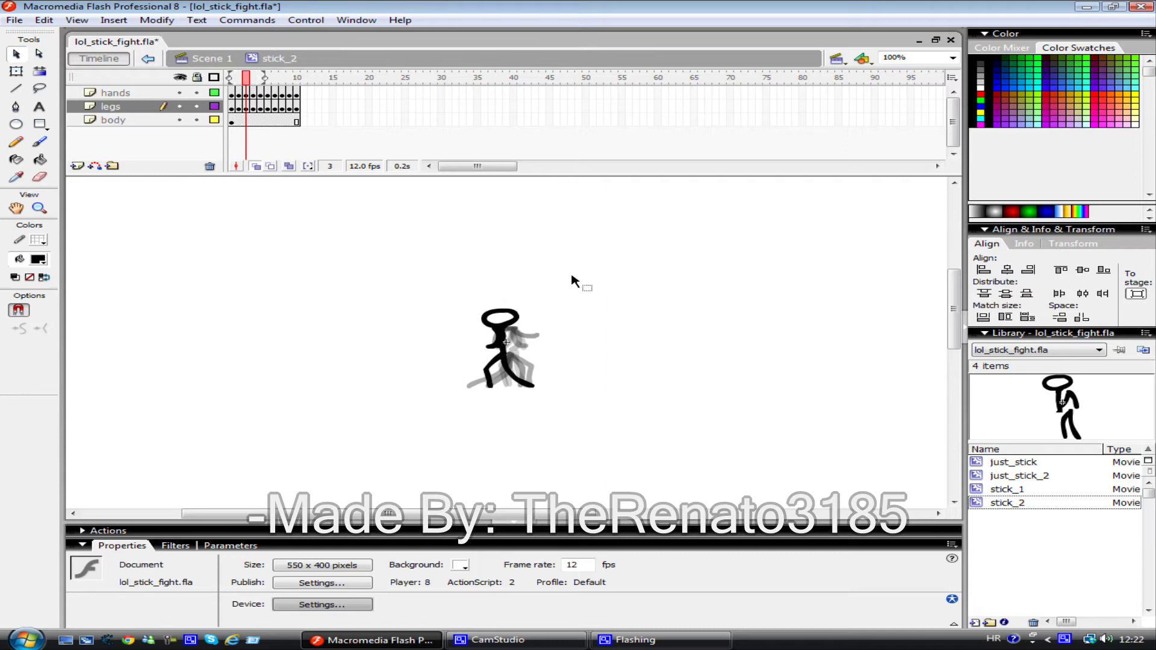
pyautogui.click(538, 345)
pyautogui.click(560, 361)
# - Flip the frame 4 hands and body horizontally, then check the legs and hand strokes
pyautogui.click(254, 96)
pyautogui.click(253, 119)
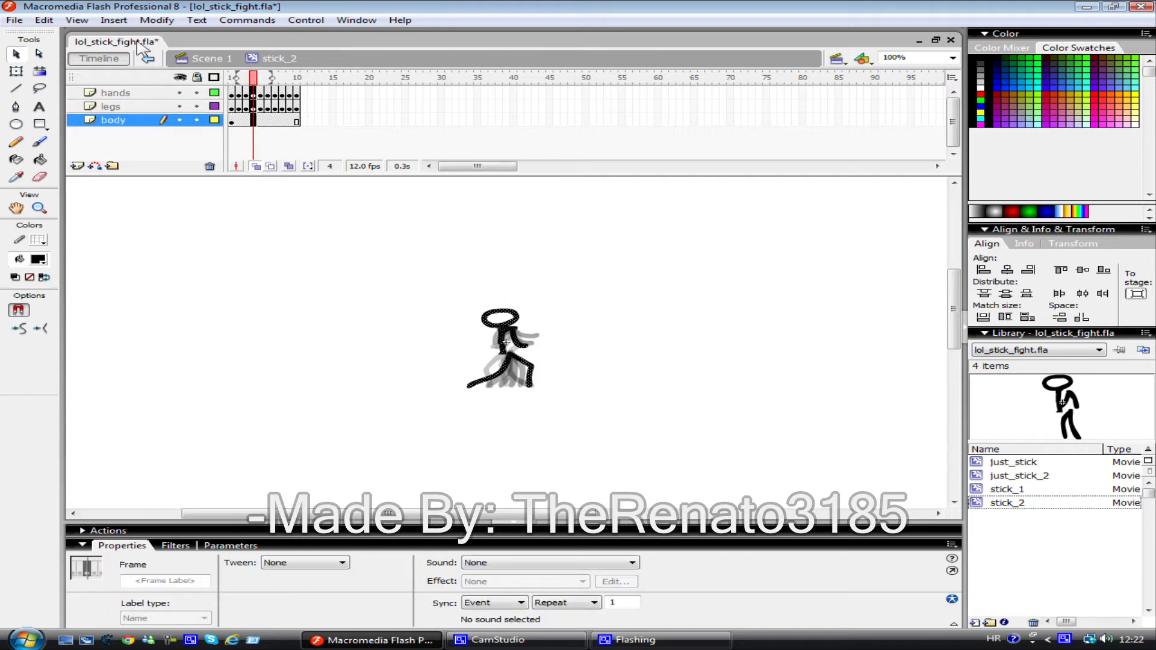
pyautogui.click(156, 20)
pyautogui.click(425, 343)
pyautogui.click(487, 361)
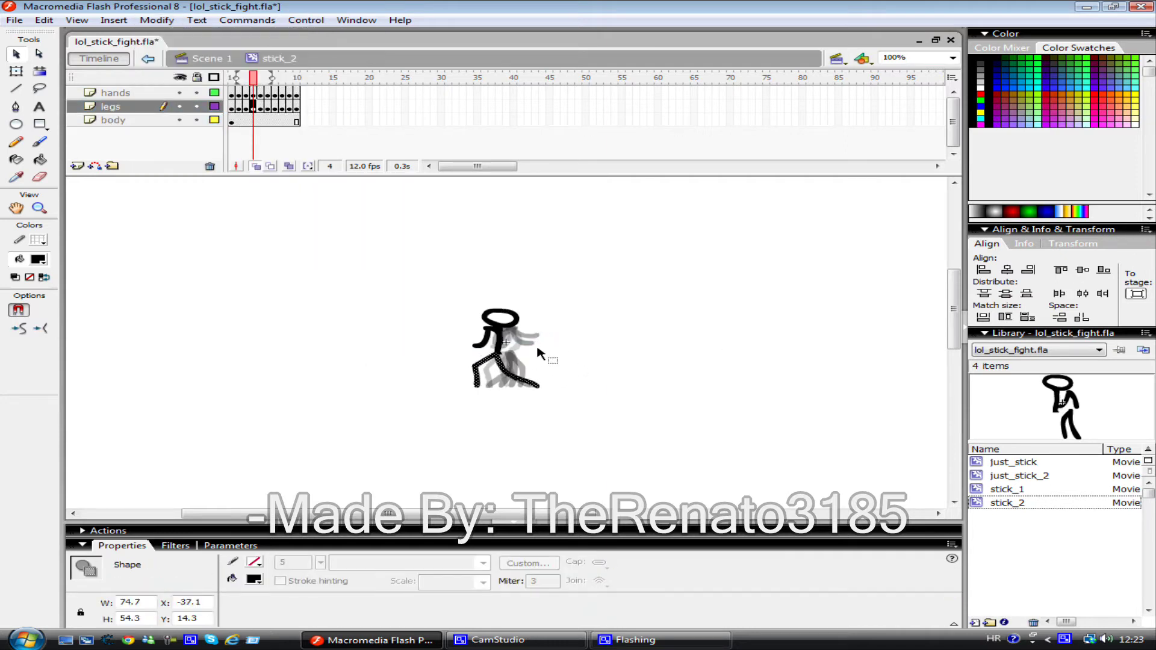
pyautogui.click(485, 337)
pyautogui.click(604, 367)
# - Flip the figures in frames 5 to 10 horizontally across all layers
pyautogui.moveTo(260, 93); pyautogui.dragTo(297, 120)
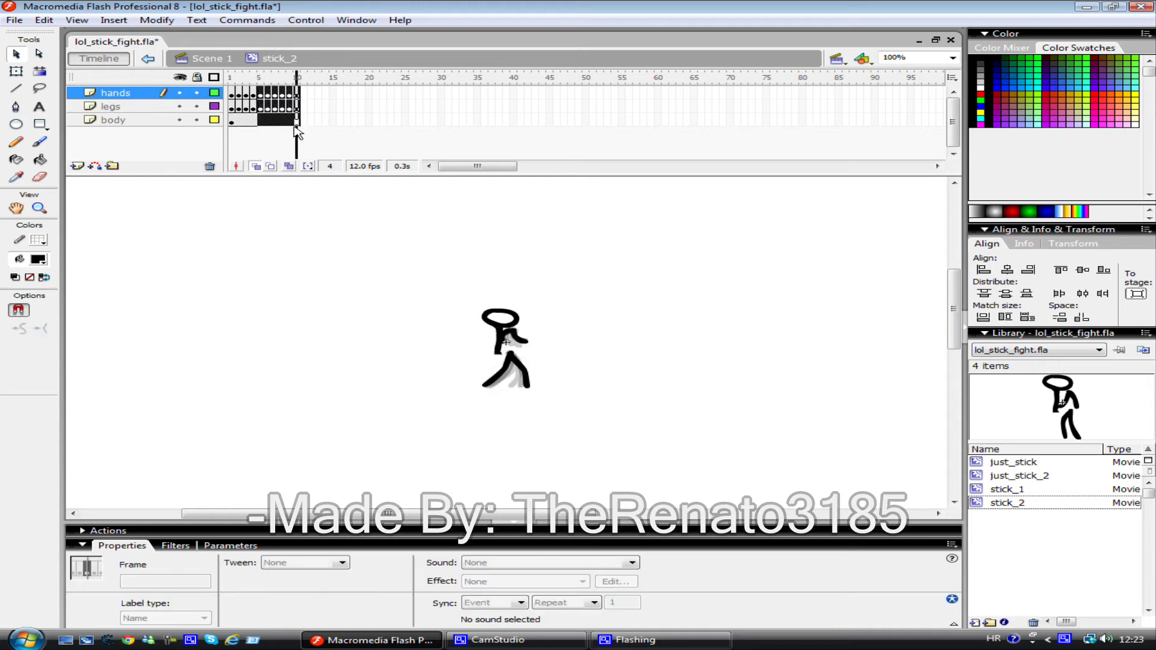
pyautogui.click(156, 20)
pyautogui.click(426, 344)
pyautogui.click(599, 350)
pyautogui.click(260, 119)
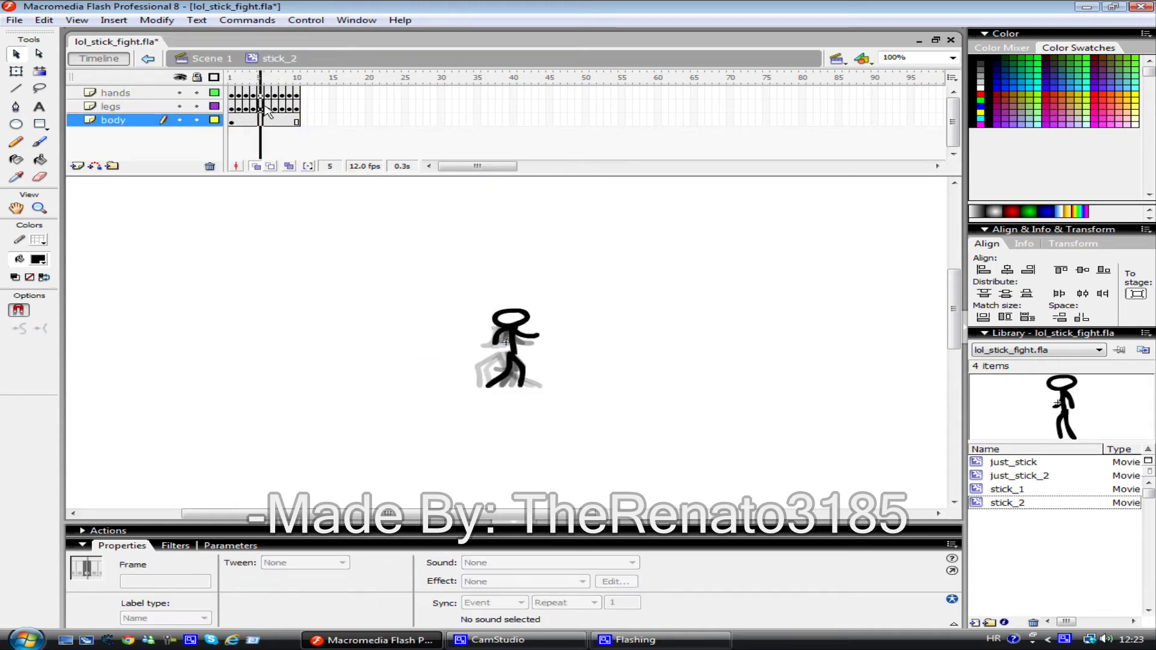
pyautogui.click(261, 92)
pyautogui.click(521, 372)
# - Mirror the frame 1 figure's strokes on the hands layer horizontally
pyautogui.click(230, 81)
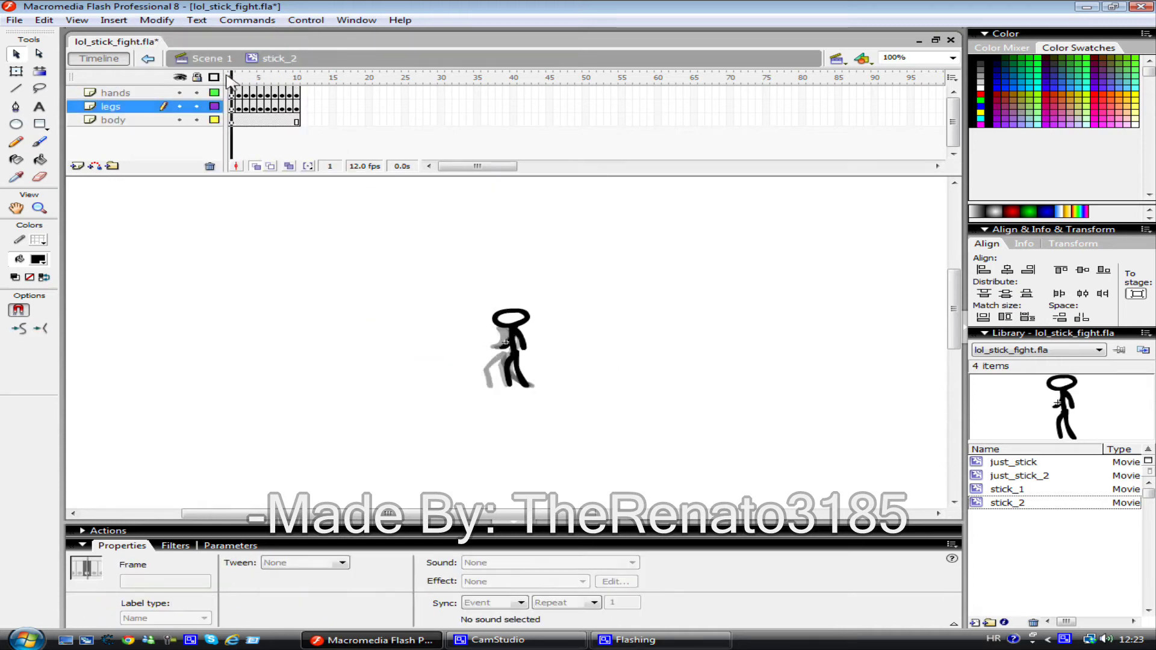
pyautogui.click(510, 377)
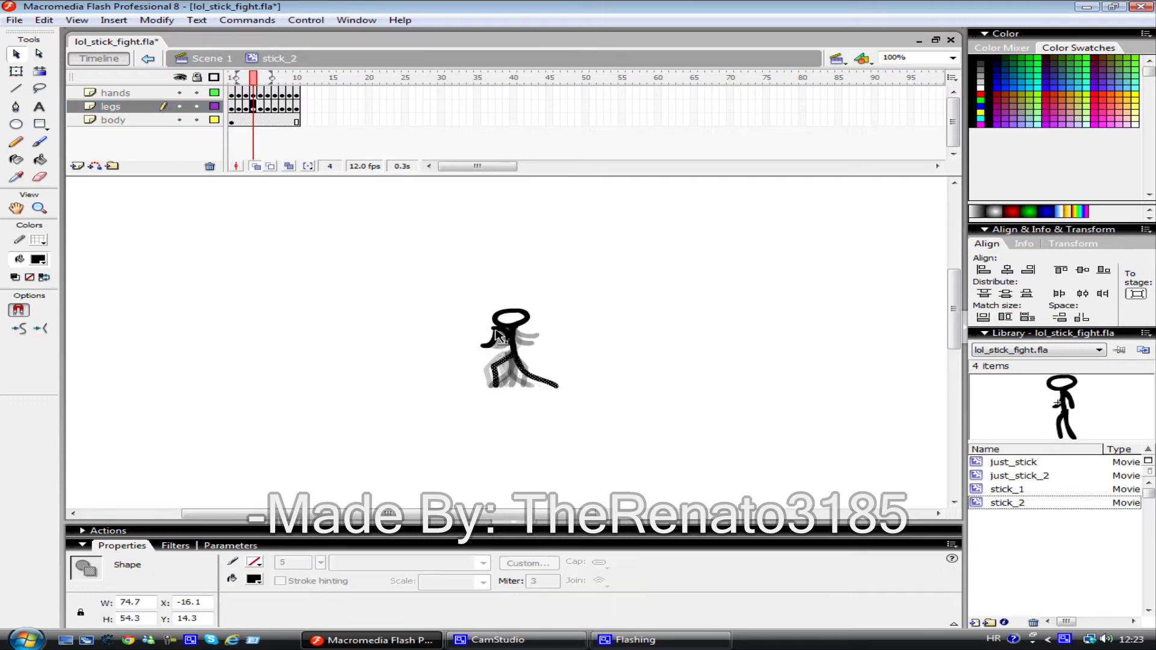
pyautogui.click(499, 340)
pyautogui.click(233, 78)
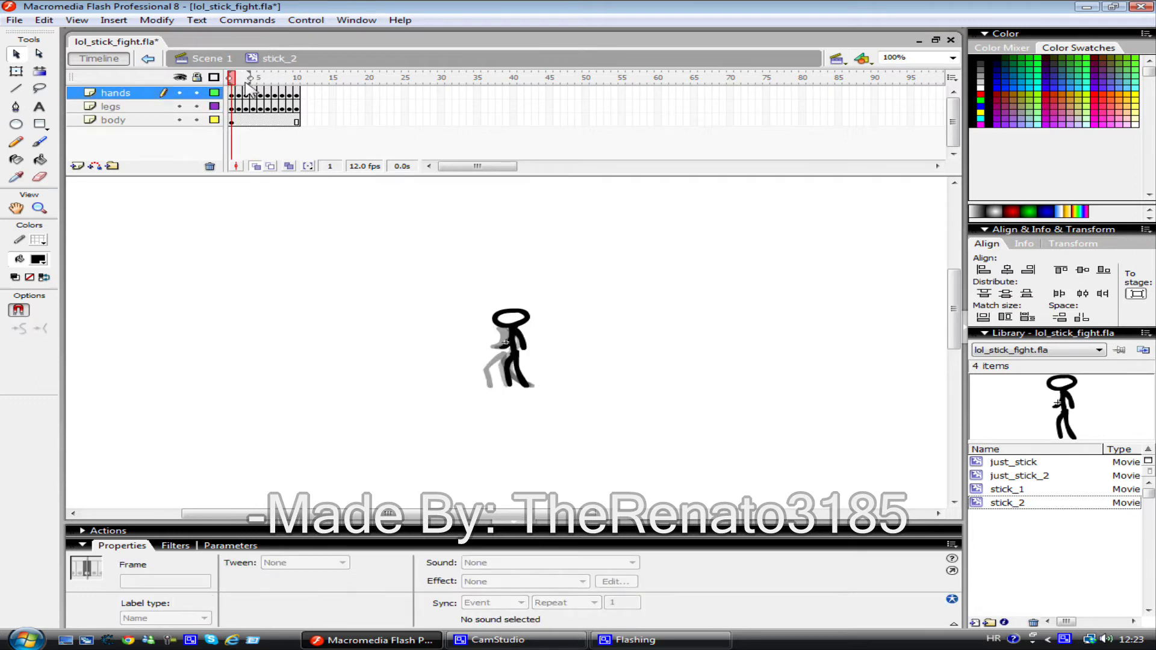
pyautogui.moveTo(261, 85); pyautogui.dragTo(268, 85)
pyautogui.click(156, 20)
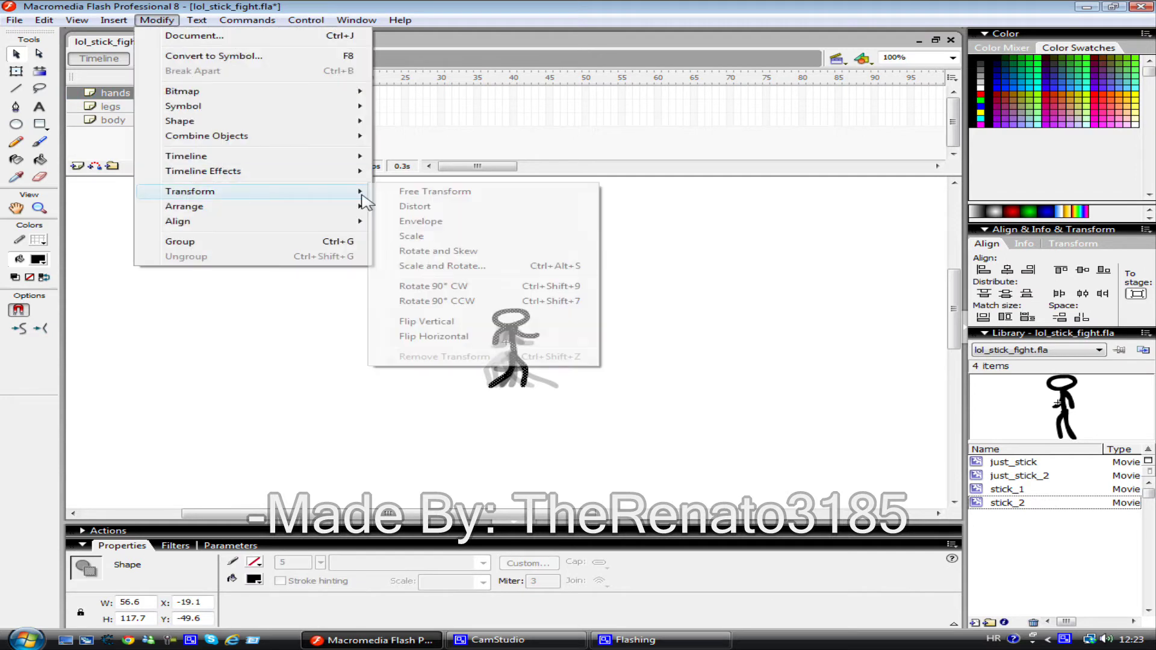
pyautogui.click(421, 330)
pyautogui.click(513, 367)
pyautogui.click(157, 19)
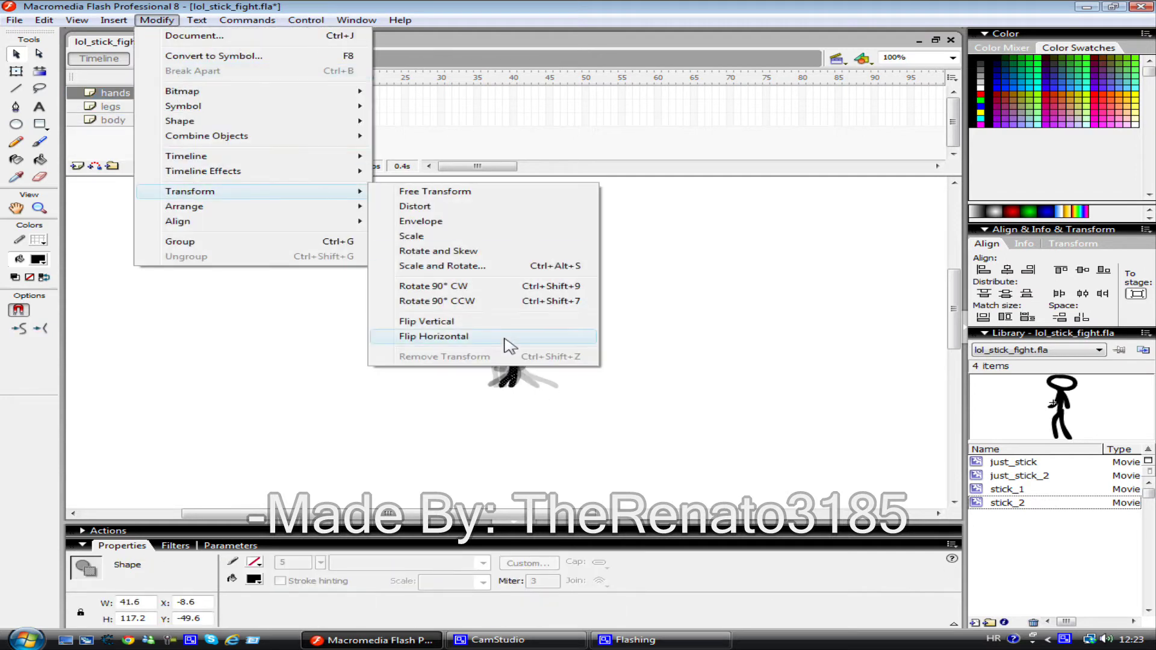
pyautogui.click(506, 334)
# - Mirror the selected stroke in frame 7 horizontally
pyautogui.click(523, 370)
pyautogui.click(275, 93)
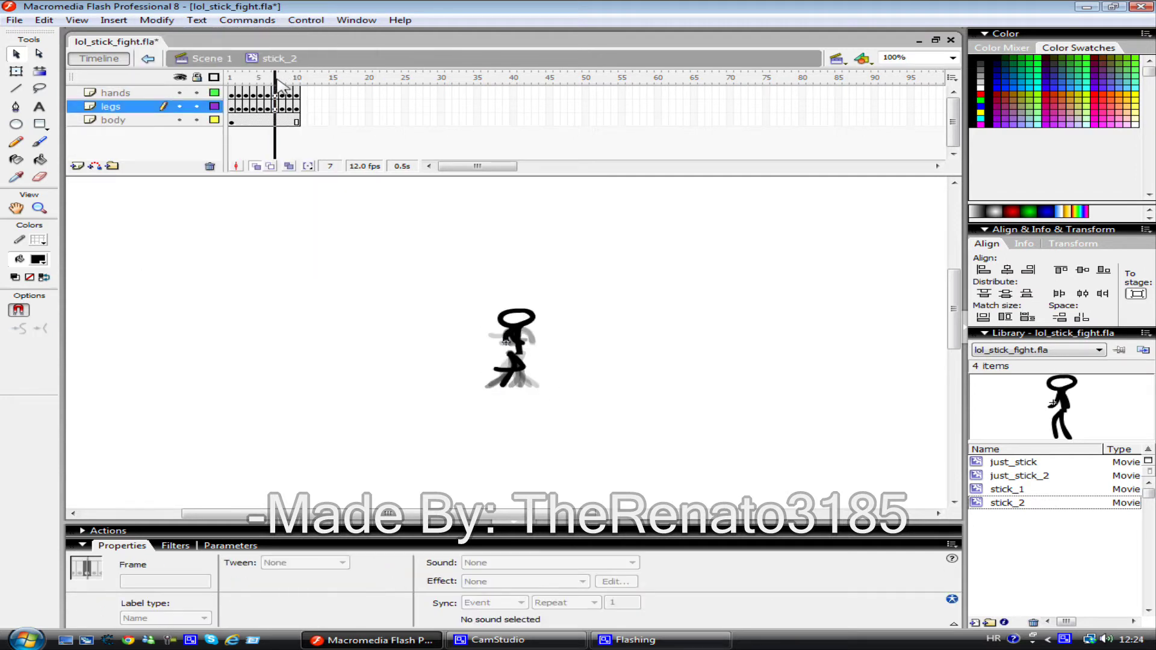
pyautogui.click(508, 343)
pyautogui.click(157, 19)
pyautogui.click(434, 336)
# - Mirror the body figure horizontally on the body layer
pyautogui.click(512, 370)
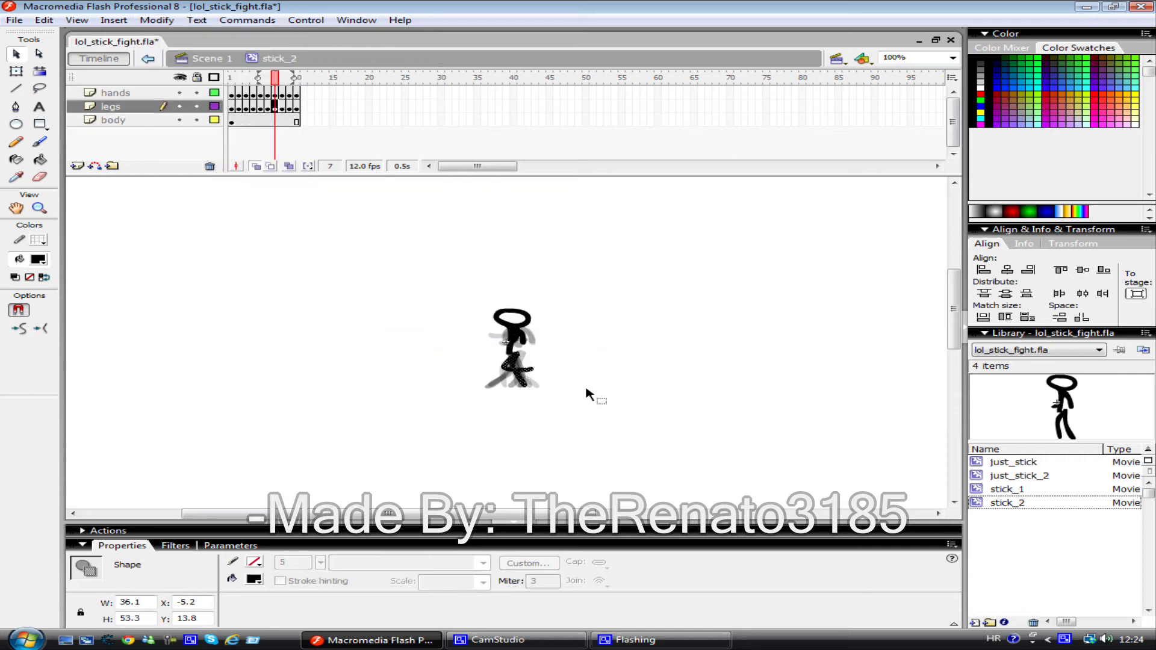
pyautogui.click(522, 340)
pyautogui.click(275, 94)
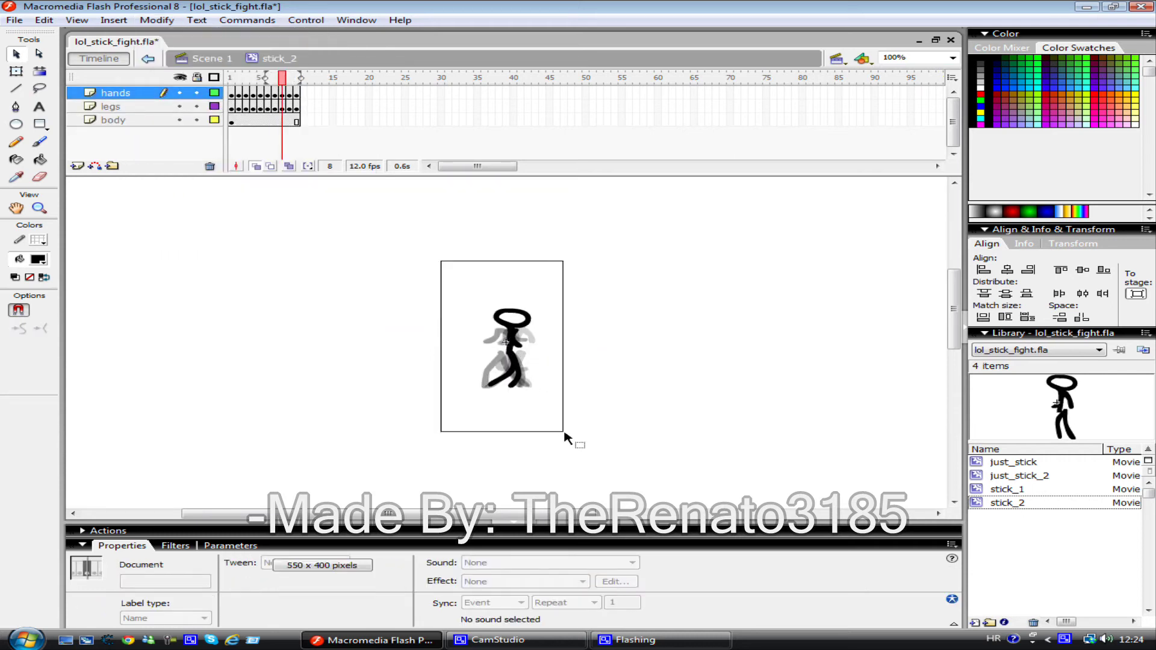
pyautogui.click(508, 346)
pyautogui.click(156, 20)
pyautogui.click(472, 333)
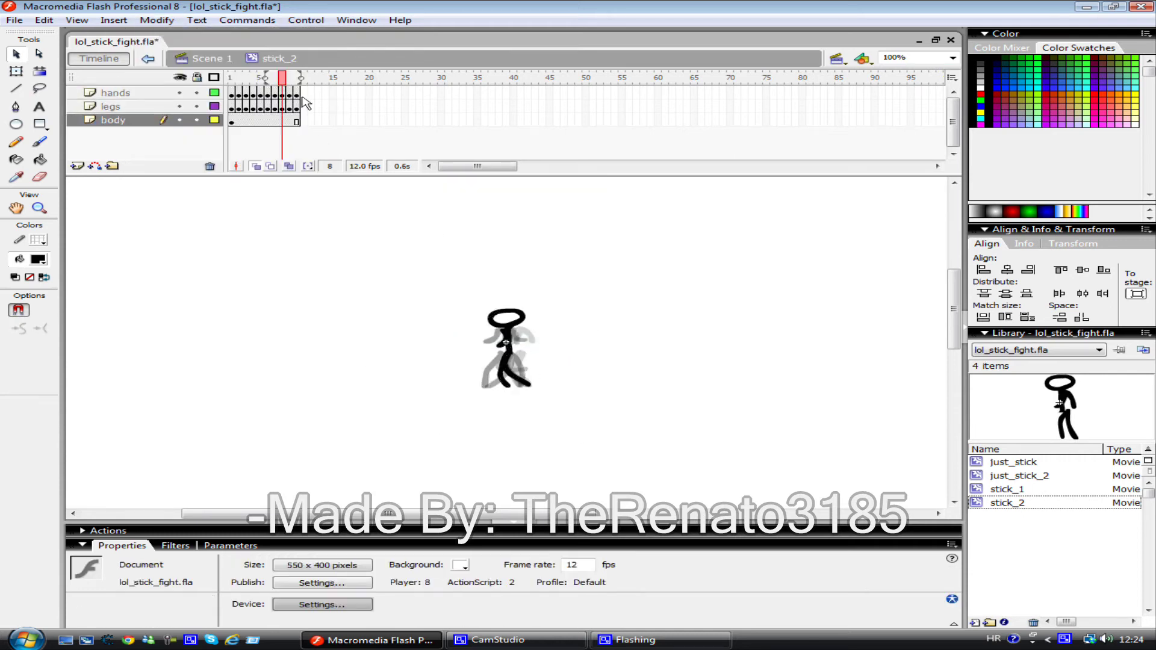
# - Mirror the frame 10 figure horizontally on the body layer
pyautogui.click(268, 93)
pyautogui.click(519, 332)
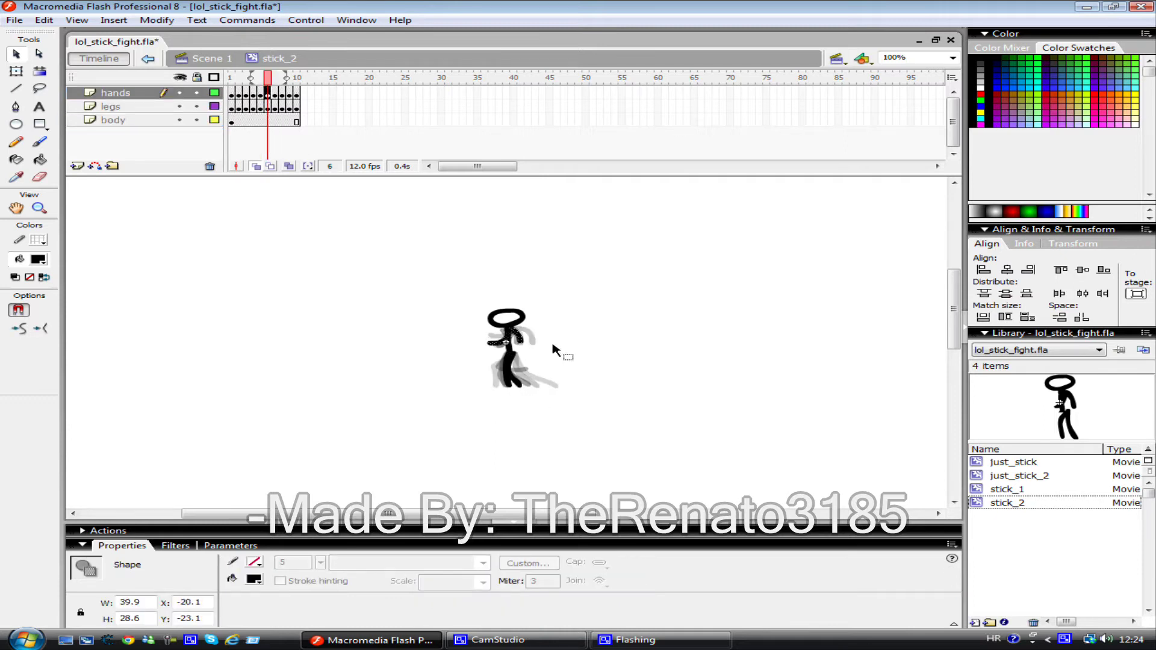
pyautogui.click(261, 78)
pyautogui.click(297, 120)
pyautogui.click(506, 349)
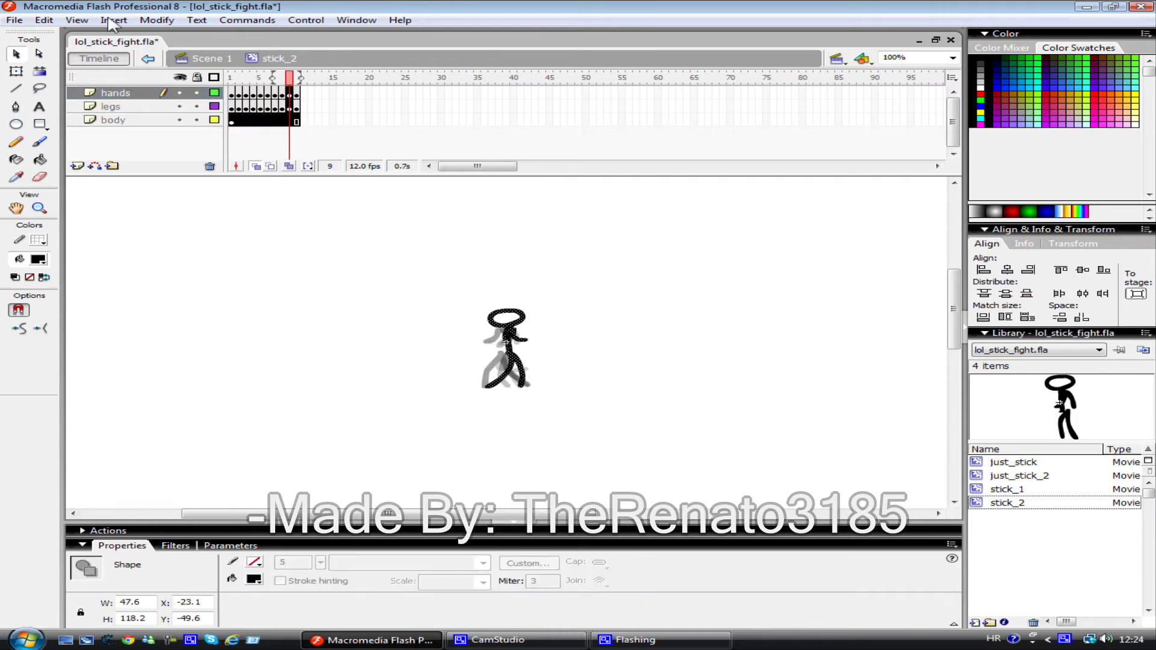
pyautogui.click(156, 20)
pyautogui.click(446, 335)
pyautogui.click(353, 224)
pyautogui.click(296, 120)
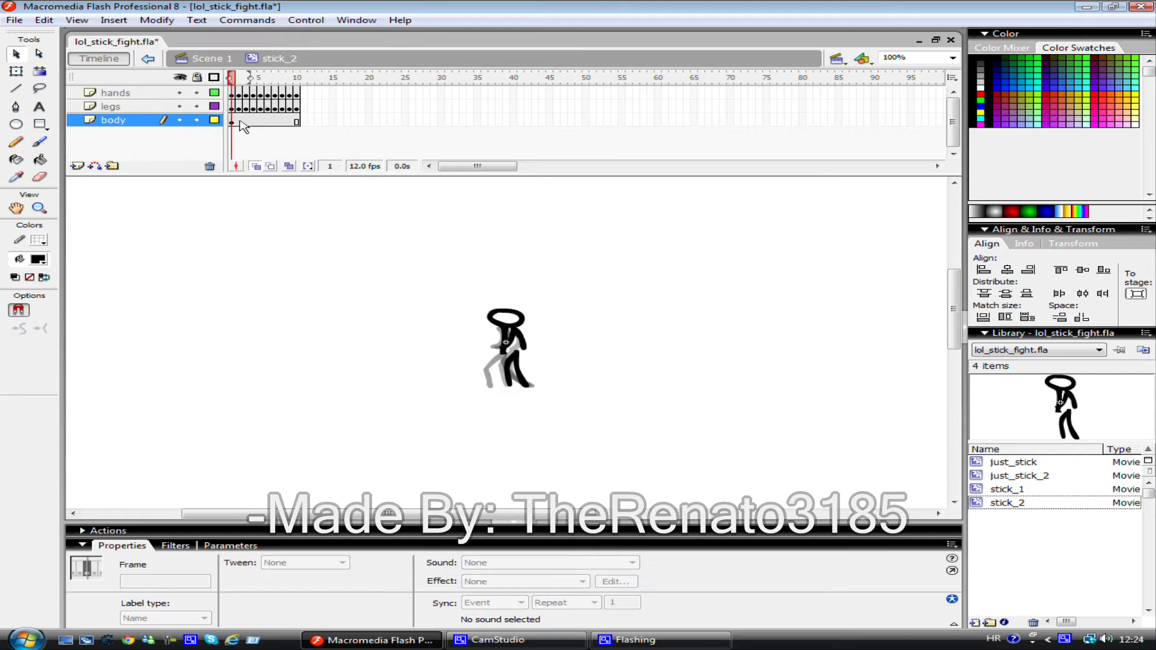
# - Step through frames 2 to 4 checking the leg and hand strokes
pyautogui.click(513, 368)
pyautogui.press('.')
pyautogui.click(513, 368)
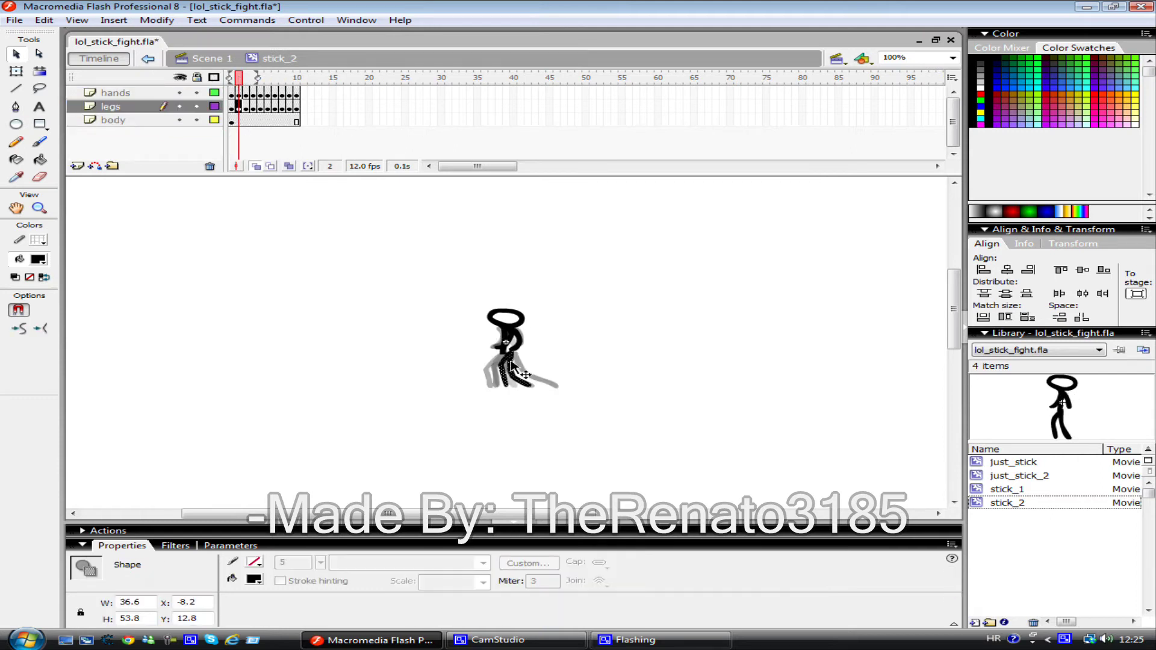
pyautogui.click(519, 346)
pyautogui.click(322, 232)
pyautogui.click(239, 78)
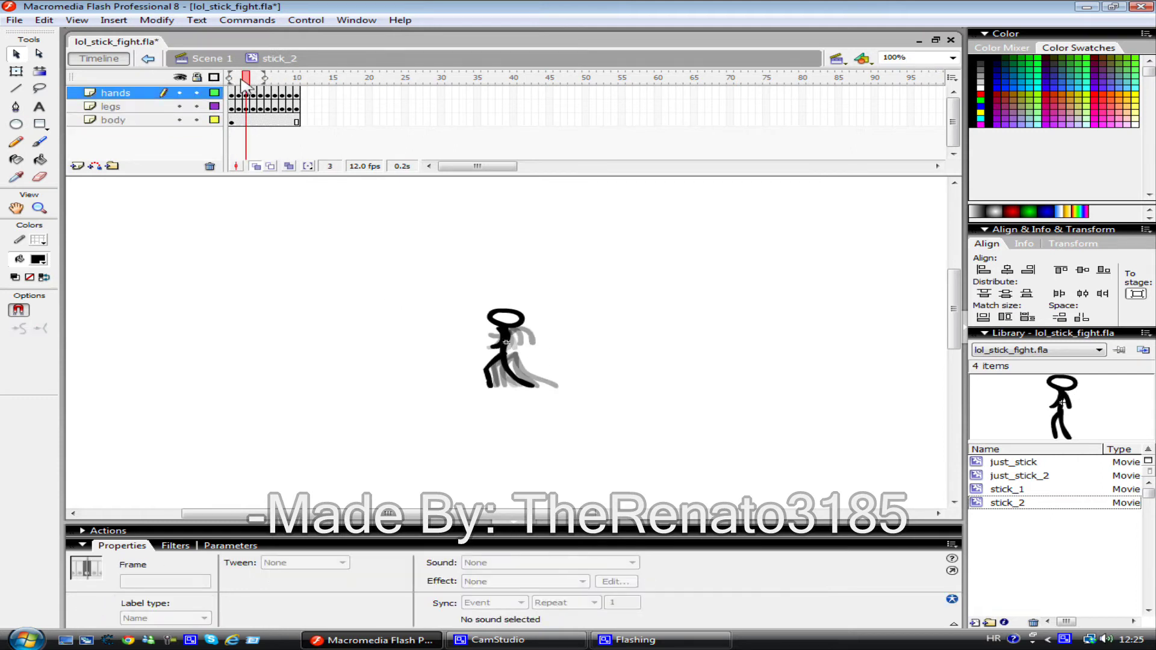
pyautogui.click(509, 361)
# - Reposition the hand stroke beside the figure in frame 5
pyautogui.press('.')
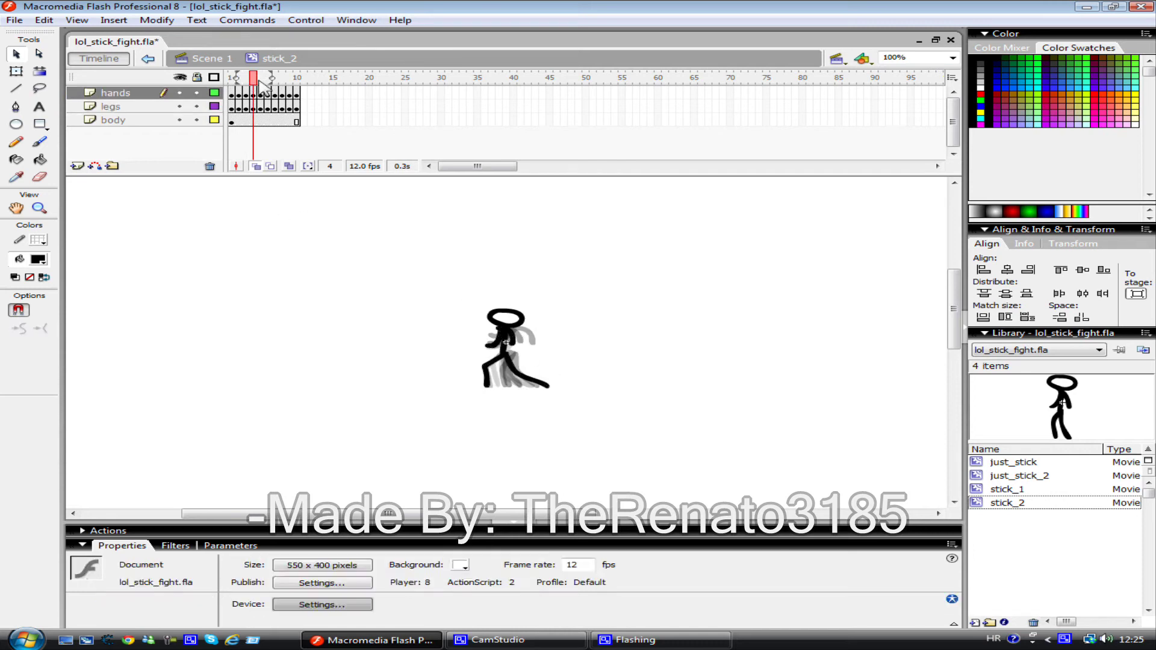
pyautogui.moveTo(516, 361); pyautogui.dragTo(509, 368)
pyautogui.click(578, 361)
pyautogui.click(533, 342)
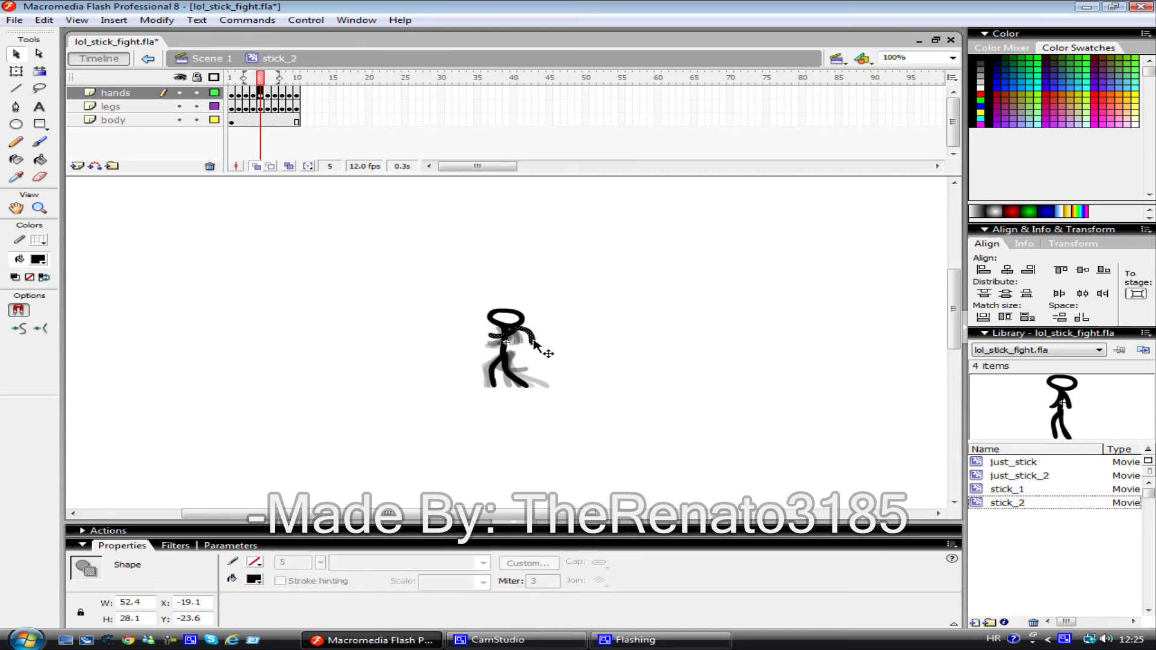
pyautogui.click(575, 352)
pyautogui.click(533, 342)
# - Check the leg strokes in frames 6 and 7, then return to Scene 1
pyautogui.press('.')
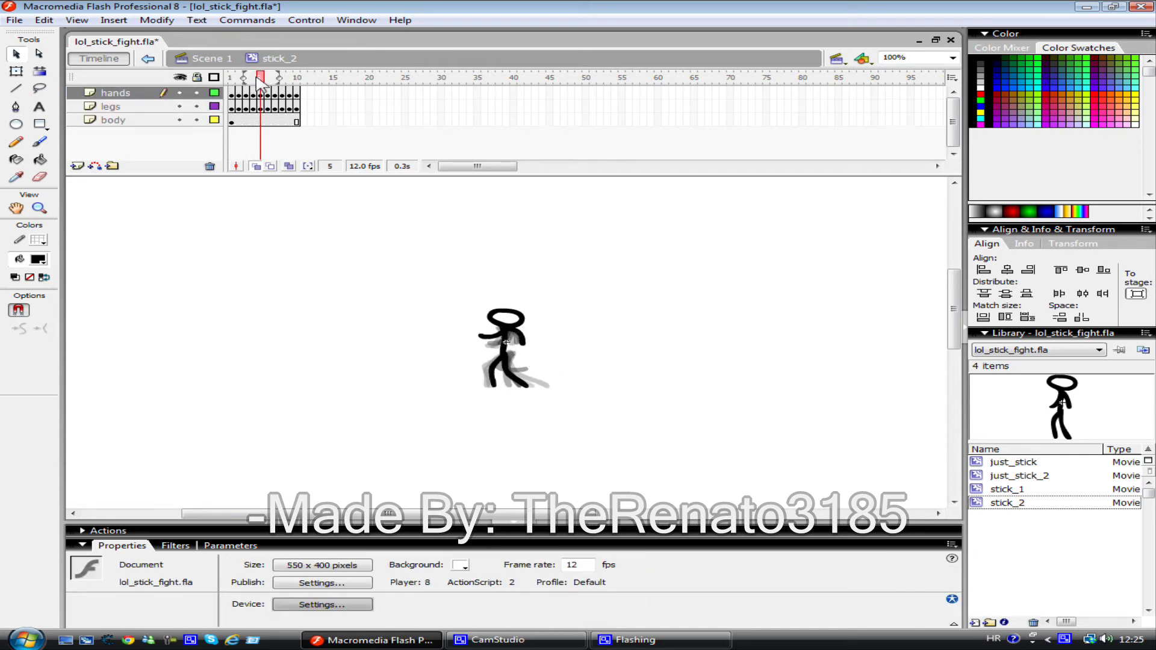
pyautogui.click(506, 364)
pyautogui.press('.')
pyautogui.click(502, 363)
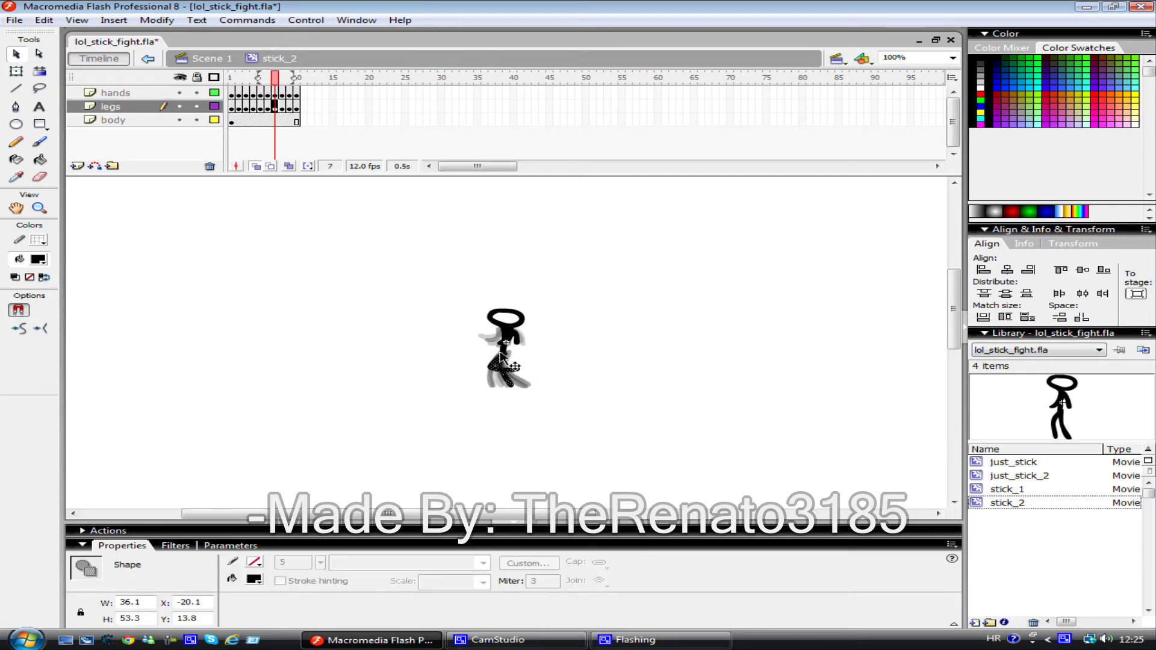
pyautogui.click(502, 355)
pyautogui.click(290, 78)
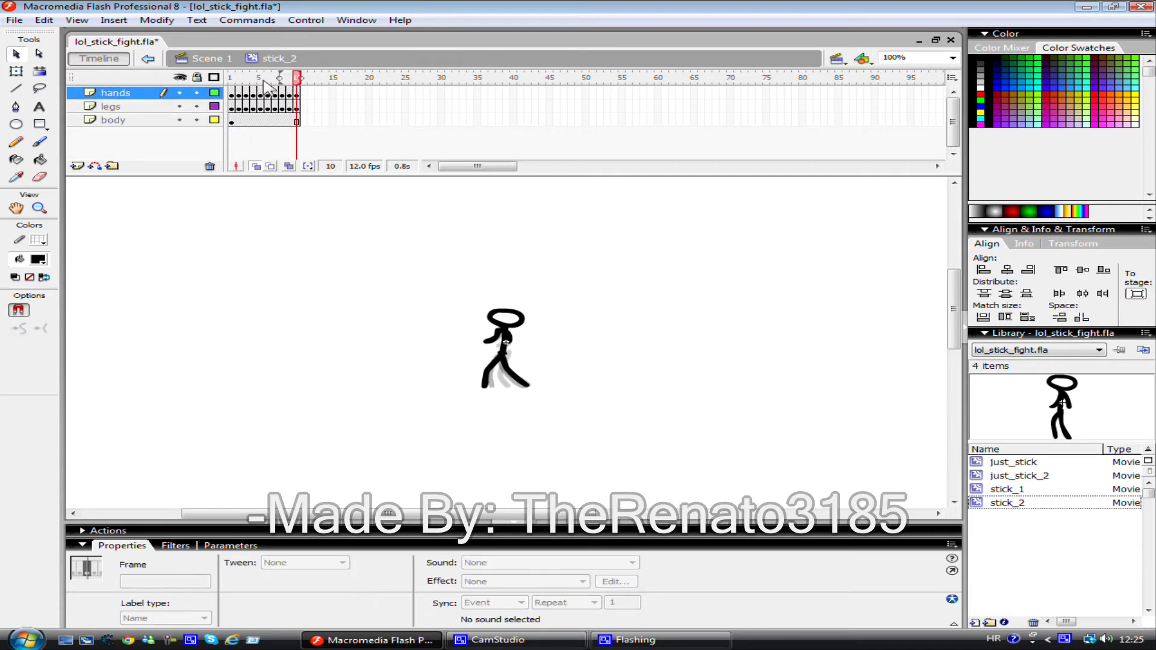
pyautogui.doubleClick(629, 183)
# - Keyframe the right stick figure at frame 25 mid-stage and motion-tween its walk
pyautogui.click(828, 391)
pyautogui.click(404, 95)
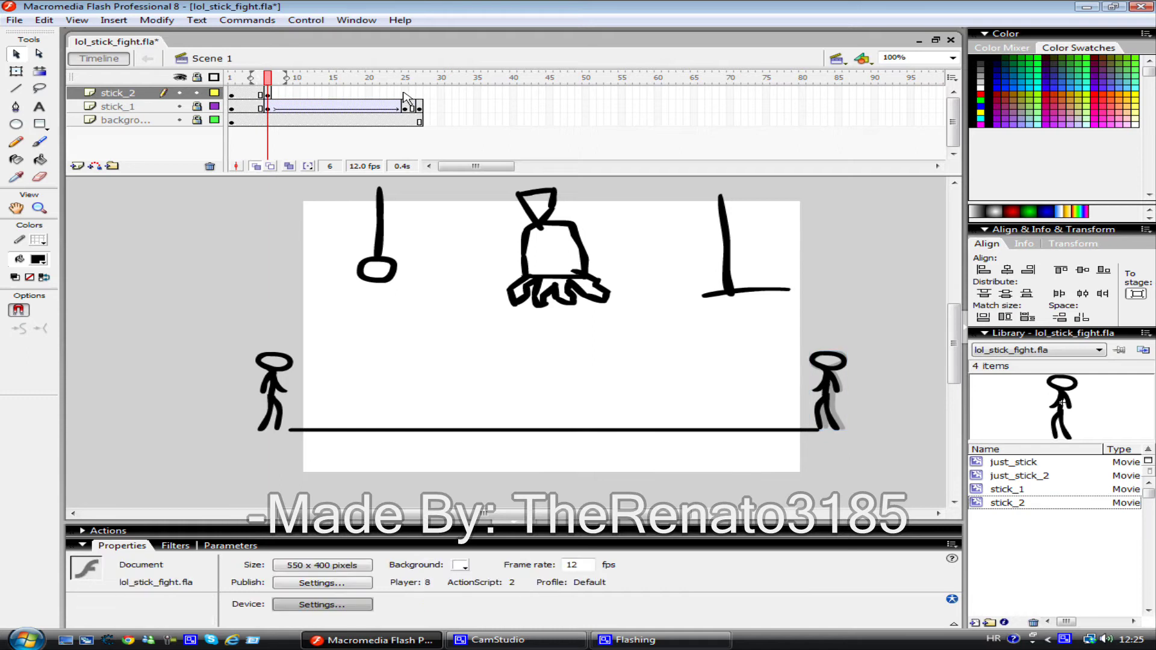
pyautogui.press('F6')
pyautogui.moveTo(599, 400); pyautogui.dragTo(655, 409)
pyautogui.rightClick(361, 95)
pyautogui.click(452, 98)
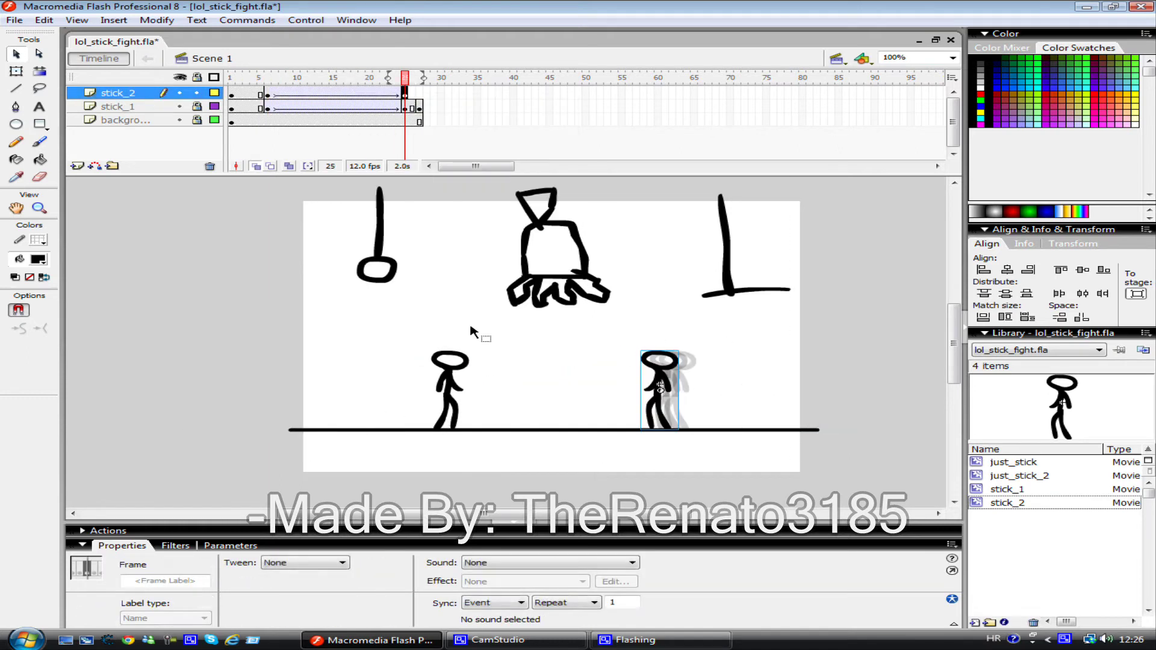
# - Test-play the animation and save the file
pyautogui.click(468, 266)
pyautogui.click(420, 108)
pyautogui.hotkey('ctrl', 'Return')
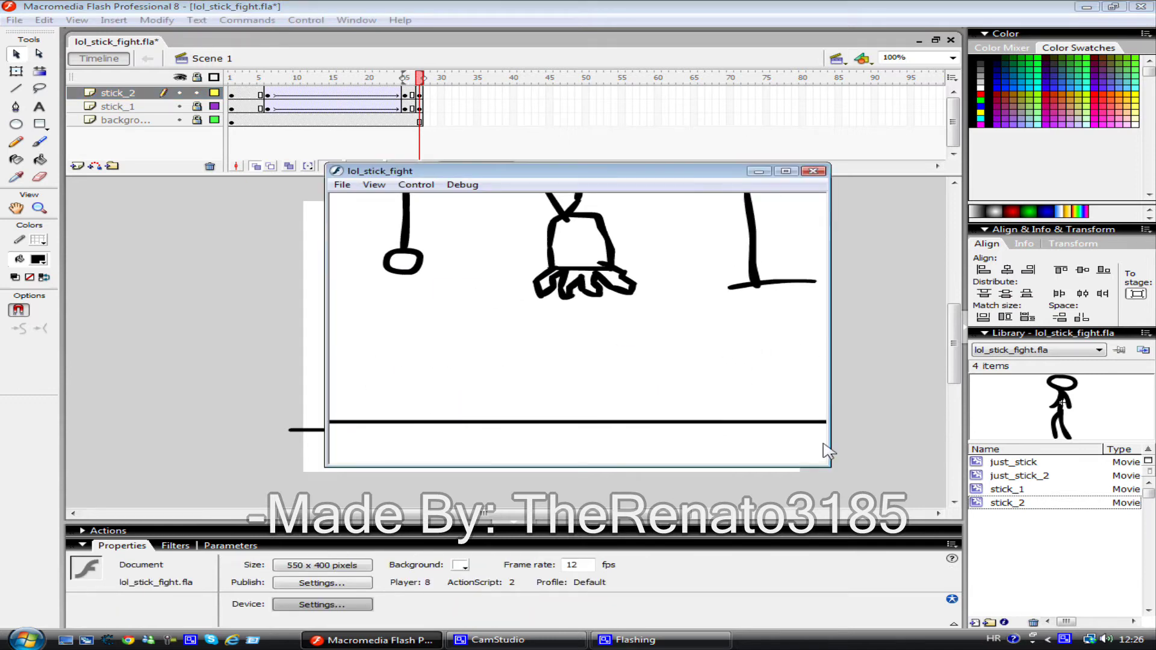
pyautogui.hotkey('ctrl', 'w')
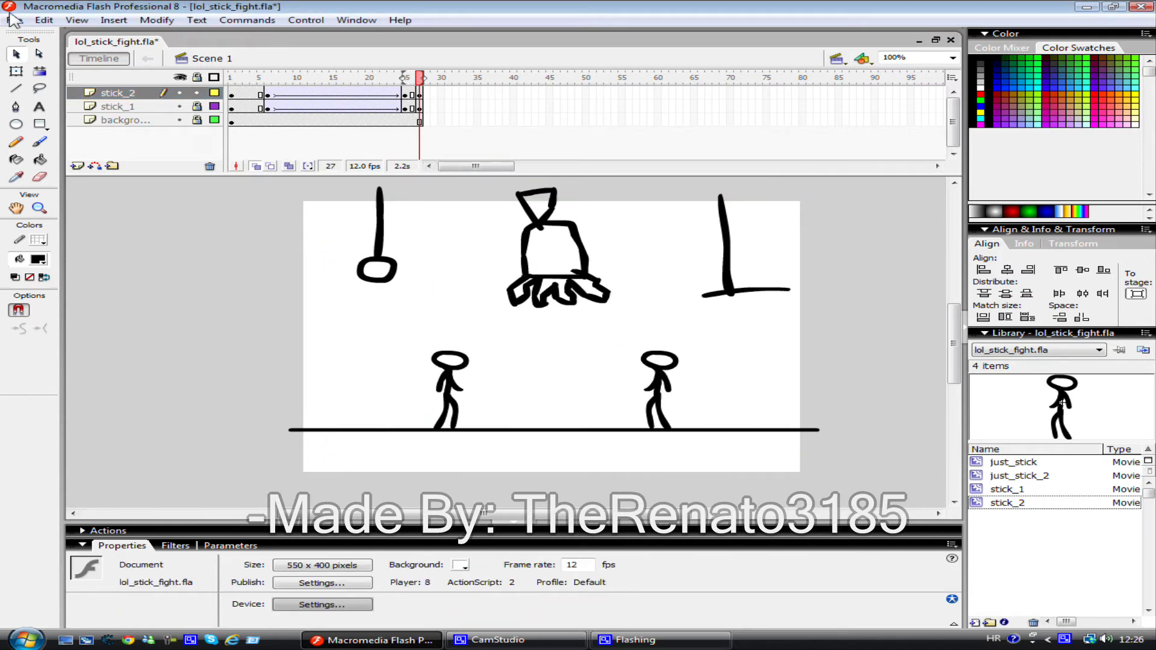
pyautogui.click(11, 20)
pyautogui.click(42, 135)
# - Extend the layers and swap the right figure at frame 31 for just_stick_2
pyautogui.press('F5')
pyautogui.press('F5')
pyautogui.press('F5')
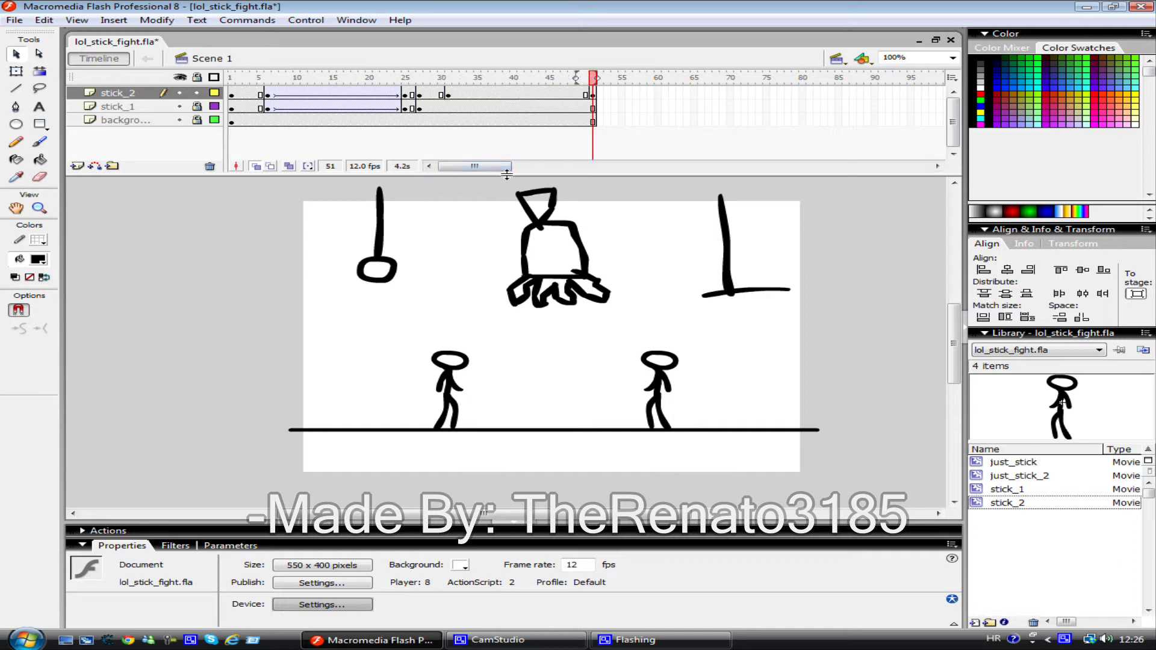
pyautogui.click(448, 94)
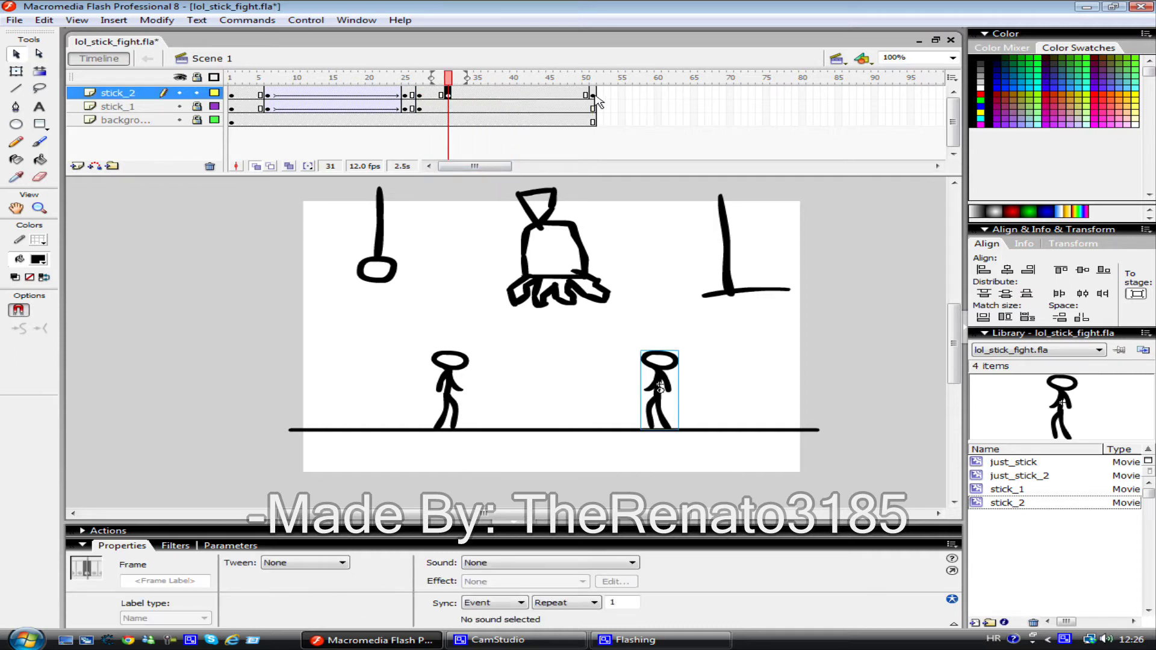
pyautogui.click(593, 102)
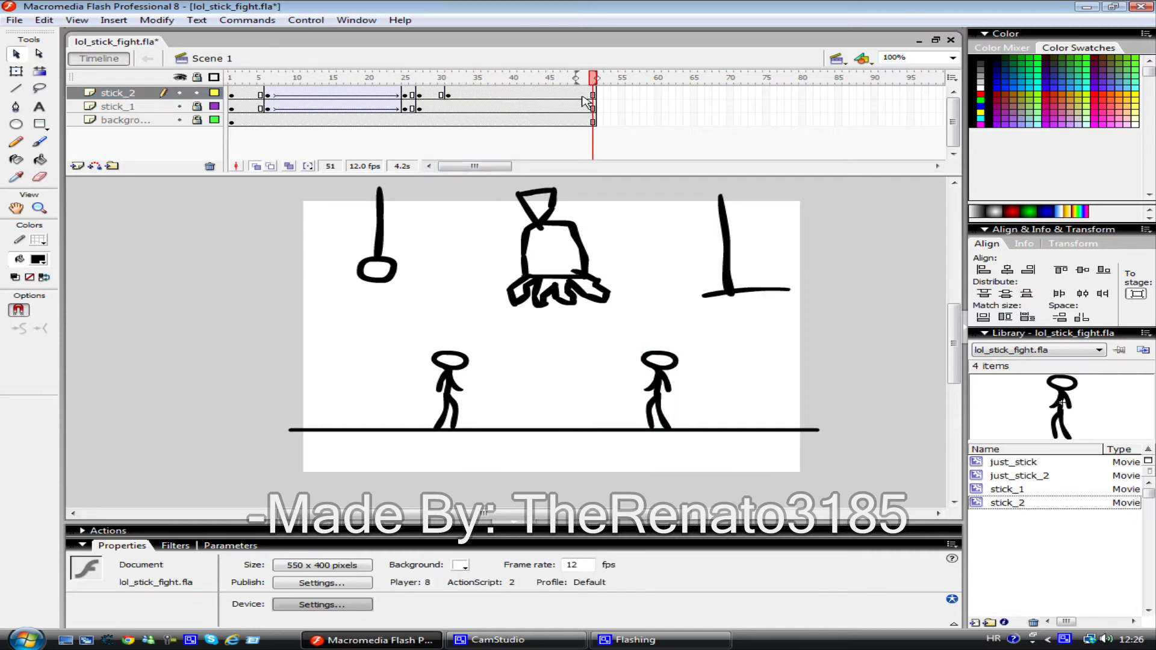
pyautogui.click(662, 398)
pyautogui.moveTo(1019, 476); pyautogui.dragTo(707, 414)
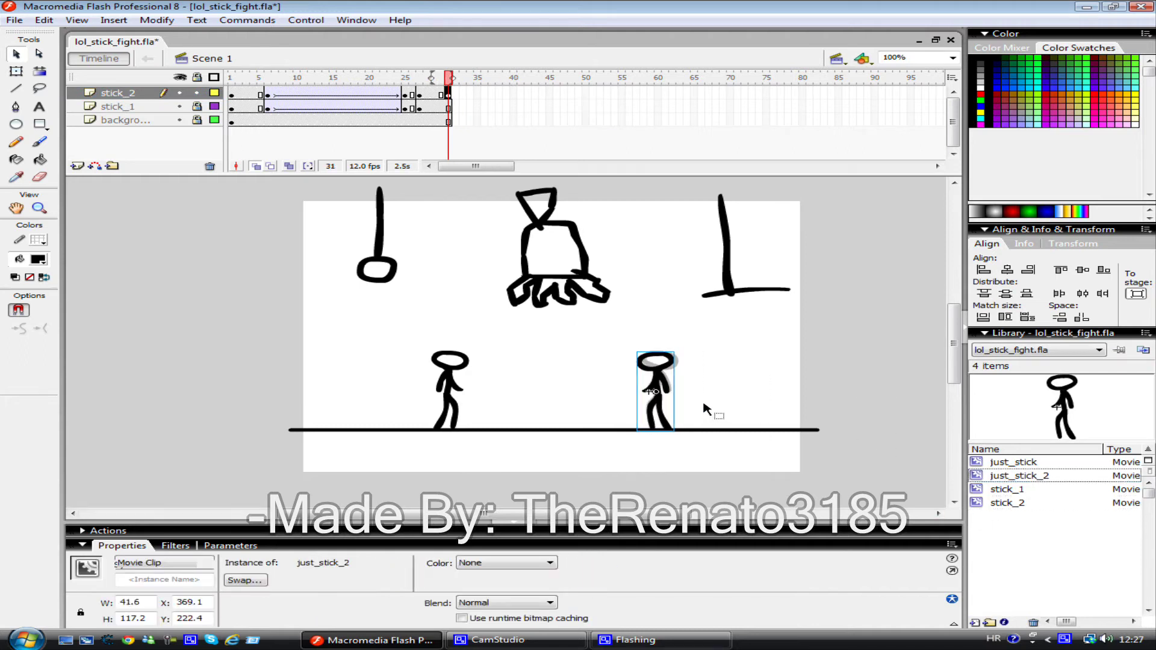
# - Inspect the stick_1 symbol in place, then return to Scene 1
pyautogui.click(490, 258)
pyautogui.click(179, 106)
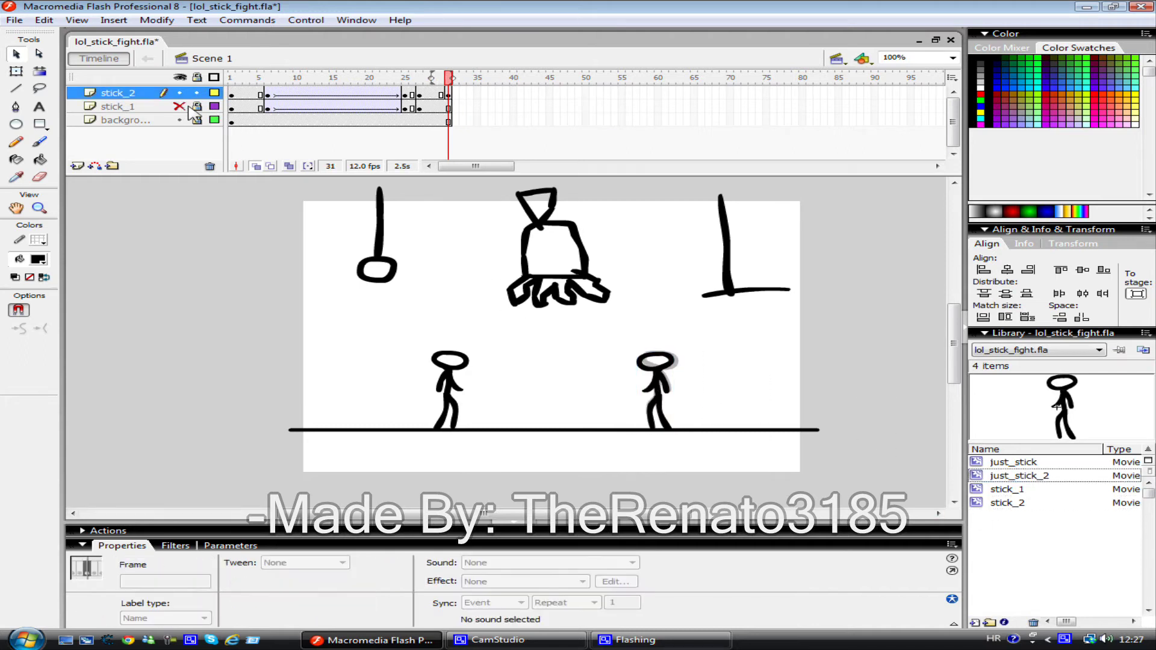
pyautogui.click(448, 108)
pyautogui.doubleClick(453, 369)
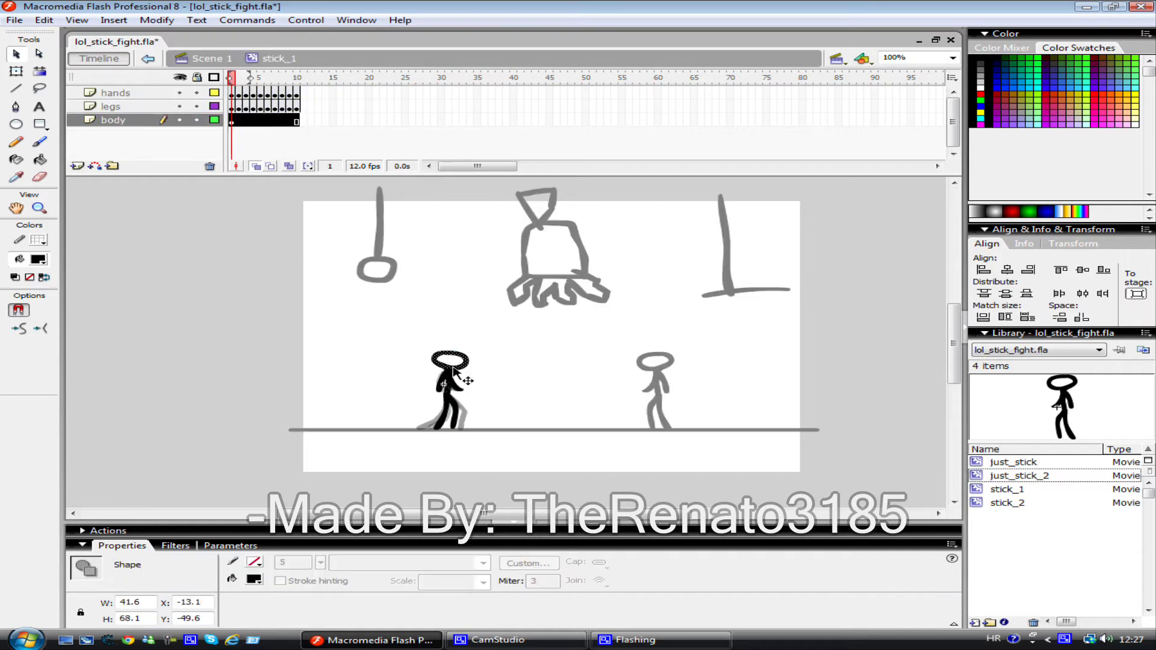
pyautogui.click(205, 59)
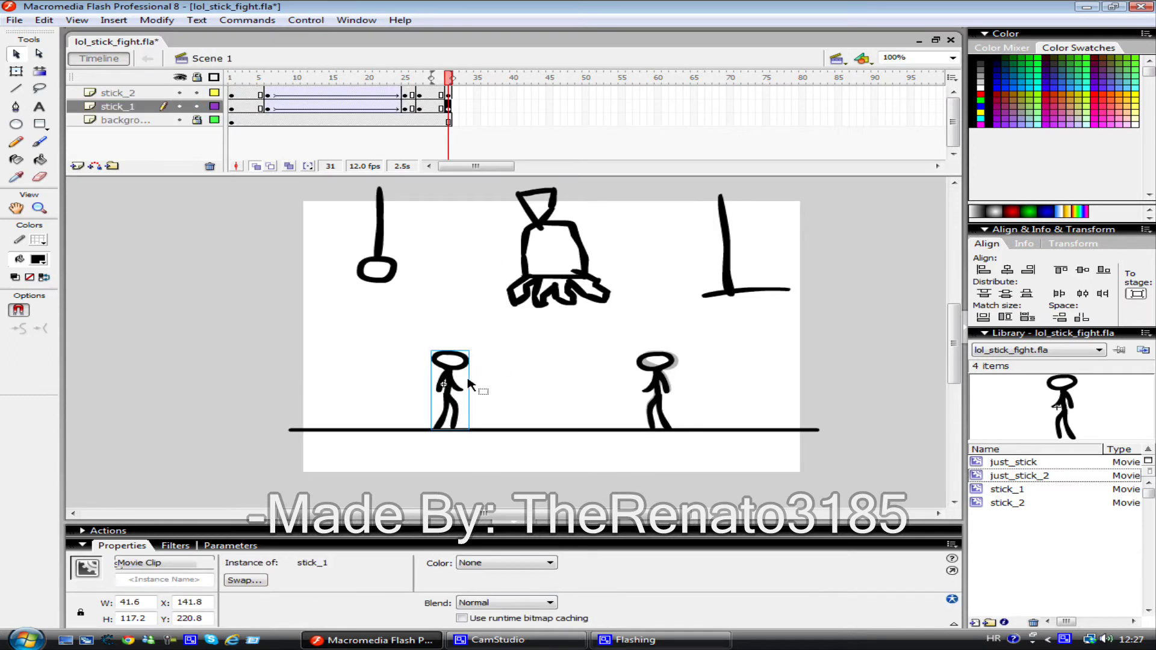
pyautogui.click(515, 401)
pyautogui.click(15, 20)
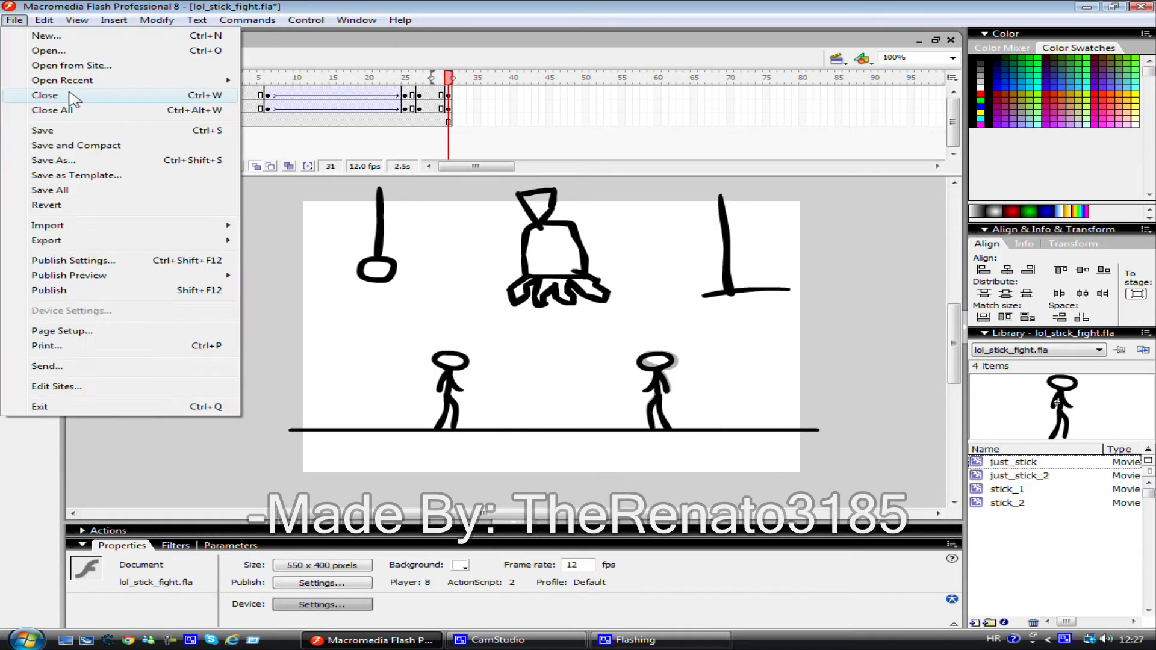
pyautogui.click(449, 94)
# - Add a Glow filter with blur 8 to the right stick figure at frame 50
pyautogui.click(523, 351)
pyautogui.press('Return')
pyautogui.click(654, 400)
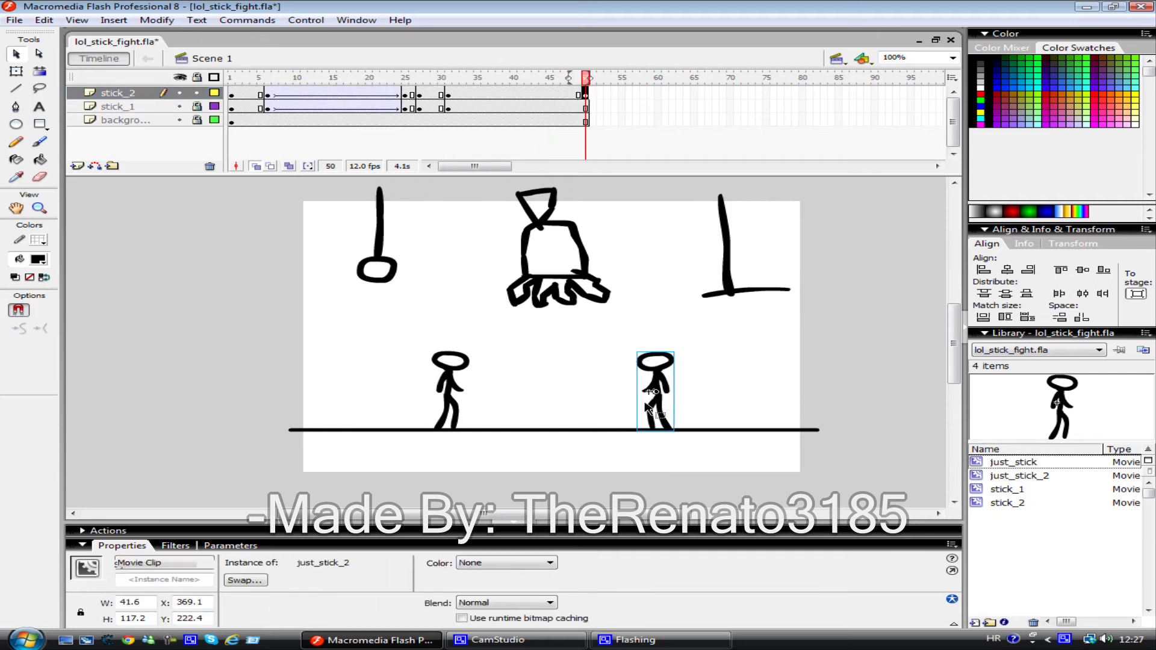
pyautogui.click(585, 93)
pyautogui.click(167, 546)
pyautogui.click(81, 558)
pyautogui.click(115, 506)
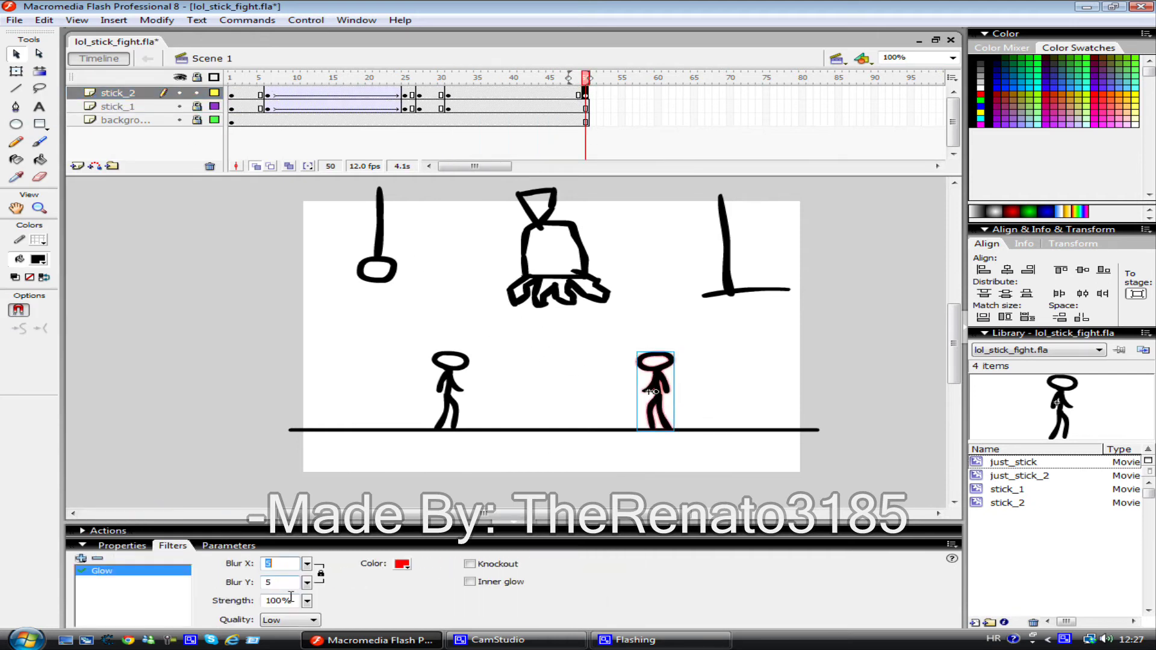
pyautogui.moveTo(307, 563)
pyautogui.mouseDown()
pyautogui.moveTo(324, 543)
pyautogui.moveTo(306, 567)
pyautogui.moveTo(310, 592)
pyautogui.mouseUp()
pyautogui.click(311, 590)
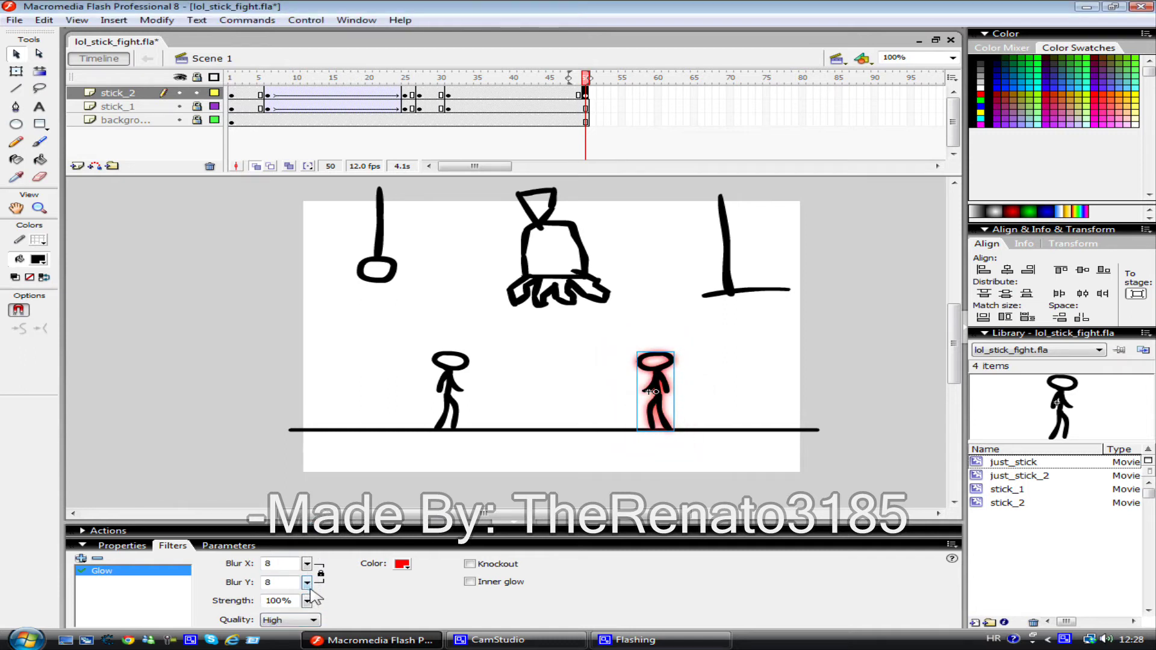
# - Test-play the animation with the glowing right stick figure
pyautogui.click(479, 263)
pyautogui.click(508, 94)
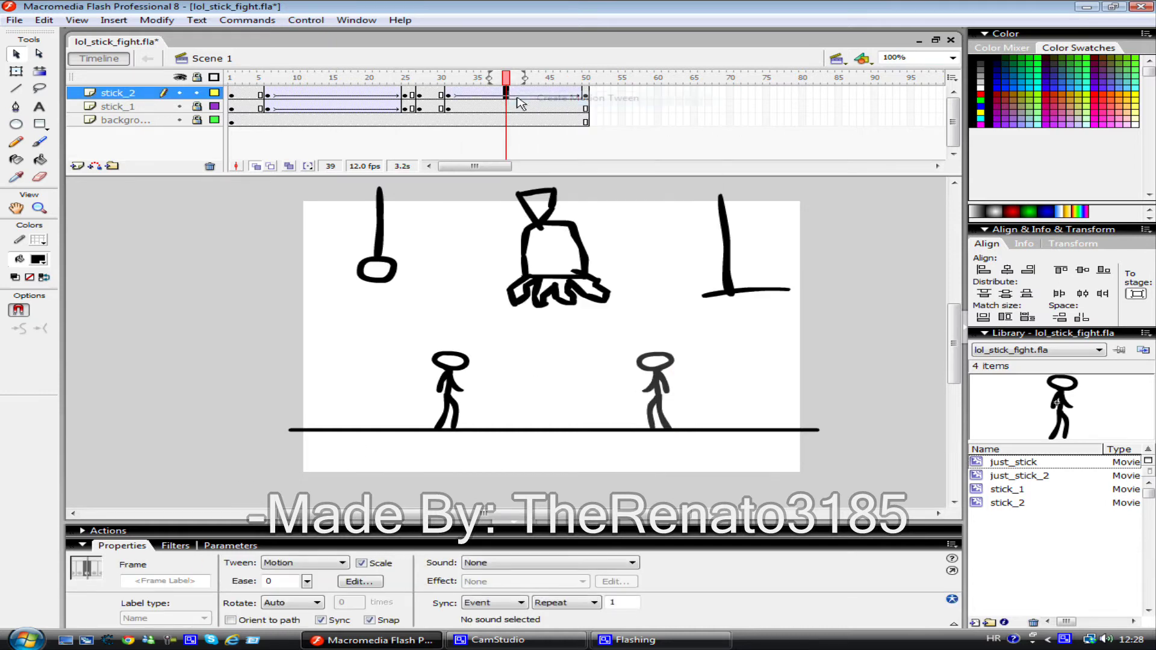
pyautogui.click(587, 87)
pyautogui.hotkey('ctrl', 'Return')
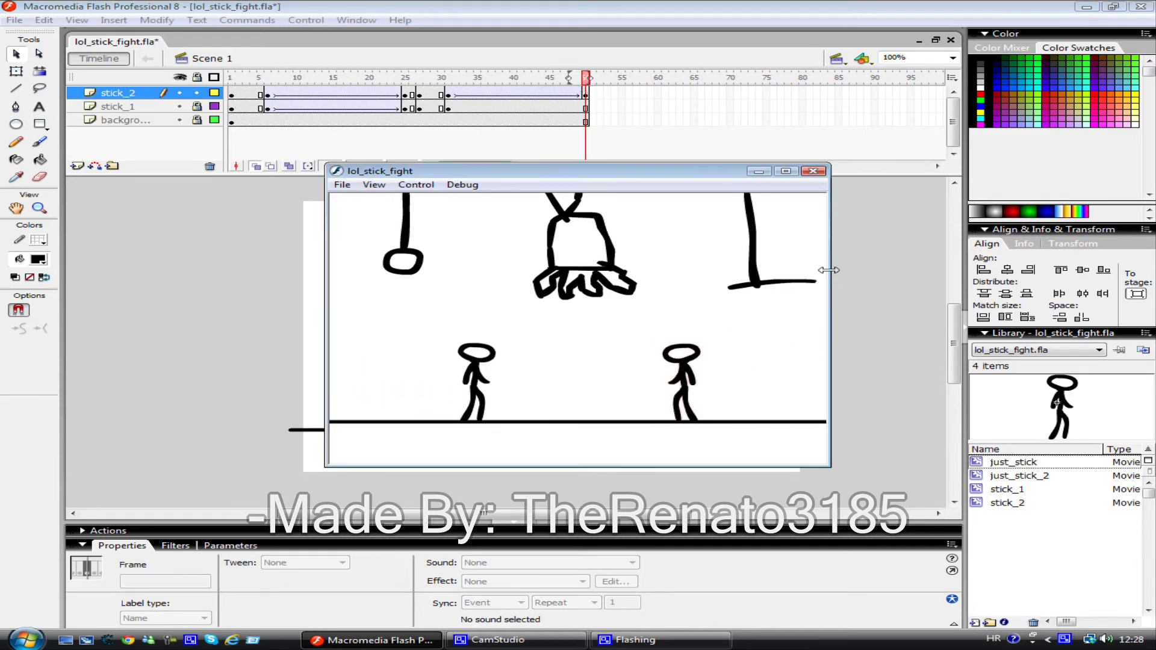
pyautogui.hotkey('ctrl', 'w')
# - Give the left stick figure a blue Glow filter at frame 50 and test the animation
pyautogui.click(145, 108)
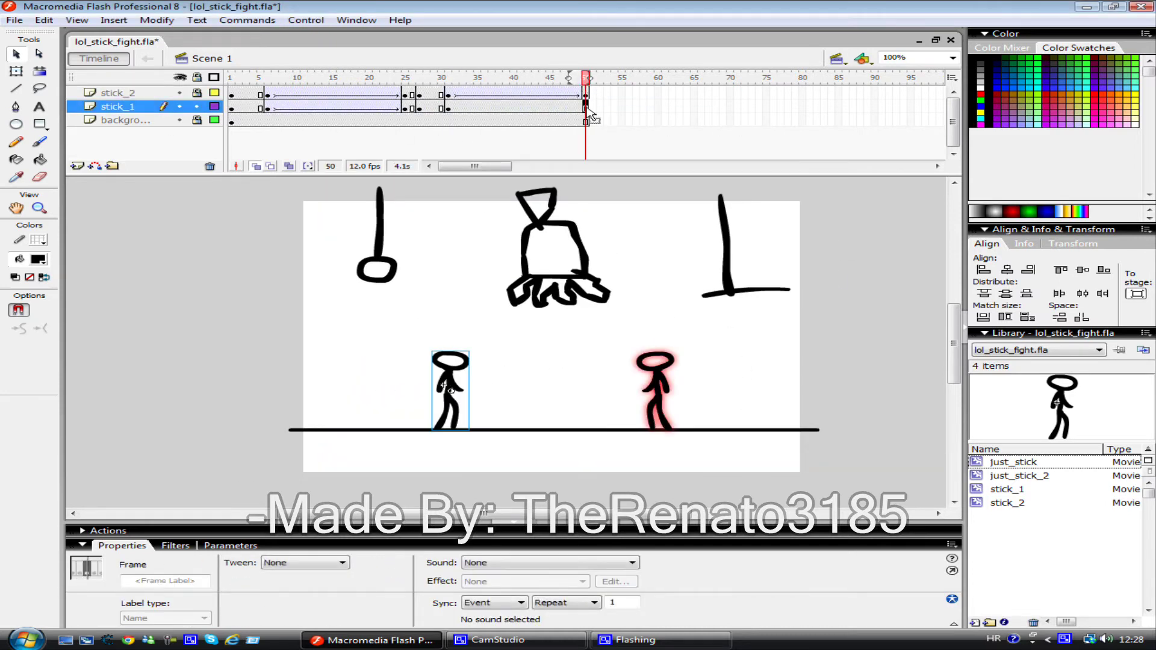
pyautogui.click(174, 546)
pyautogui.click(80, 558)
pyautogui.click(130, 505)
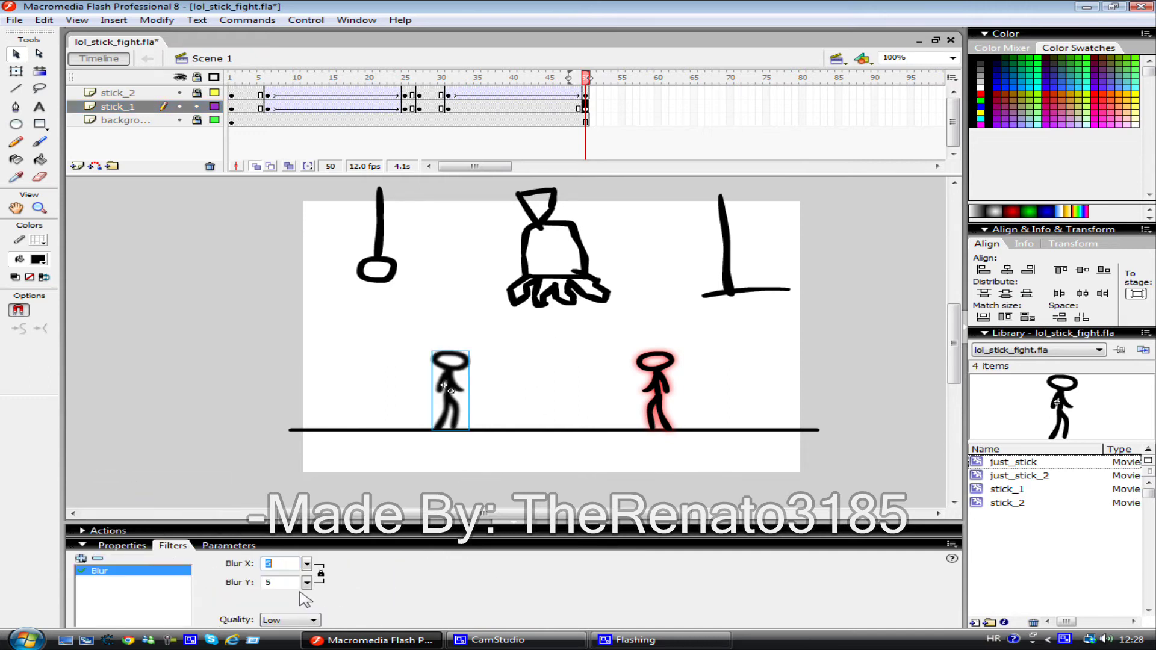
pyautogui.click(97, 558)
pyautogui.click(81, 558)
pyautogui.click(129, 519)
pyautogui.click(402, 563)
pyautogui.click(403, 520)
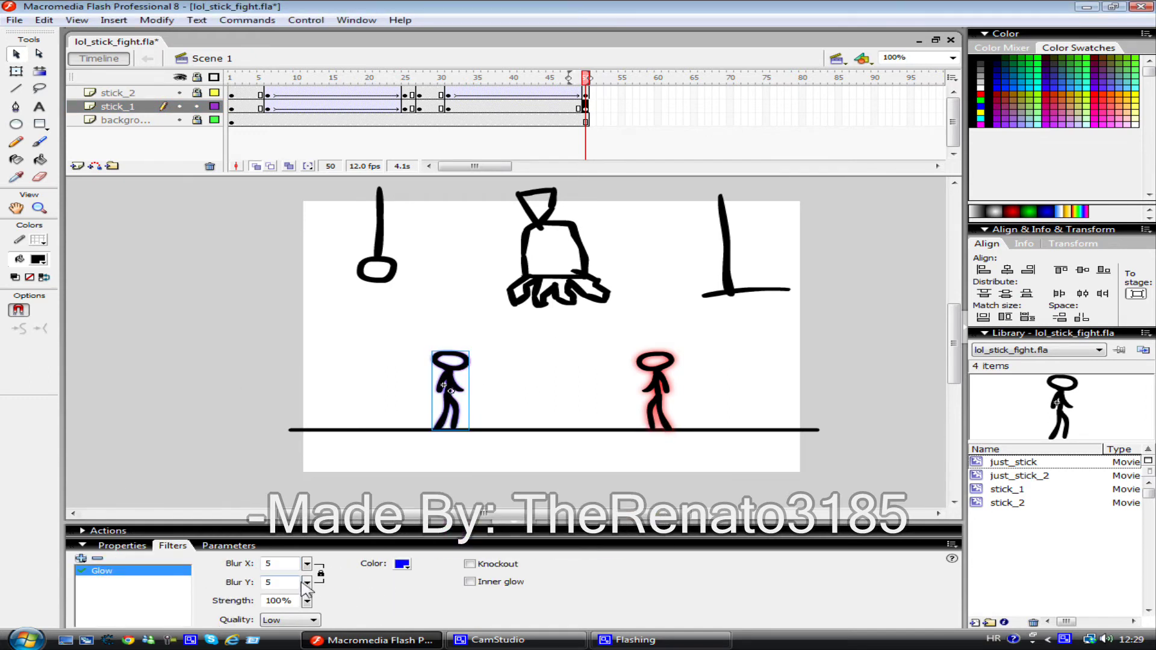
pyautogui.click(573, 444)
pyautogui.hotkey('ctrl', 'Return')
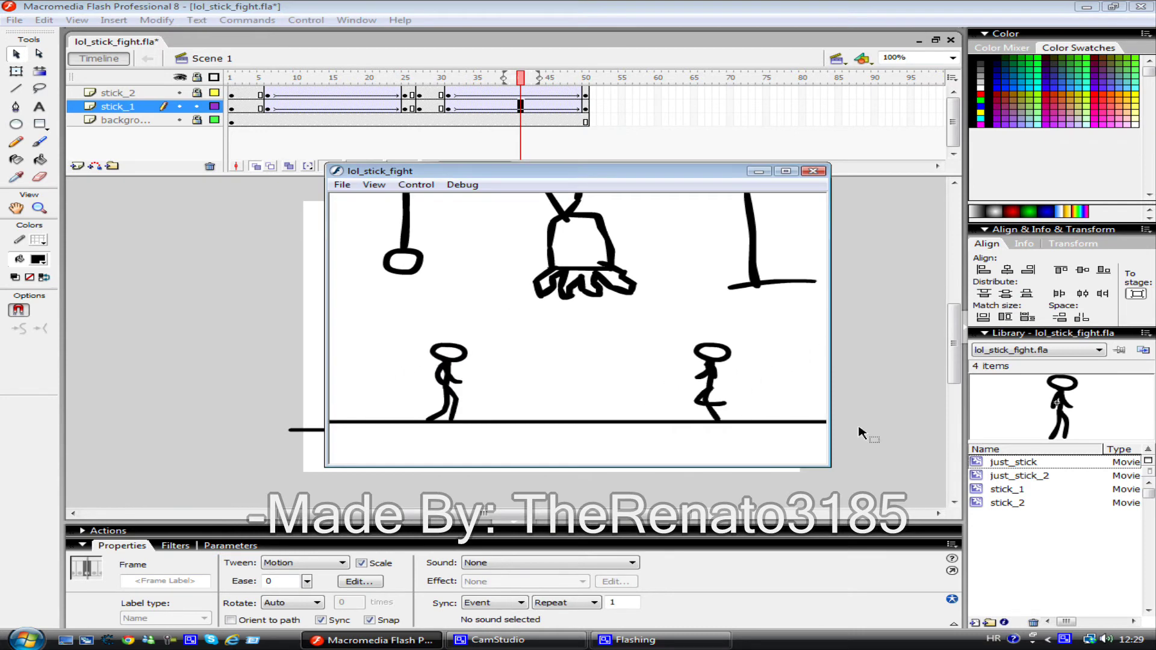
pyautogui.click(812, 171)
# - Select the background drawings on the final frame and start converting them to a symbol
pyautogui.click(572, 77)
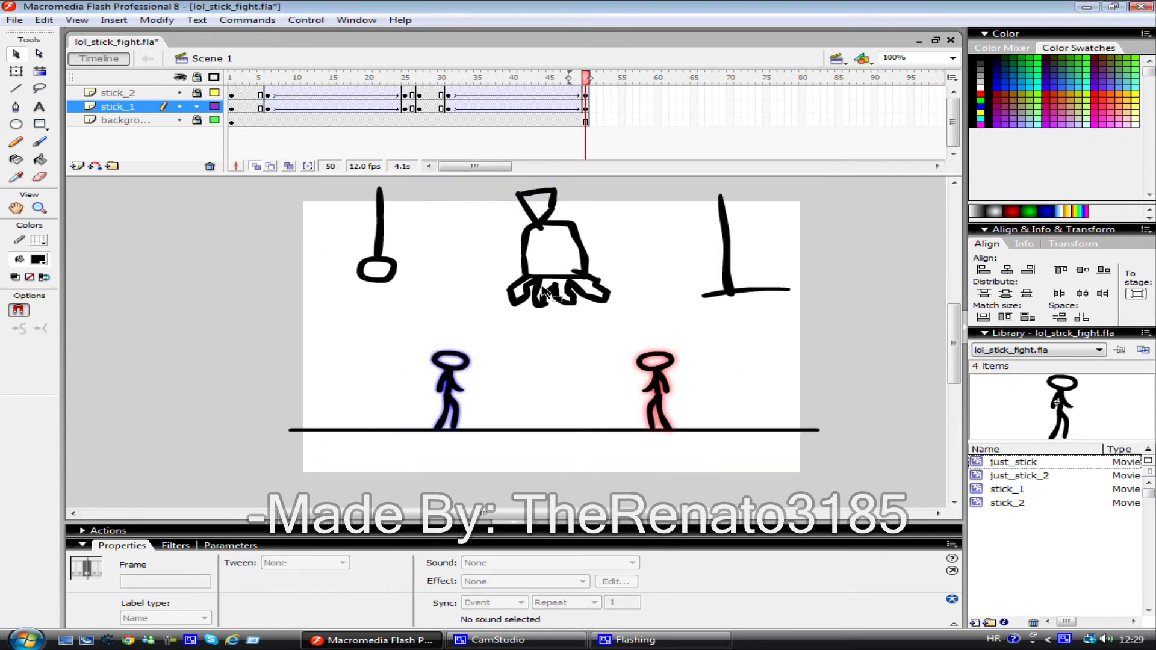
pyautogui.click(124, 120)
pyautogui.rightClick(400, 227)
pyautogui.click(452, 444)
pyautogui.write('background_0')
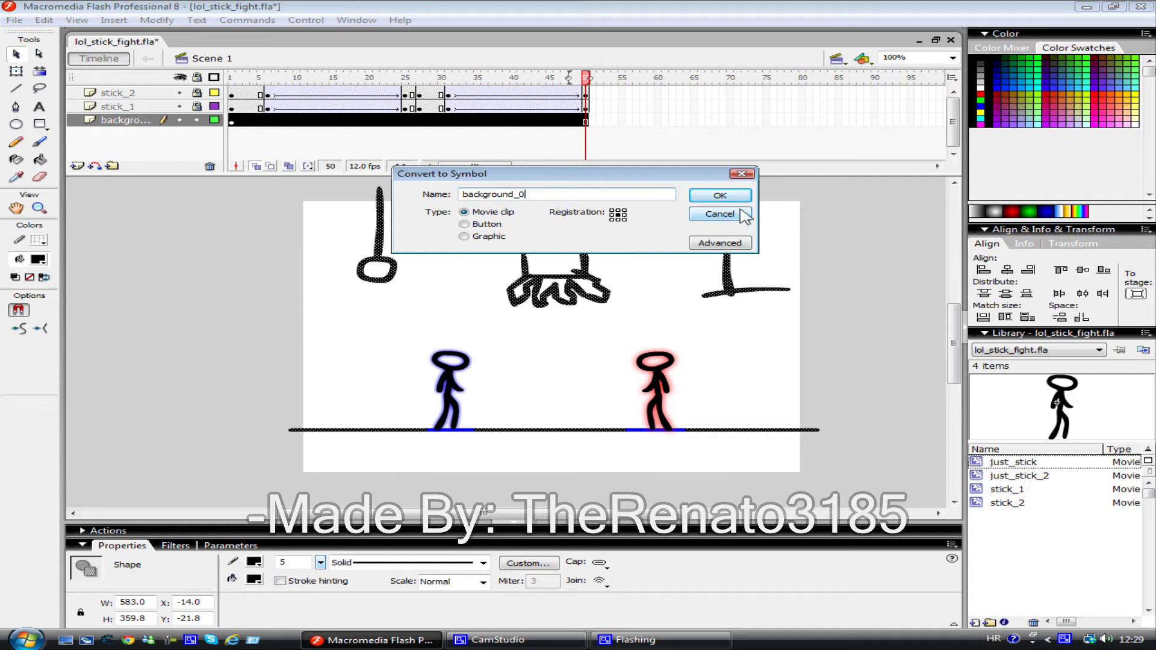
# - Confirm the background_0 movie clip and add a keyframe at frame 50 on the background layer
pyautogui.press('Return')
pyautogui.click(264, 231)
pyautogui.click(439, 77)
pyautogui.click(587, 78)
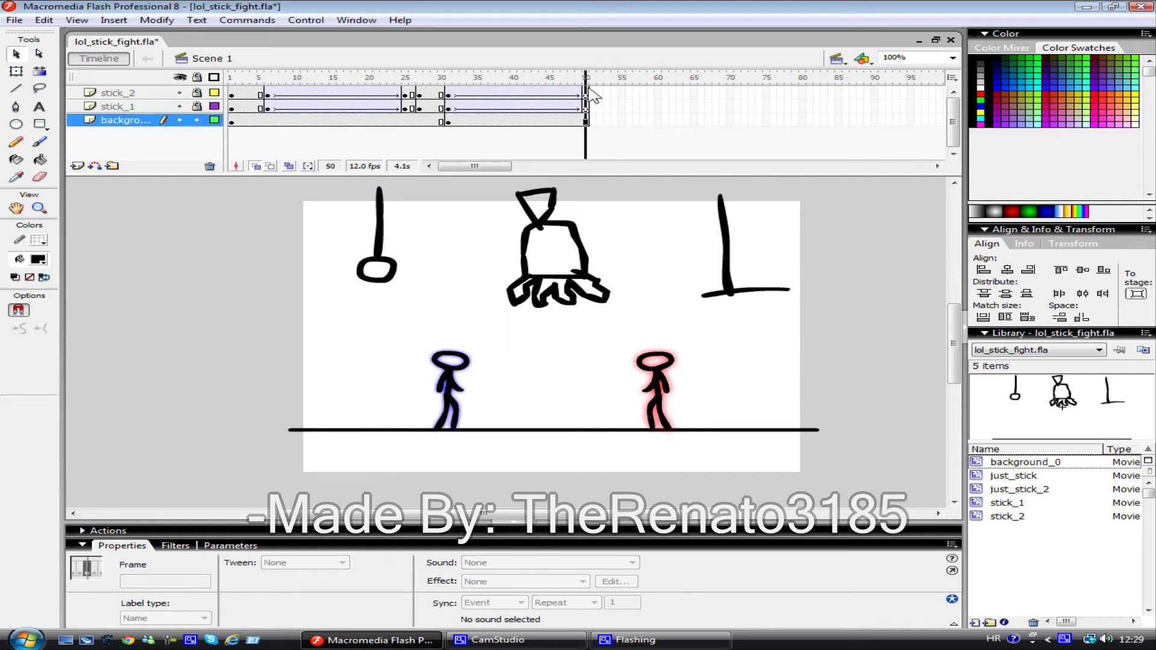
pyautogui.press('F6')
# - Add a strong Blur filter to the background symbol at frame 50
pyautogui.click(173, 545)
pyautogui.click(508, 382)
pyautogui.click(80, 558)
pyautogui.click(109, 400)
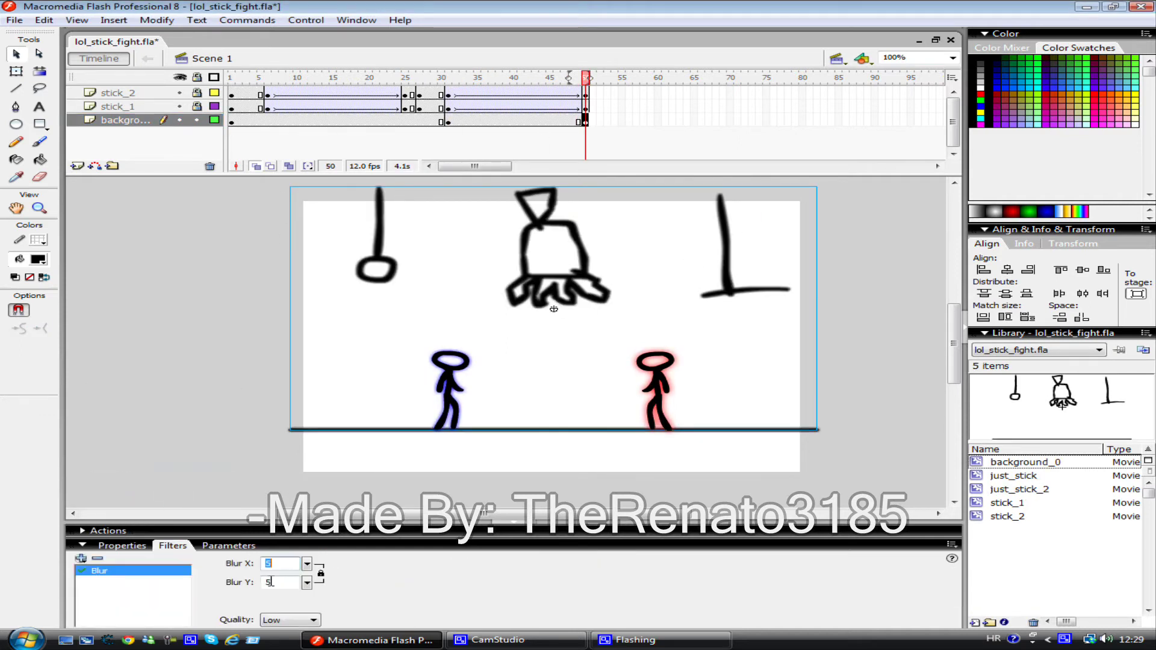
pyautogui.moveTo(306, 564); pyautogui.dragTo(308, 560)
pyautogui.click(236, 442)
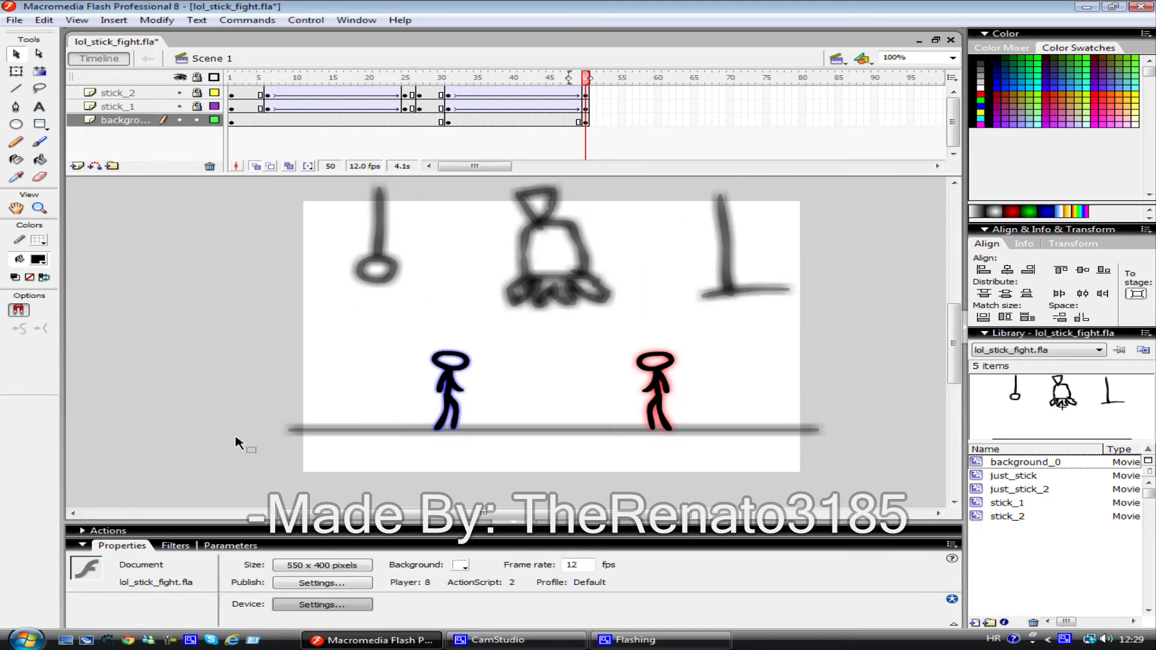
# - Motion-tween the background up to frame 50 and test the blur animation
pyautogui.click(513, 119)
pyautogui.rightClick(513, 120)
pyautogui.click(554, 127)
pyautogui.hotkey('ctrl', 'Return')
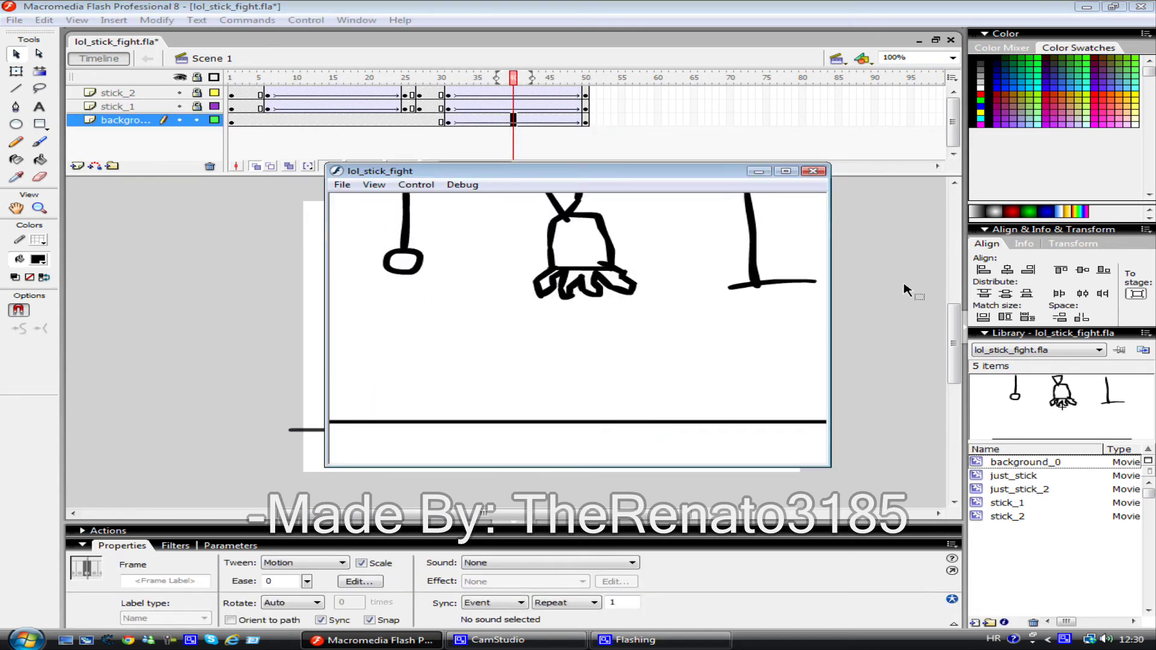
pyautogui.click(813, 171)
pyautogui.click(585, 77)
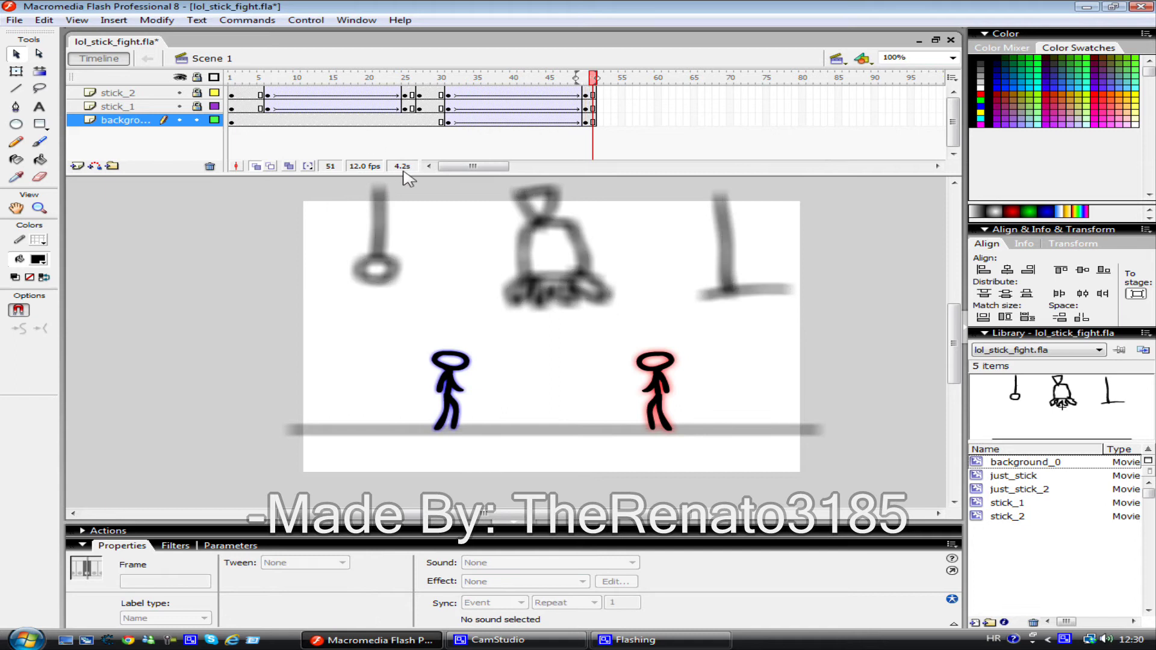
# - Test the extended animation, then remove frames 51–75 from all layers
pyautogui.press('F5')
pyautogui.hotkey('ctrl', 'Return')
pyautogui.moveTo(773, 92)
pyautogui.mouseDown()
pyautogui.moveTo(774, 121)
pyautogui.moveTo(722, 108)
pyautogui.moveTo(593, 114)
pyautogui.mouseUp()
pyautogui.click(813, 171)
pyautogui.rightClick(722, 108)
pyautogui.press('Escape')
pyautogui.rightClick(593, 114)
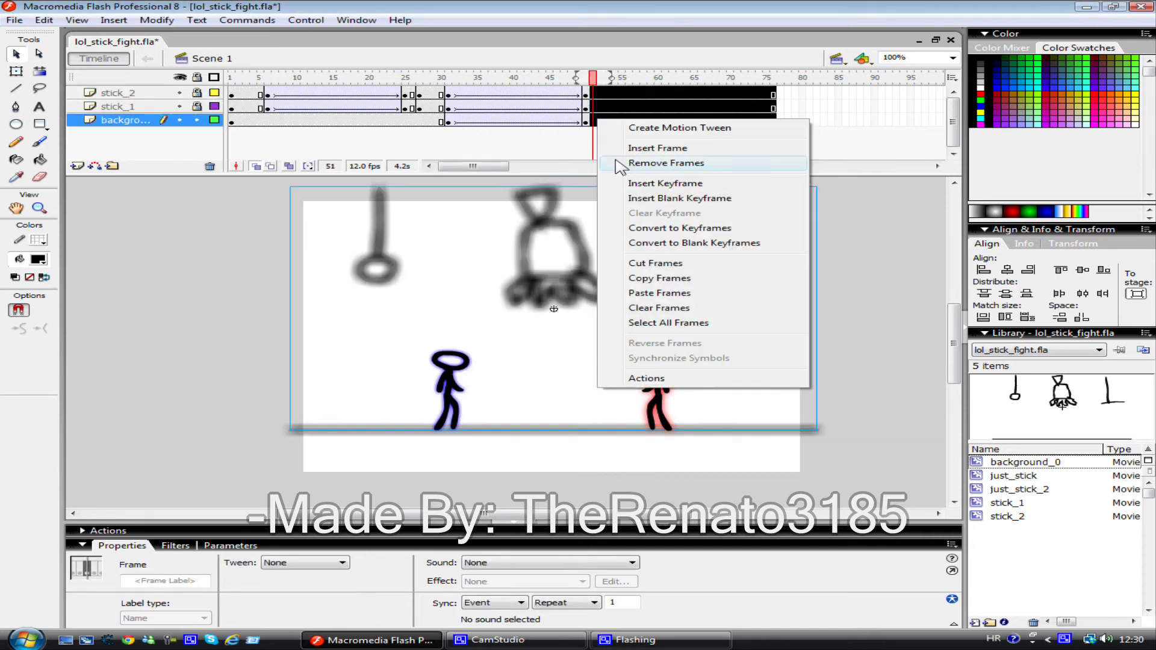
pyautogui.click(650, 162)
# - Save the file and extend all layers to frame 61, locking then unlocking the background
pyautogui.click(14, 20)
pyautogui.click(204, 133)
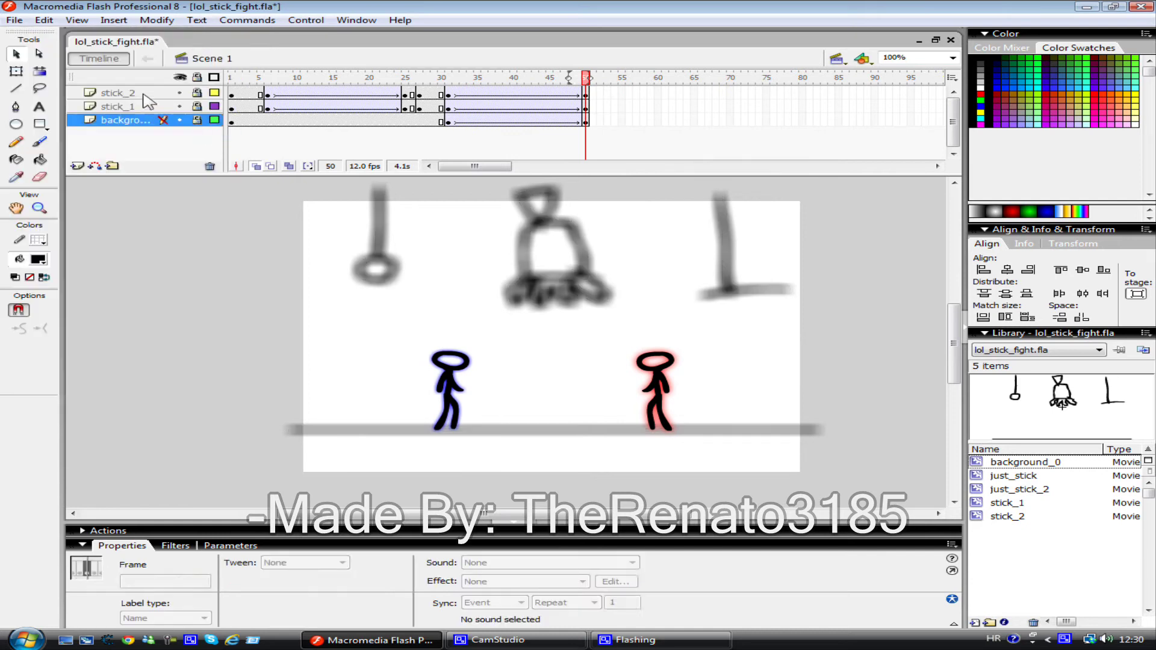
pyautogui.click(208, 235)
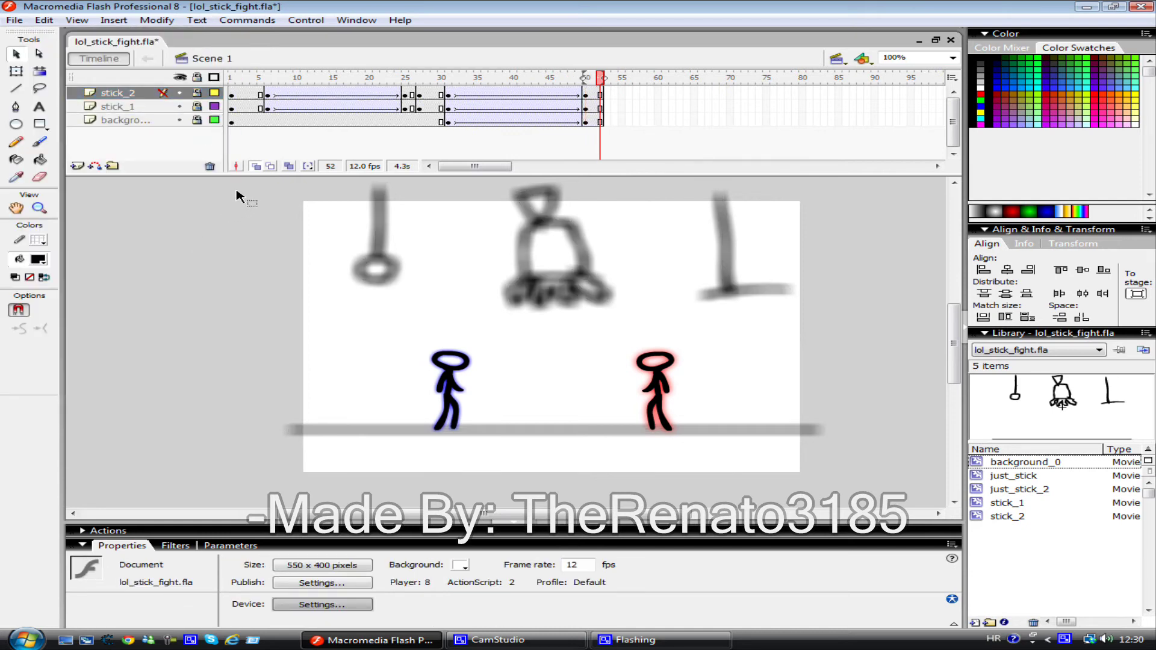
pyautogui.press('F6')
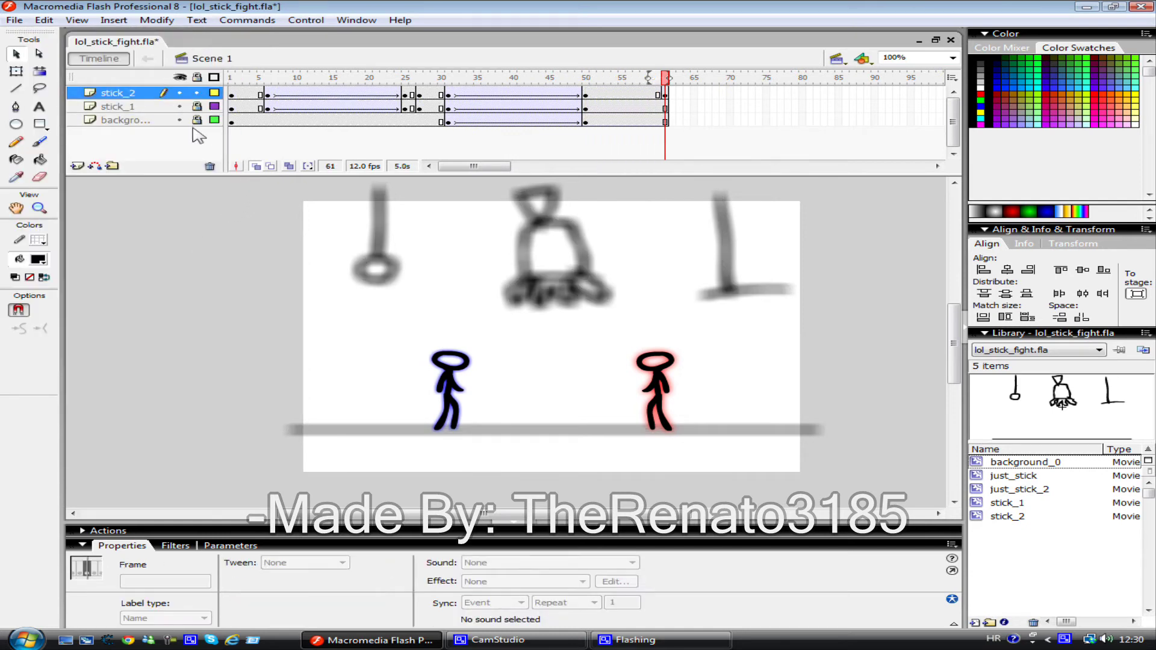
pyautogui.click(197, 119)
pyautogui.click(512, 230)
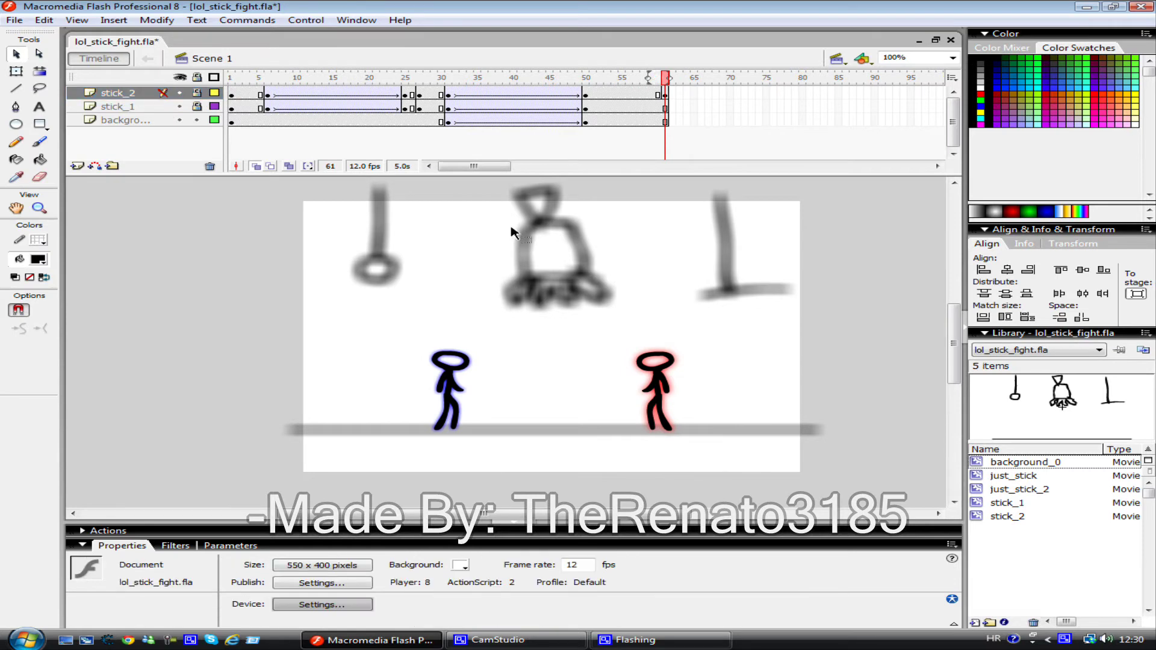
# - Inside background_0, convert the bell drawing to the movie clip zvonik_0
pyautogui.doubleClick(534, 250)
pyautogui.moveTo(502, 186); pyautogui.dragTo(575, 271)
pyautogui.rightClick(575, 271)
pyautogui.click(659, 474)
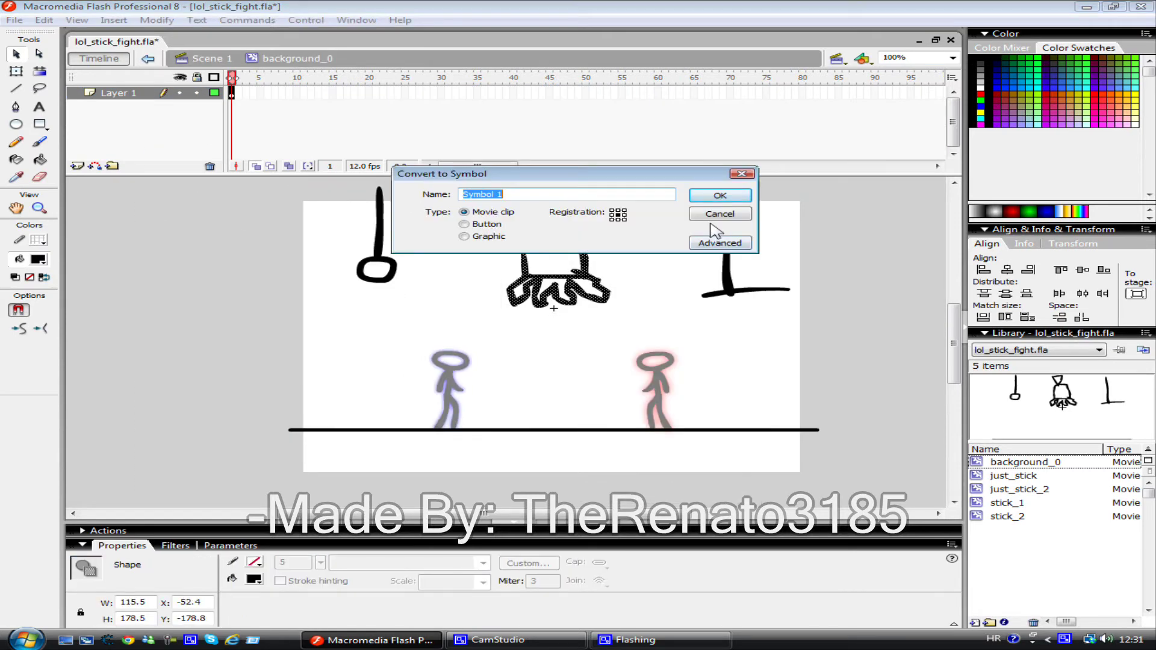
pyautogui.click(719, 195)
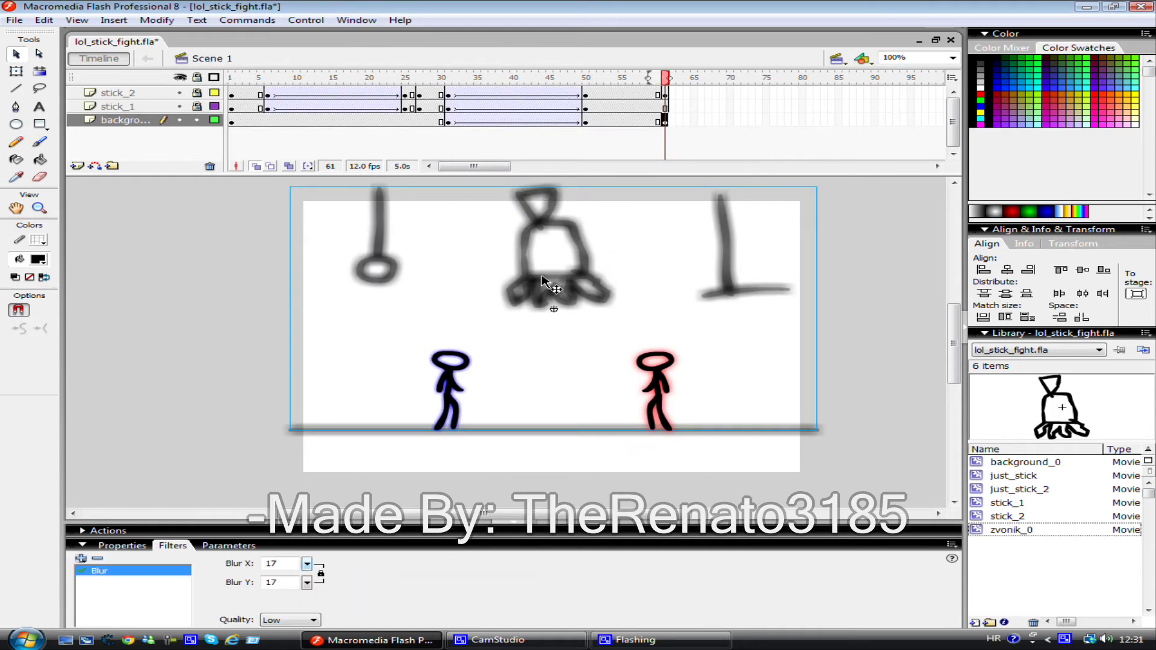
# - Place a zvonik_0 bell instance over the bell and add a Blur filter to it
pyautogui.click(1036, 549)
pyautogui.moveTo(555, 263); pyautogui.dragTo(561, 252)
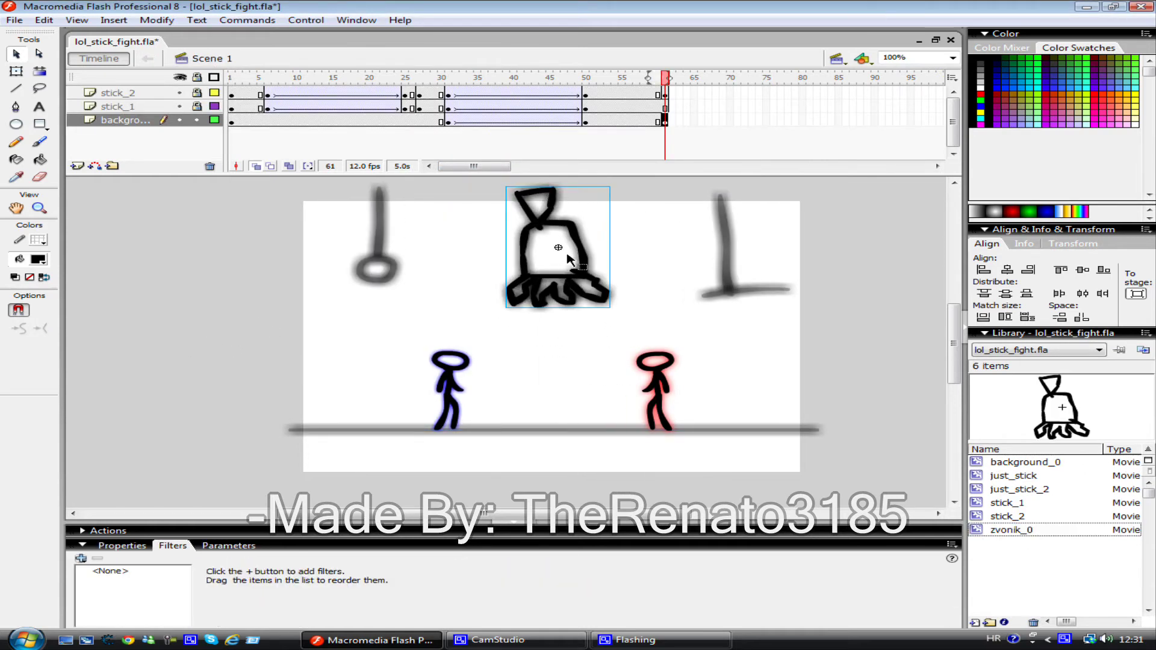
pyautogui.click(82, 558)
pyautogui.click(169, 479)
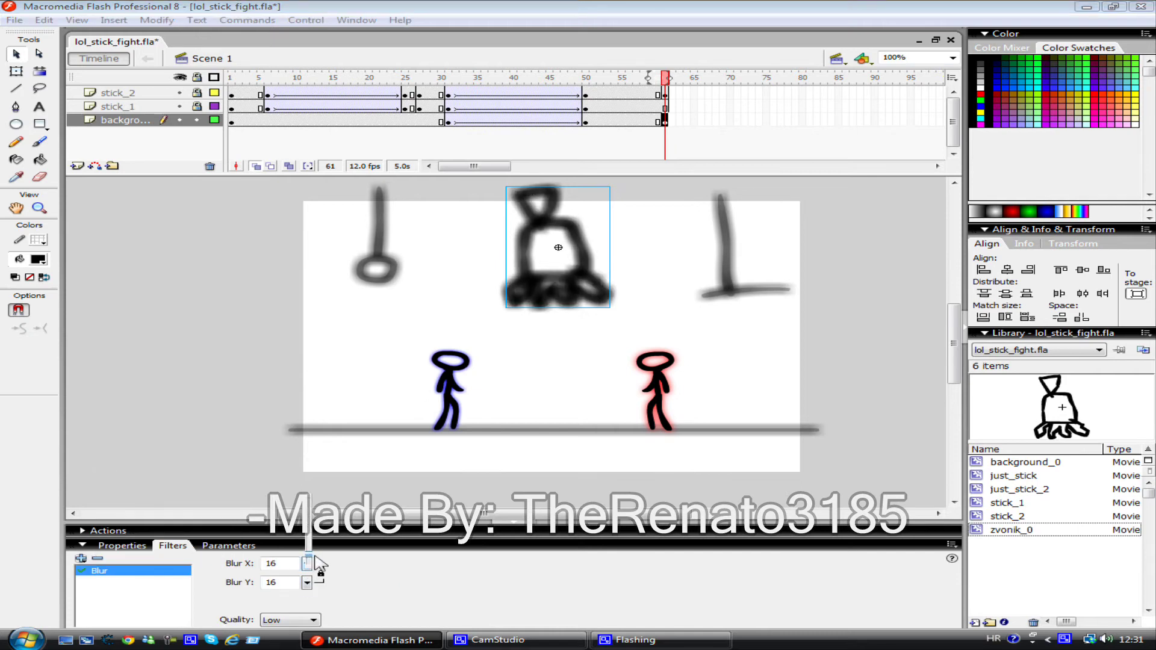
pyautogui.click(308, 500)
pyautogui.doubleClick(400, 271)
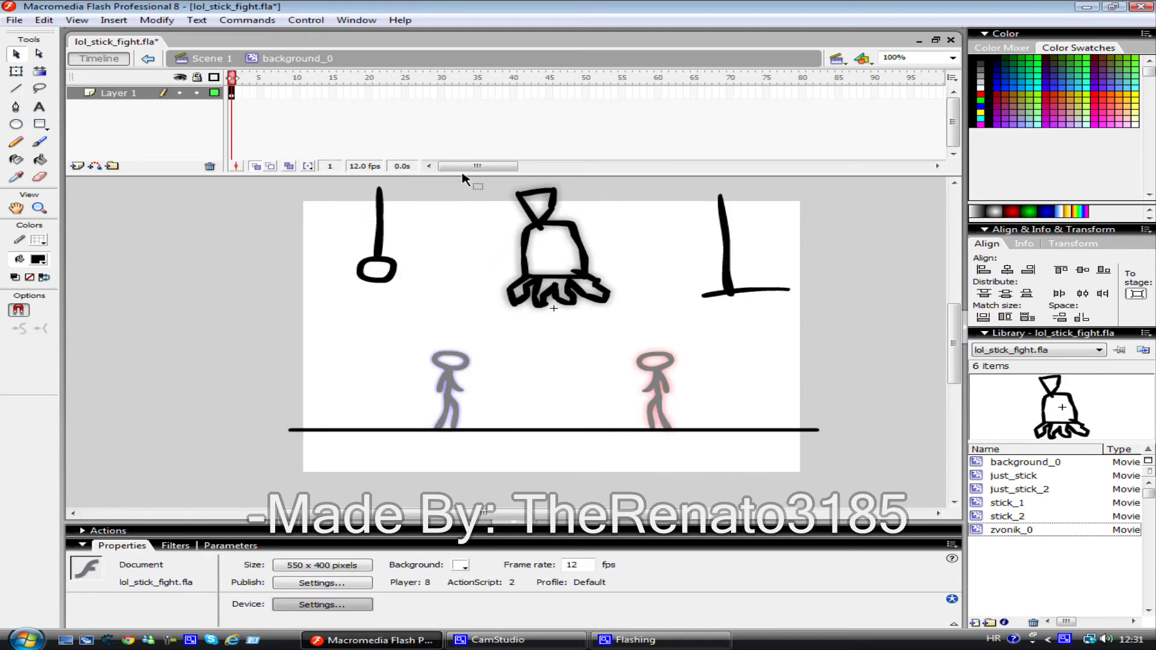
# - Return to Scene 1 and scrub the timeline, ending at frame 31
pyautogui.click(211, 58)
pyautogui.click(232, 119)
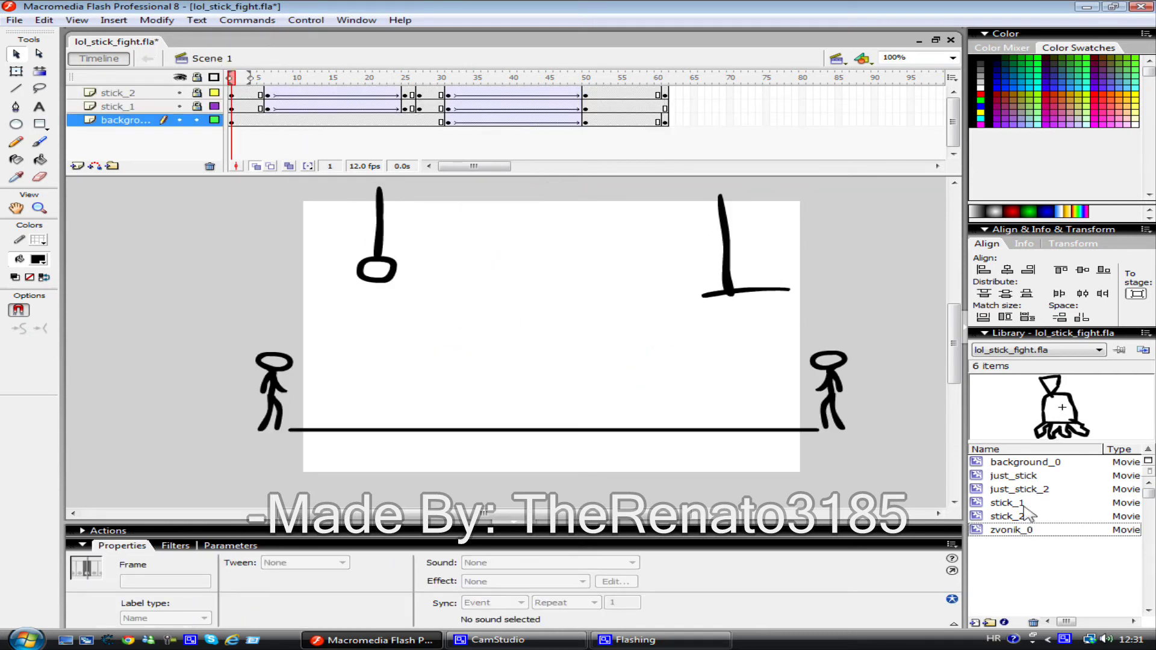
pyautogui.moveTo(253, 80); pyautogui.dragTo(602, 87)
pyautogui.click(554, 252)
pyautogui.click(448, 78)
# - Insert a new layer above the background and name it zvonik_0
pyautogui.click(554, 253)
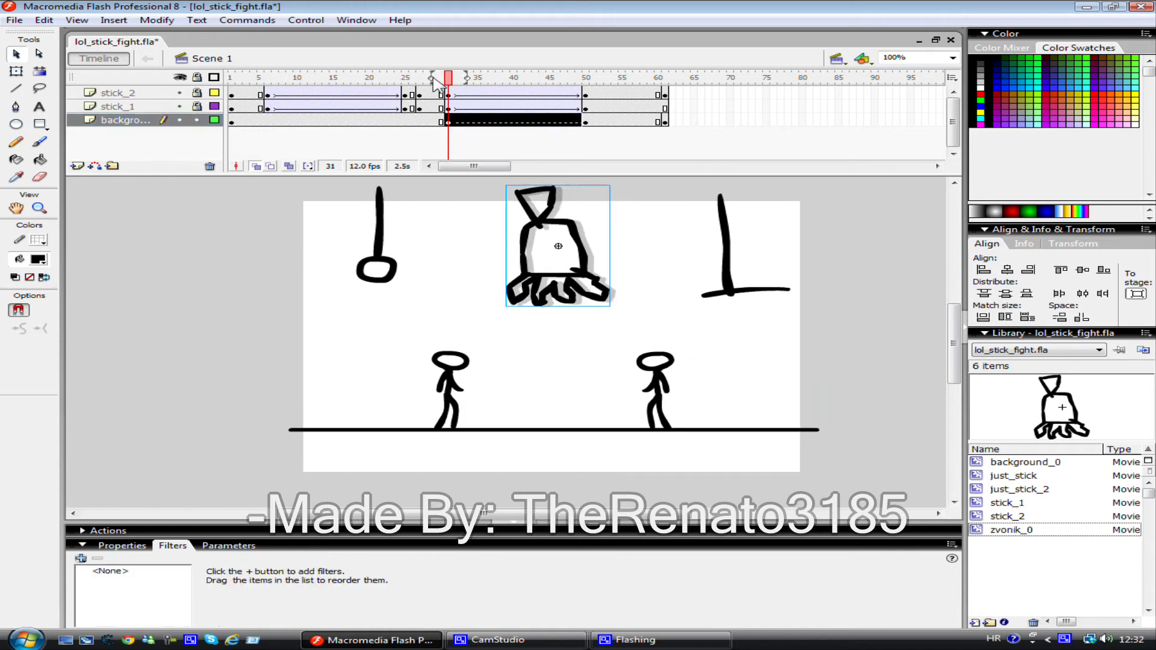
pyautogui.click(753, 457)
pyautogui.click(77, 166)
pyautogui.doubleClick(123, 119)
pyautogui.write('zvonm')
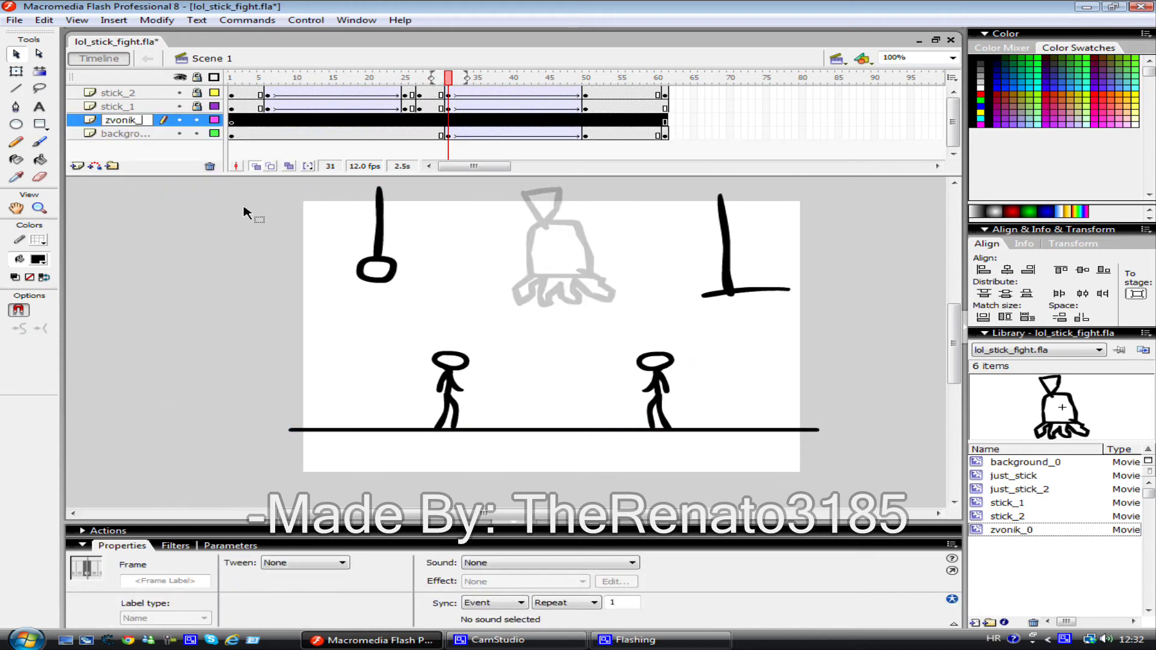
pyautogui.write('0')
pyautogui.press('Return')
# - Check the bell on the zvonik_0 layer, lock that layer, and select the background layer
pyautogui.click(561, 250)
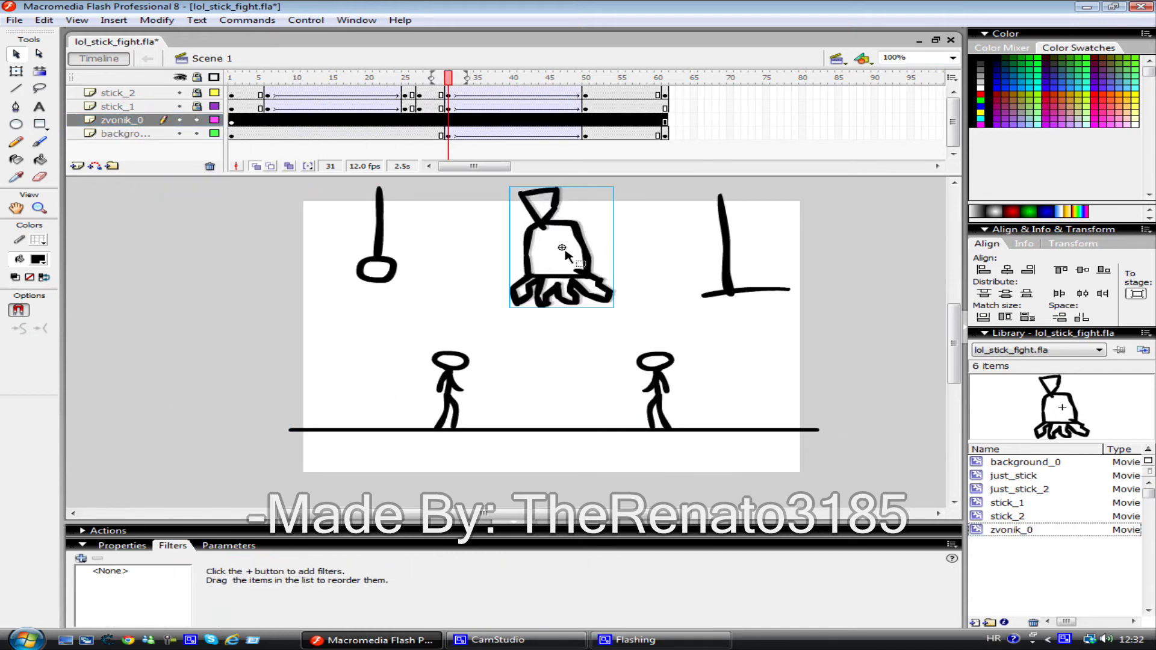
pyautogui.click(600, 120)
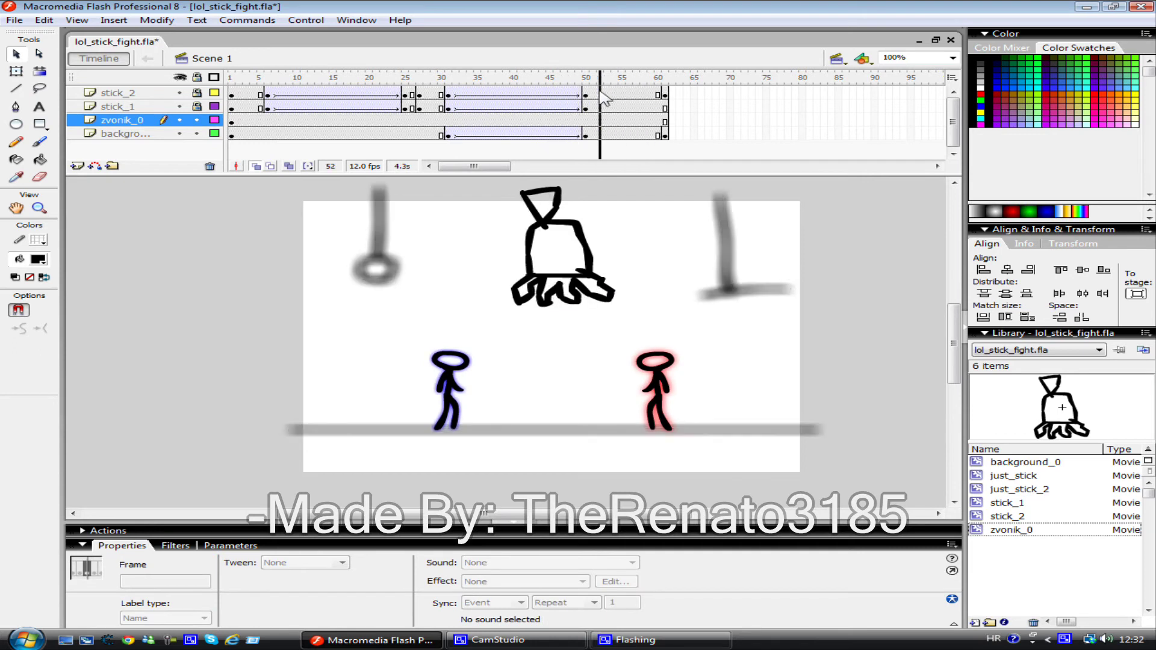
pyautogui.click(586, 120)
pyautogui.click(554, 253)
pyautogui.click(196, 120)
# - Remove frames 51–61 so all layers end at frame 50, then preview frames 23–31
pyautogui.click(120, 133)
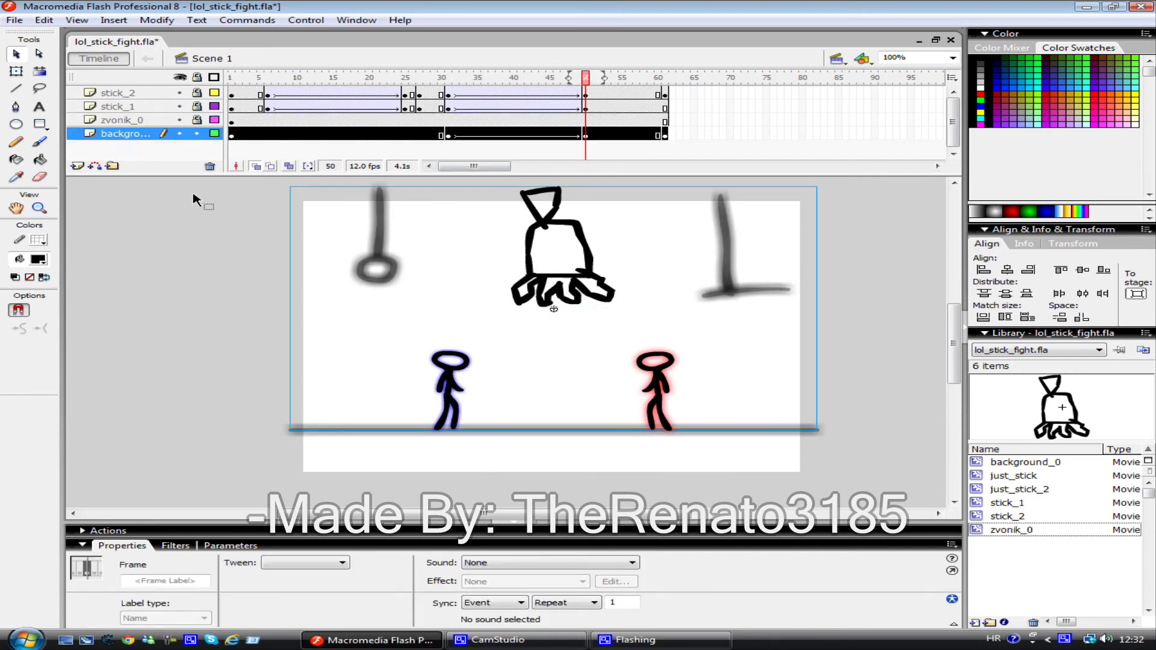
pyautogui.click(193, 199)
pyautogui.click(665, 133)
pyautogui.click(668, 142)
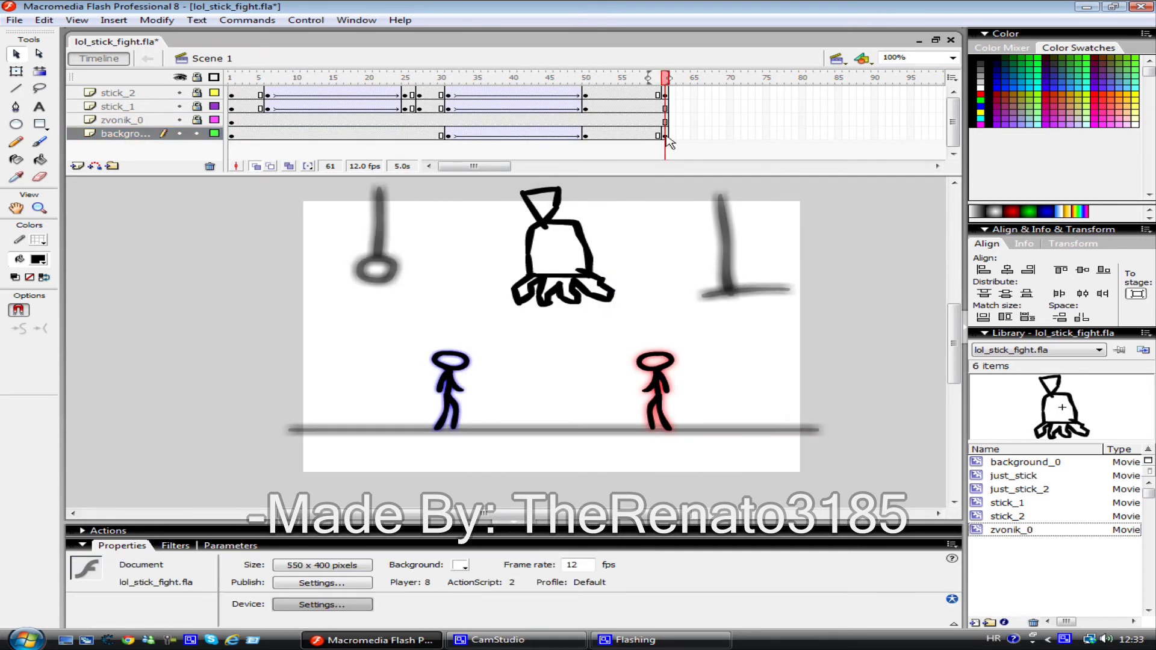
pyautogui.moveTo(665, 135); pyautogui.dragTo(593, 92)
pyautogui.rightClick(611, 115)
pyautogui.click(662, 158)
pyautogui.click(391, 77)
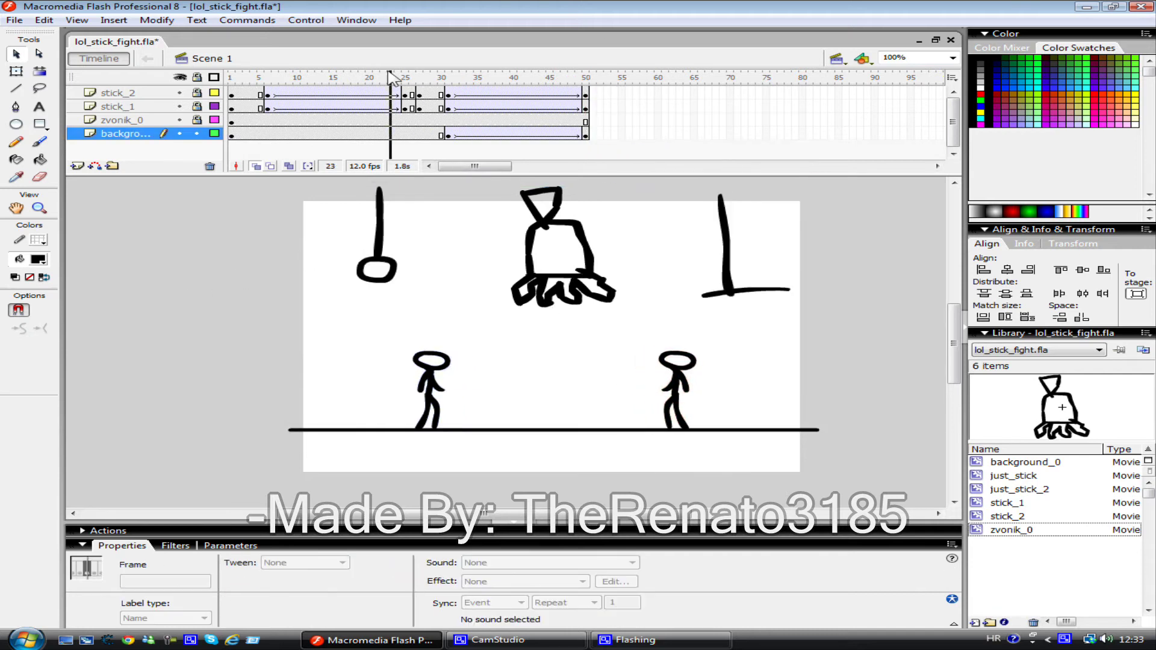
pyautogui.moveTo(392, 77); pyautogui.dragTo(455, 78)
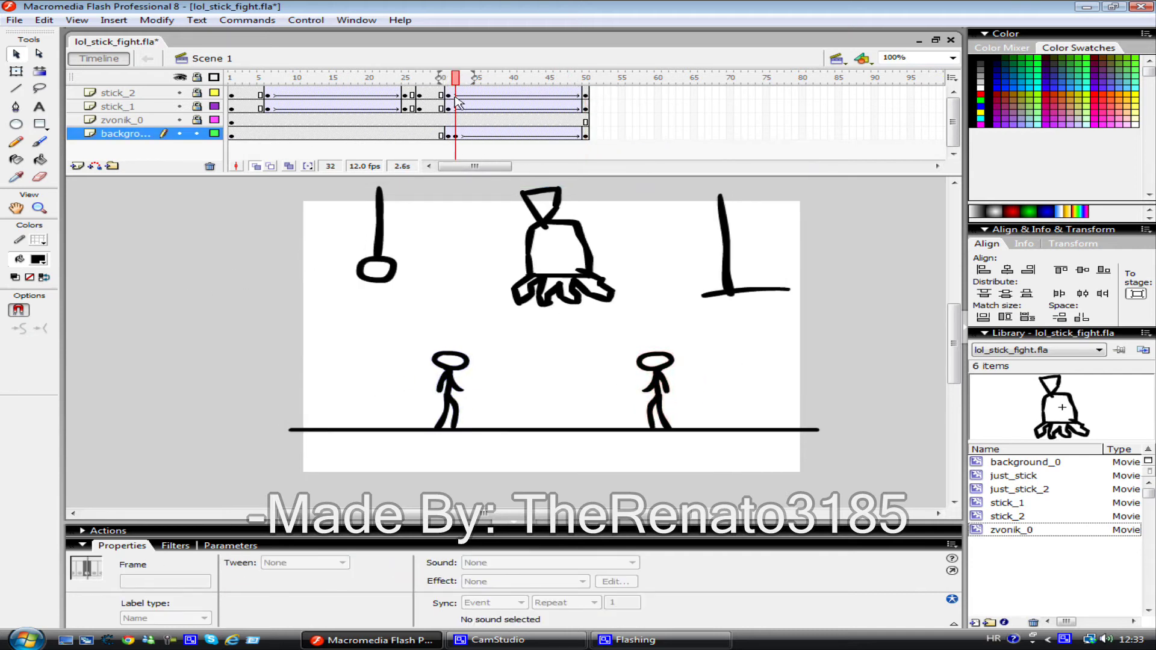
# - Add a Blur filter to the bell at frame 50 and save the file
pyautogui.click(585, 119)
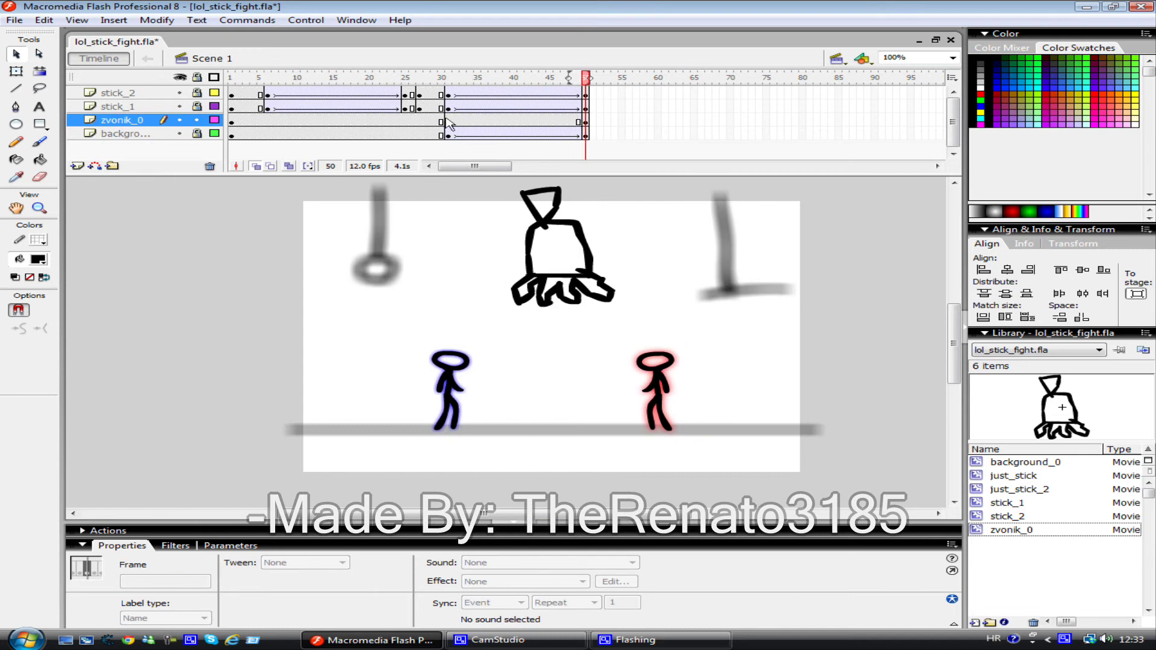
pyautogui.click(175, 545)
pyautogui.click(84, 554)
pyautogui.click(155, 435)
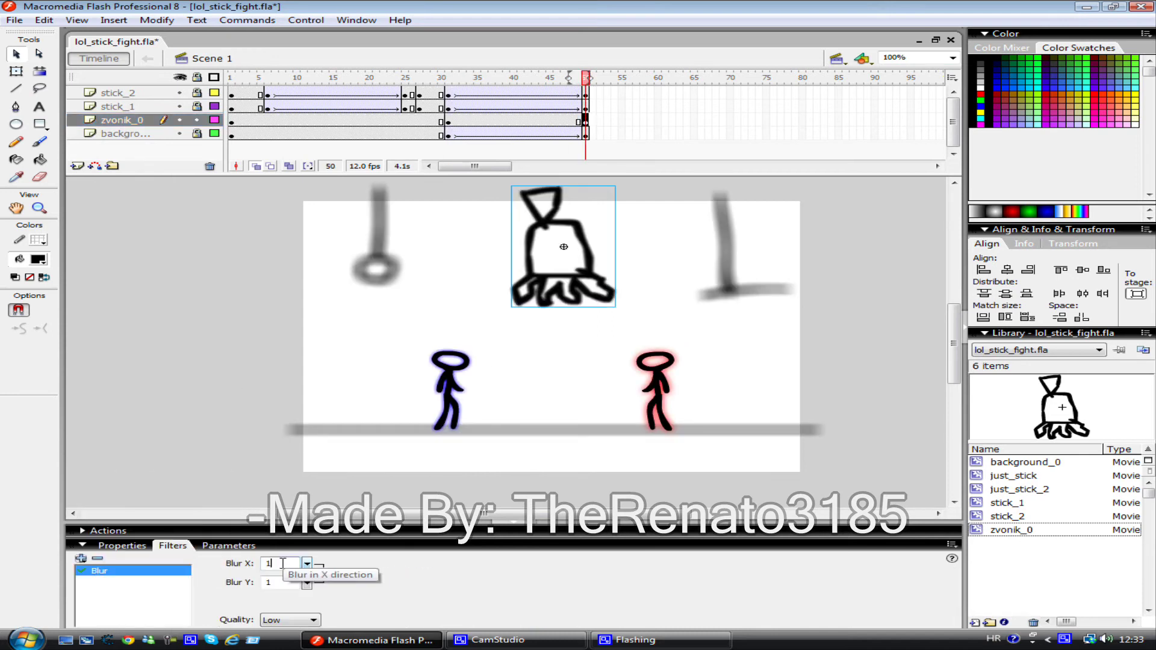
pyautogui.click(193, 350)
pyautogui.click(485, 120)
pyautogui.press('Return')
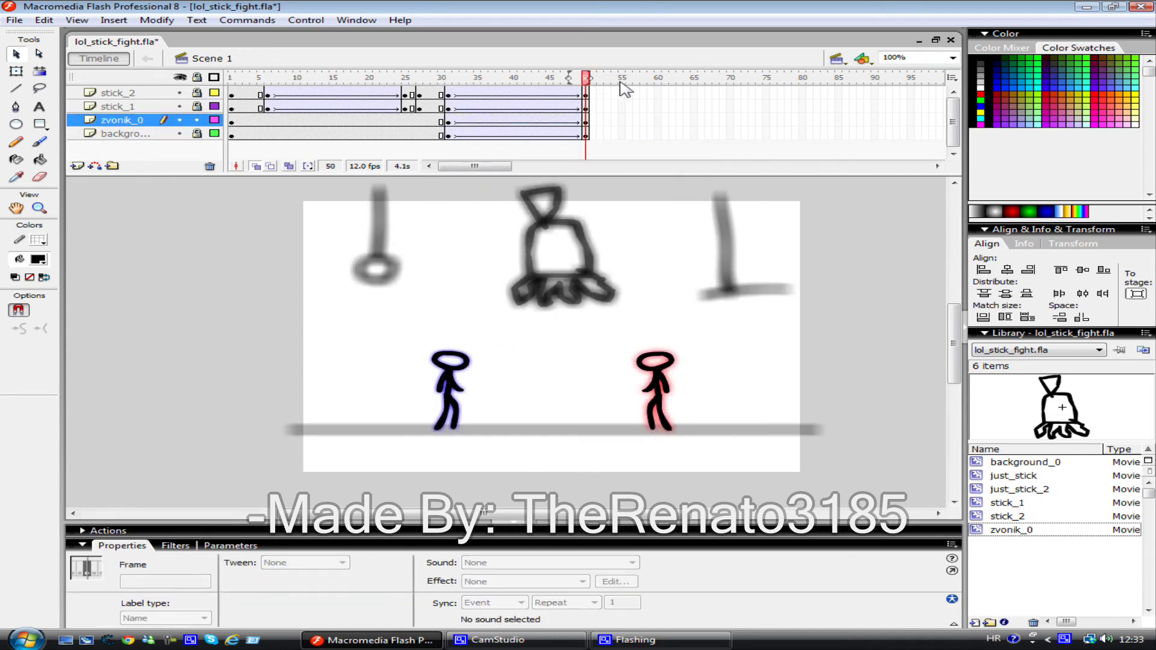
pyautogui.click(14, 19)
pyautogui.click(61, 137)
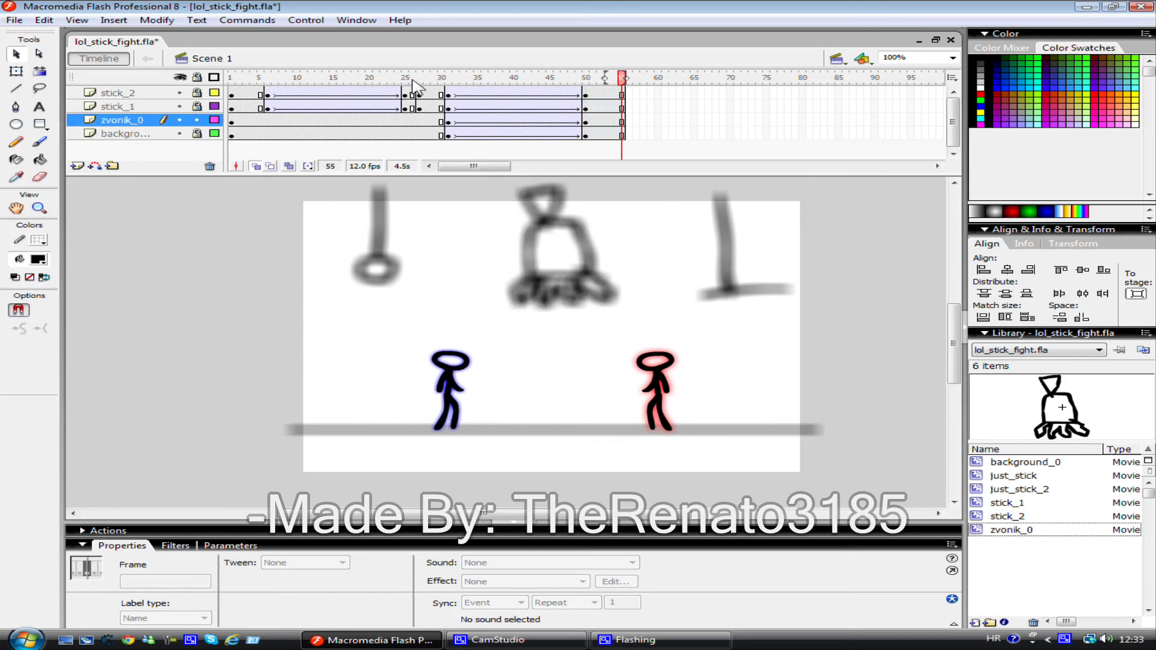
# - Add a sharp bell keyframe at frame 66, motion-tween from the blur, and test
pyautogui.press('F6')
pyautogui.press('F6')
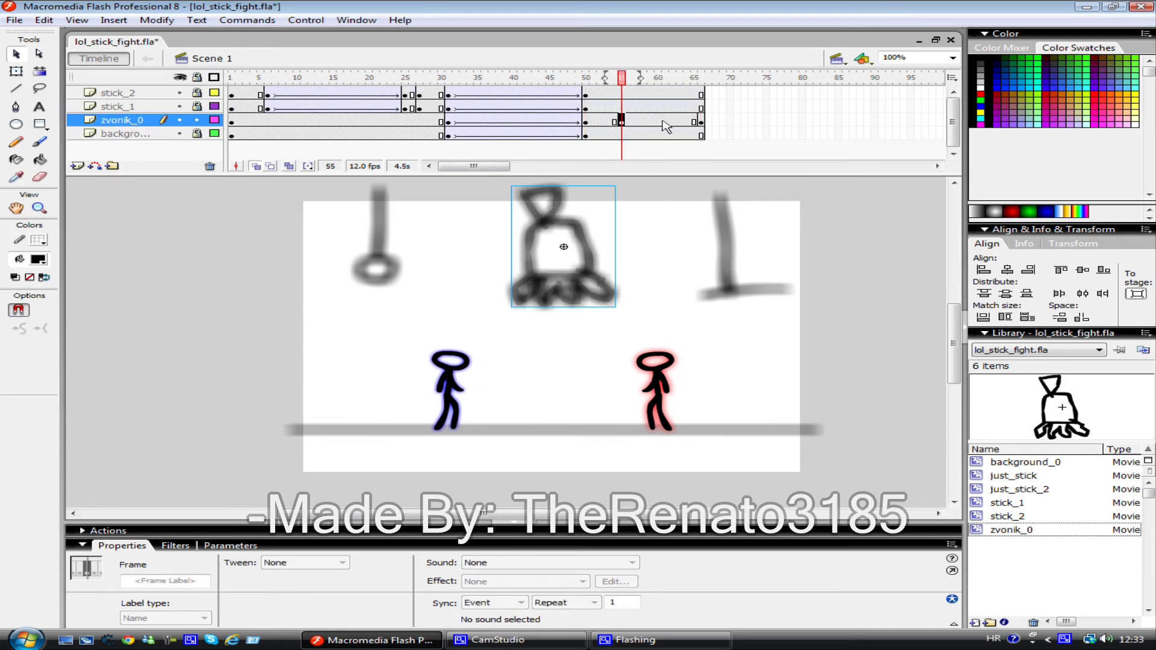
pyautogui.click(173, 545)
pyautogui.click(550, 291)
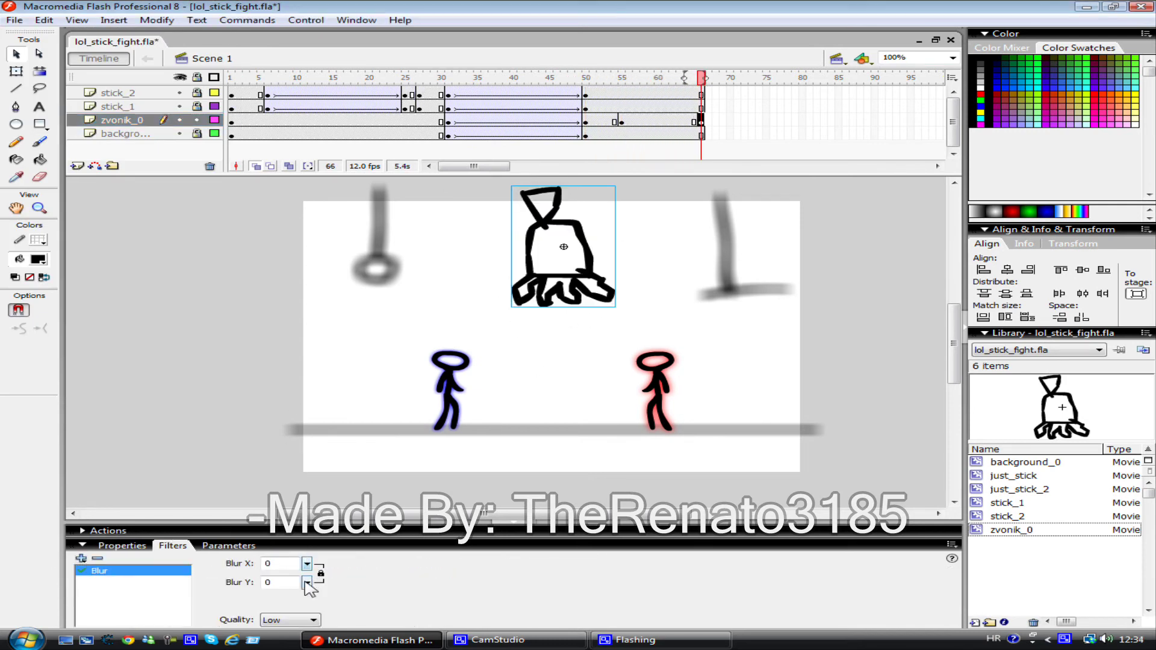
pyautogui.rightClick(665, 123)
pyautogui.click(669, 132)
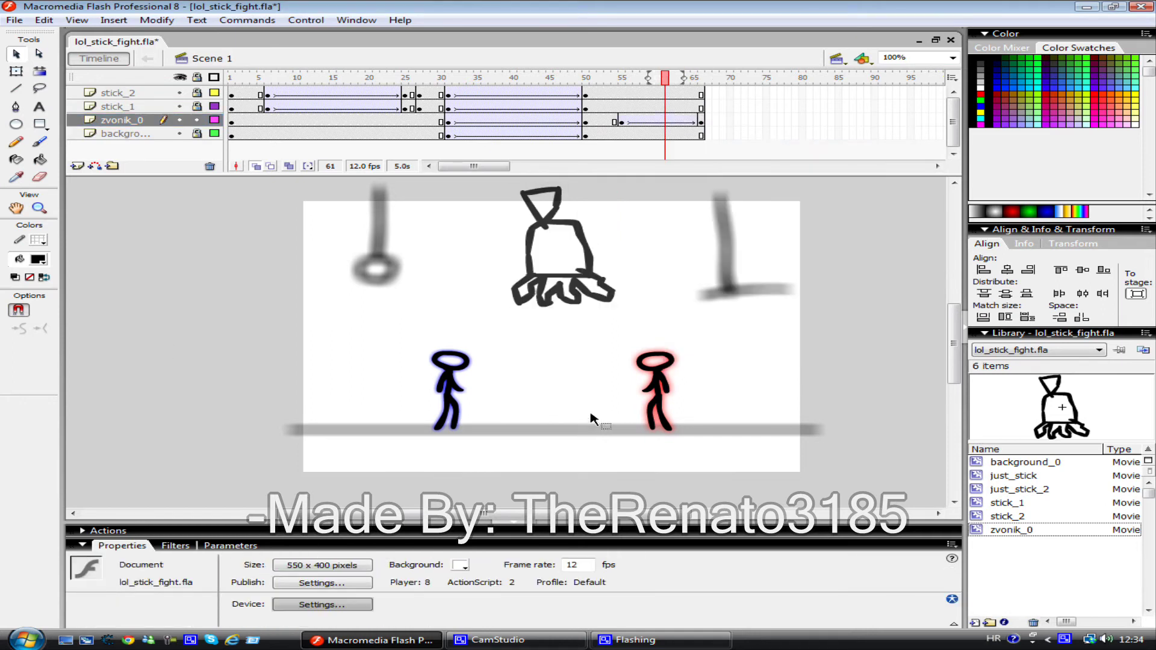
pyautogui.hotkey('ctrl', 'Return')
pyautogui.hotkey('ctrl', 'w')
# - Extend layers to frame 87 and tween the bell falling to the ground between the figures
pyautogui.click(572, 643)
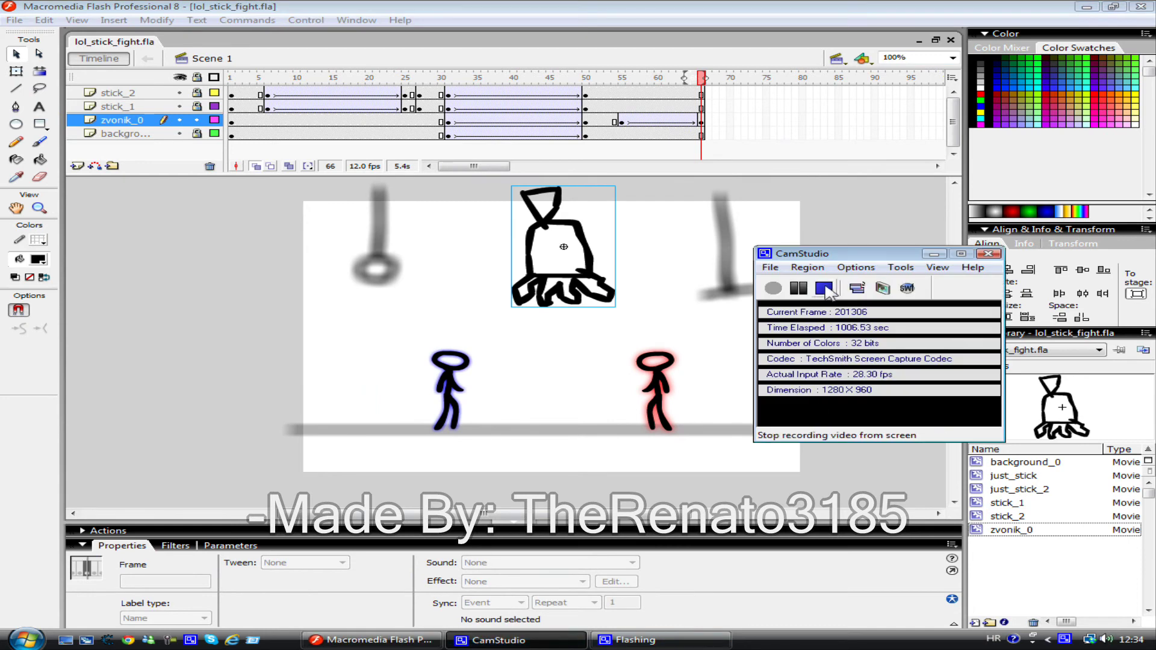
pyautogui.moveTo(702, 91)
pyautogui.mouseDown()
pyautogui.moveTo(620, 89)
pyautogui.moveTo(702, 91)
pyautogui.mouseUp()
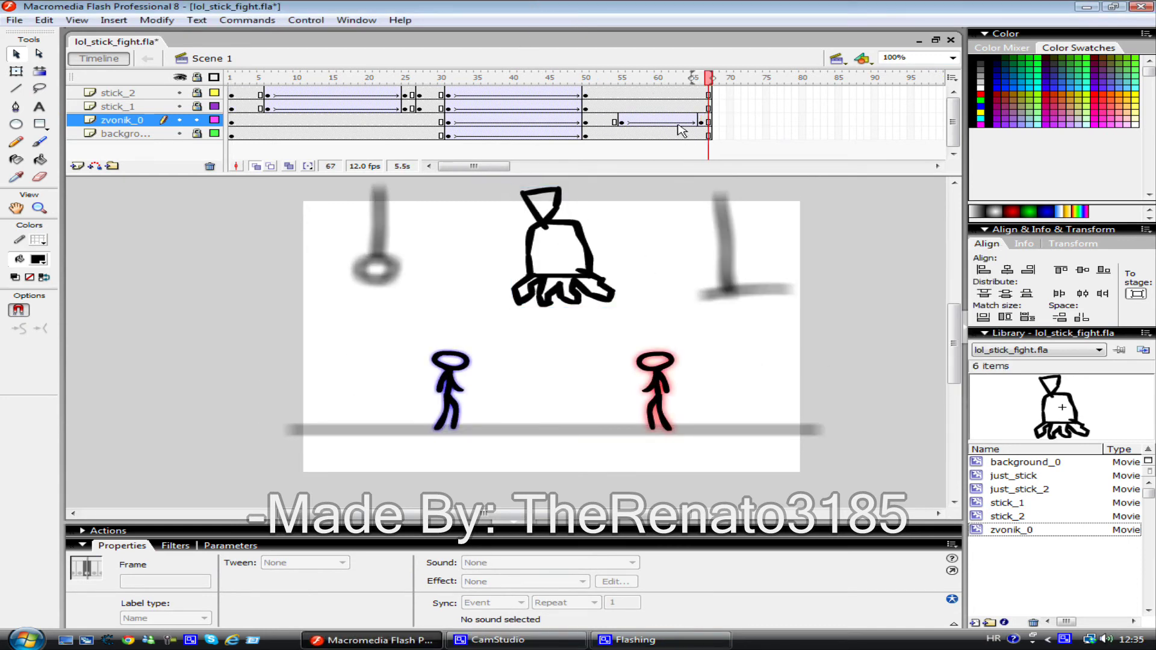
pyautogui.press('F5')
pyautogui.press('F5')
pyautogui.press('F5')
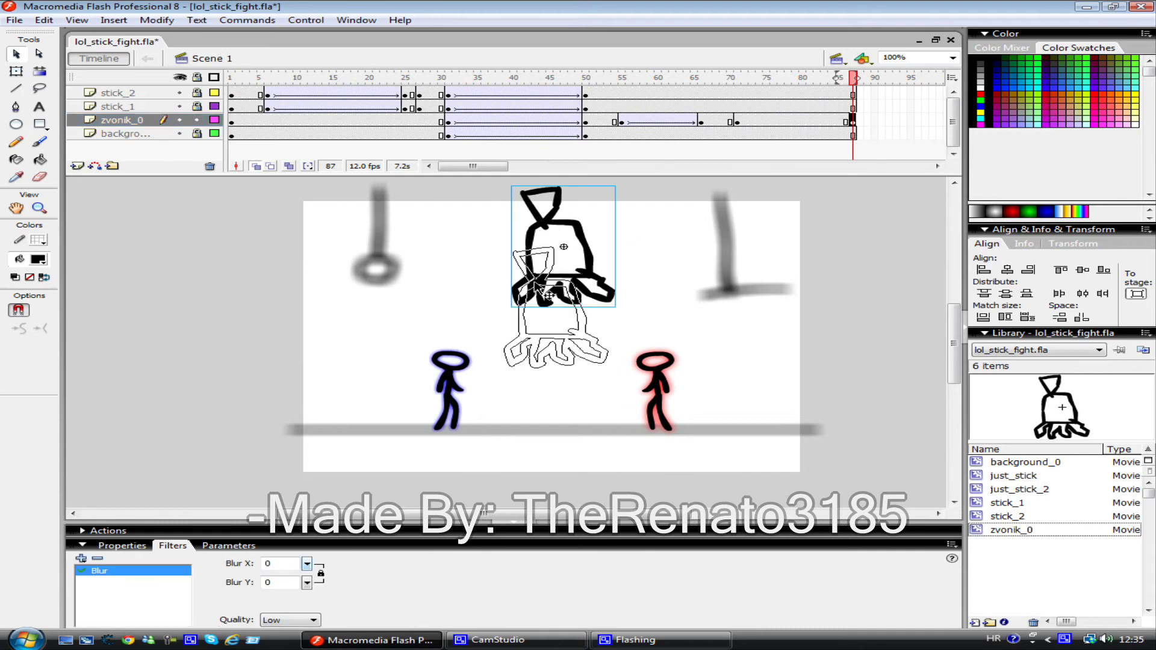
pyautogui.moveTo(563, 253); pyautogui.dragTo(557, 355)
pyautogui.rightClick(774, 122)
pyautogui.click(807, 128)
pyautogui.moveTo(770, 85); pyautogui.dragTo(852, 83)
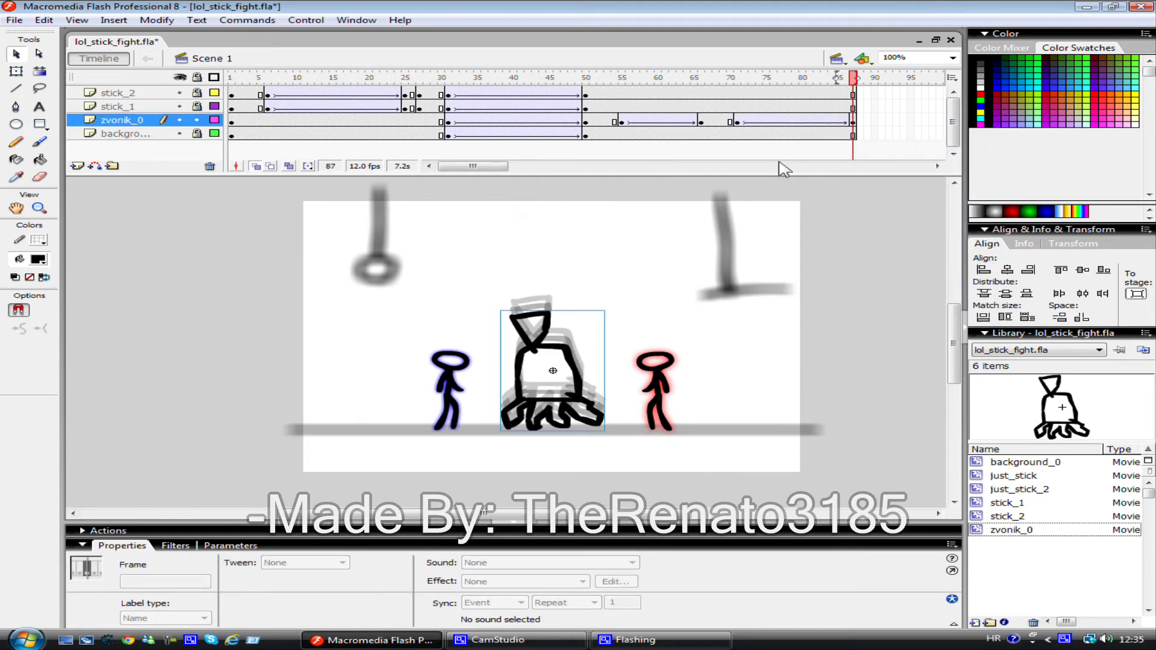
pyautogui.moveTo(474, 167); pyautogui.dragTo(485, 167)
pyautogui.press('F5')
pyautogui.press('F5')
pyautogui.press('F5')
# - Insert a new layer above stick_2 and name it special_fx
pyautogui.rightClick(117, 89)
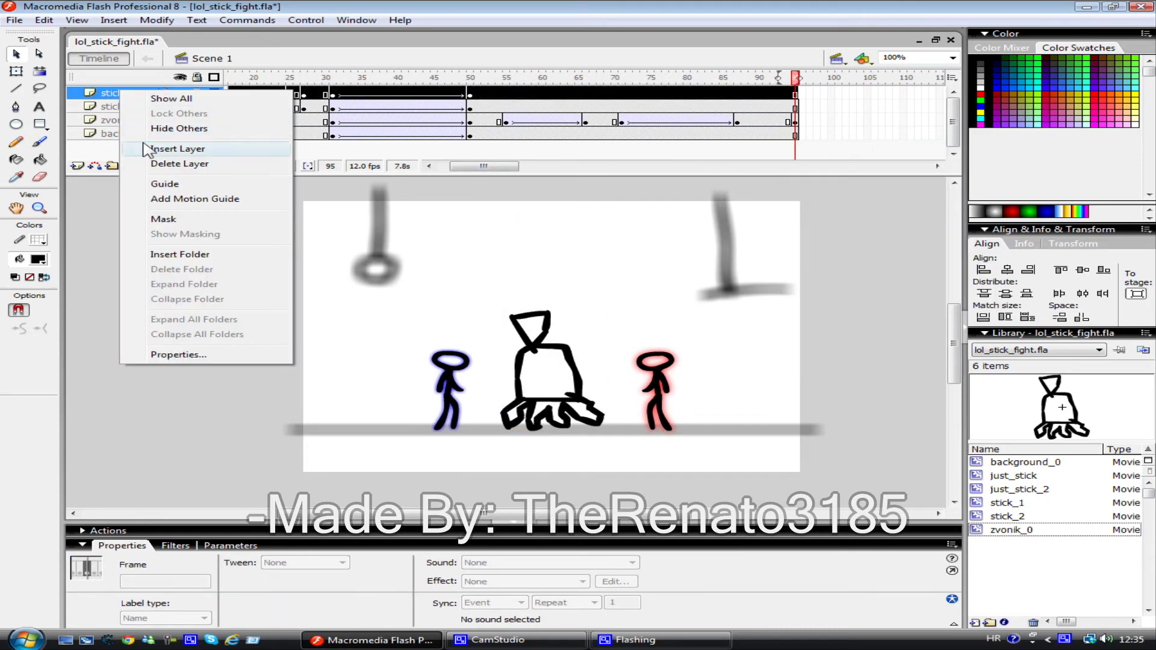
pyautogui.click(153, 146)
pyautogui.doubleClick(120, 92)
pyautogui.write('special_fx')
pyautogui.press('Return')
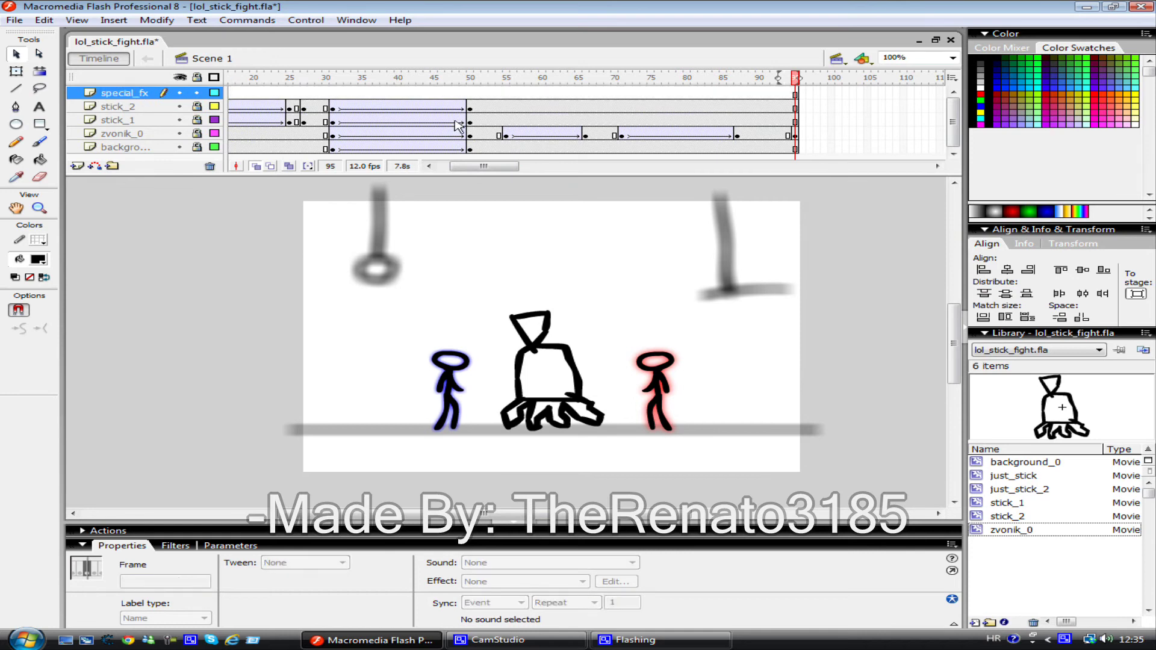
# - With a grey brush, add keyframes and paint a dark dust streak beside the bell
pyautogui.click(40, 142)
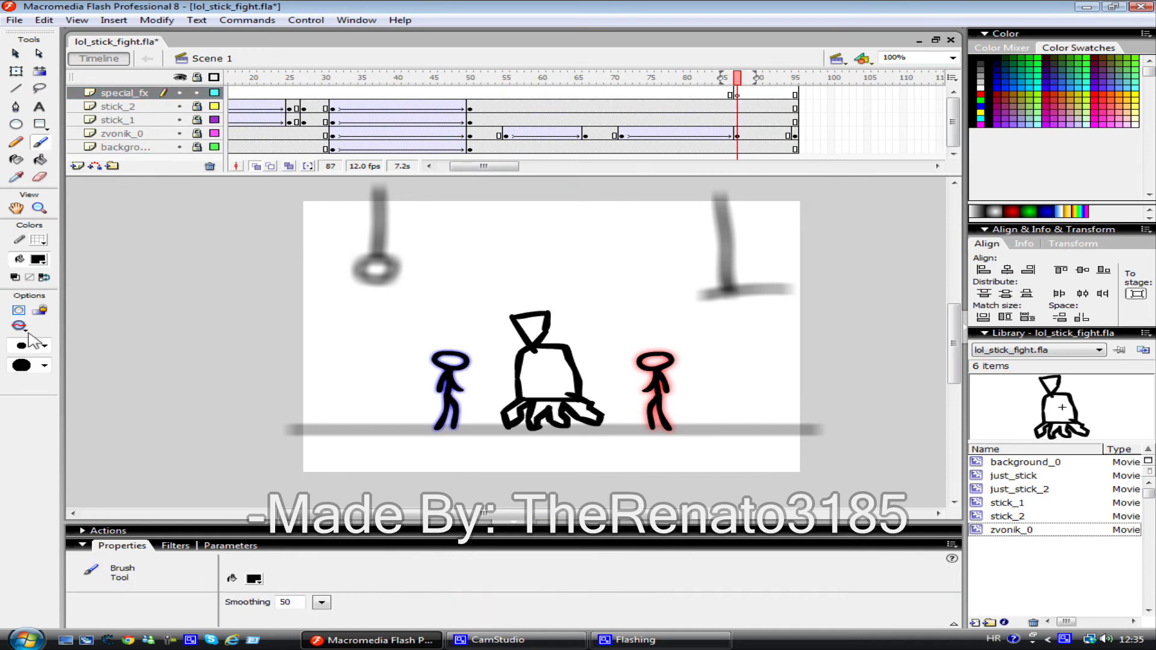
pyautogui.click(38, 259)
pyautogui.click(12, 338)
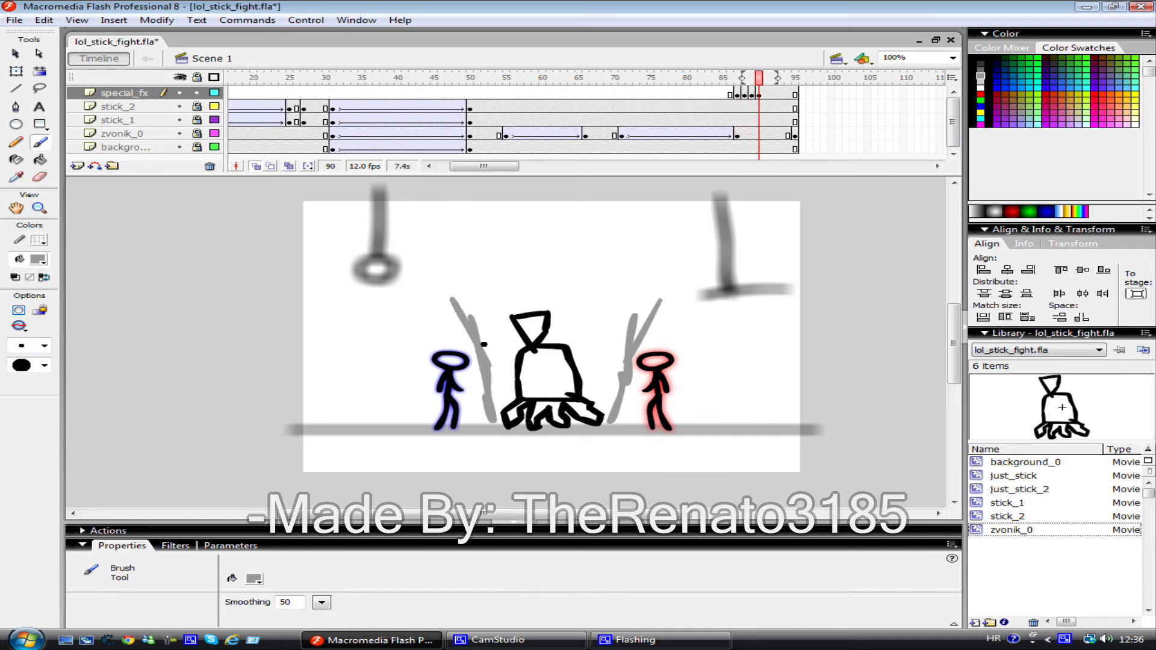
pyautogui.press('F7')
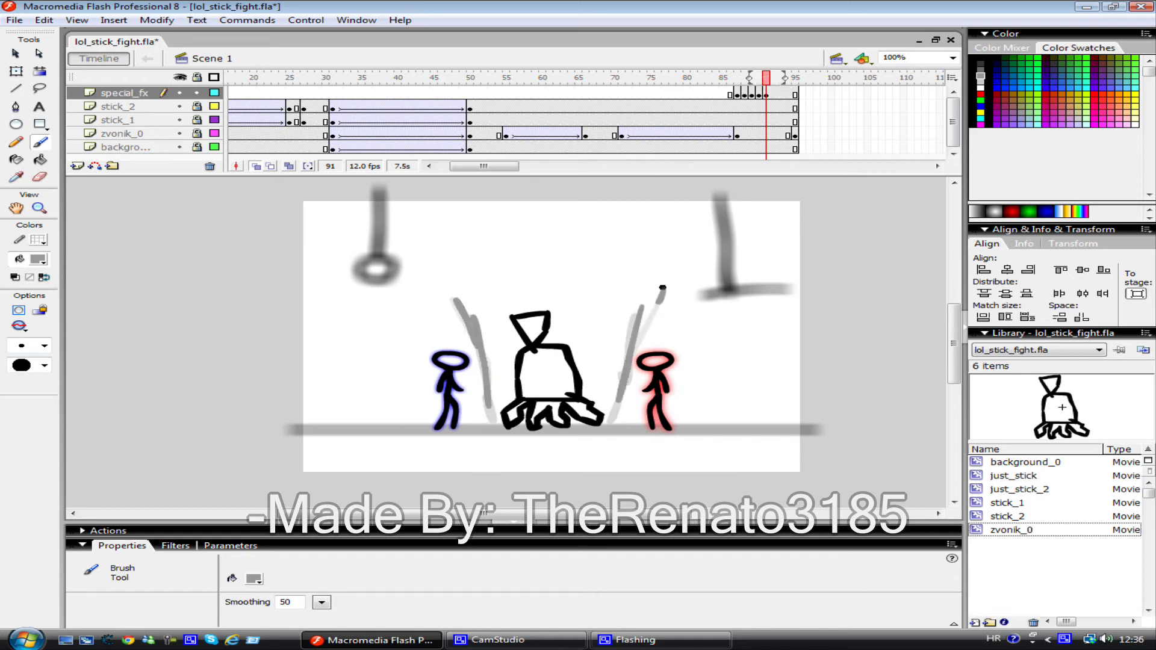
pyautogui.press('F7')
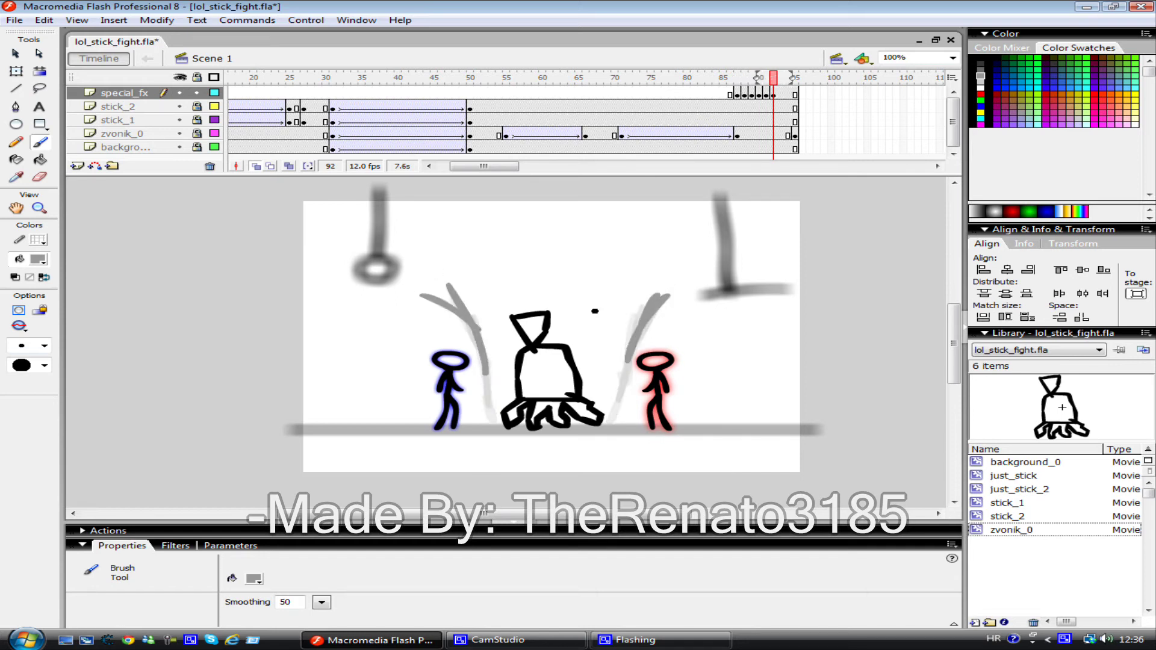
pyautogui.press('F7')
pyautogui.moveTo(426, 296); pyautogui.dragTo(452, 311)
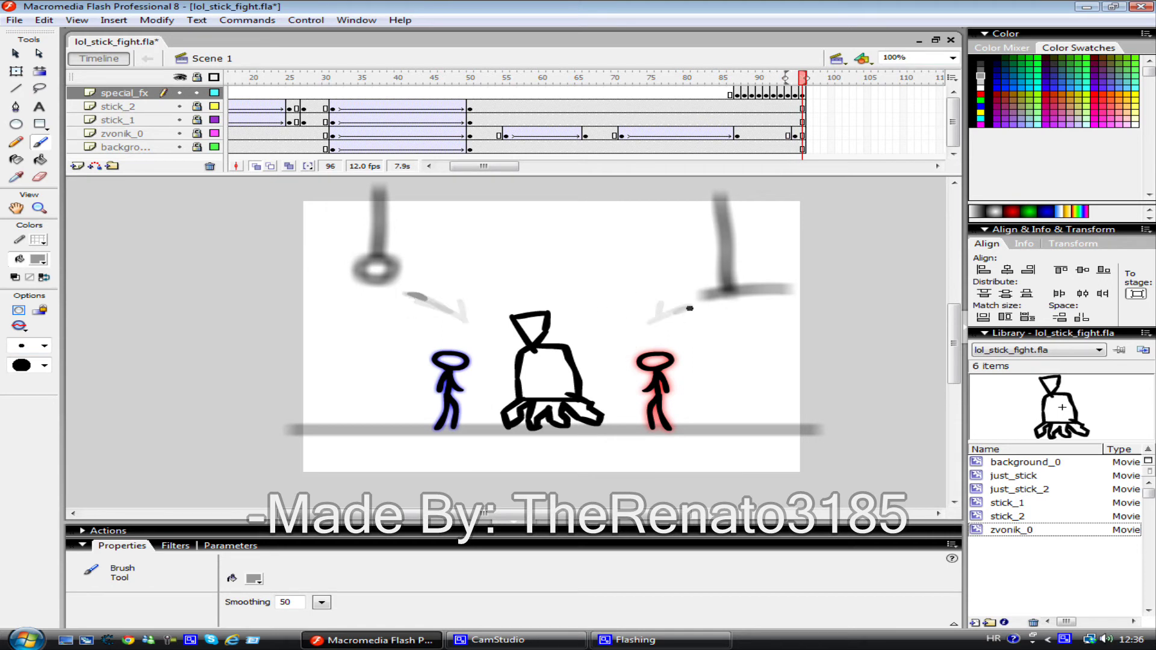
# - Preview the dust effect and step through its frames, then preview again
pyautogui.hotkey('ctrl', 'Return')
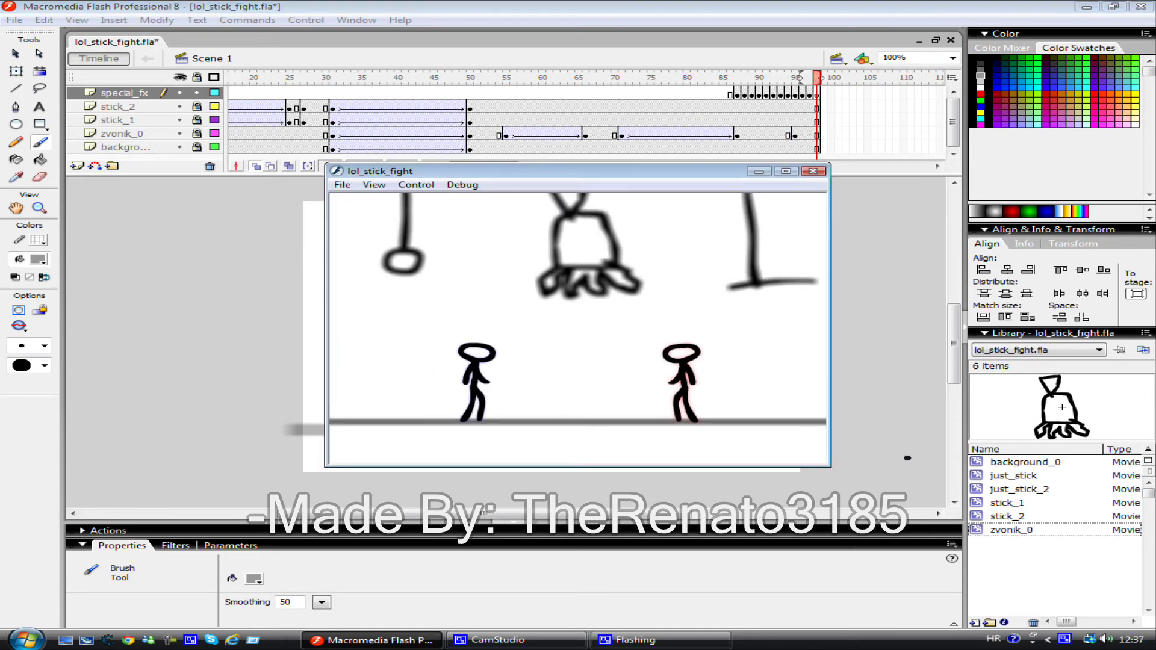
pyautogui.hotkey('ctrl', 'w')
pyautogui.click(737, 77)
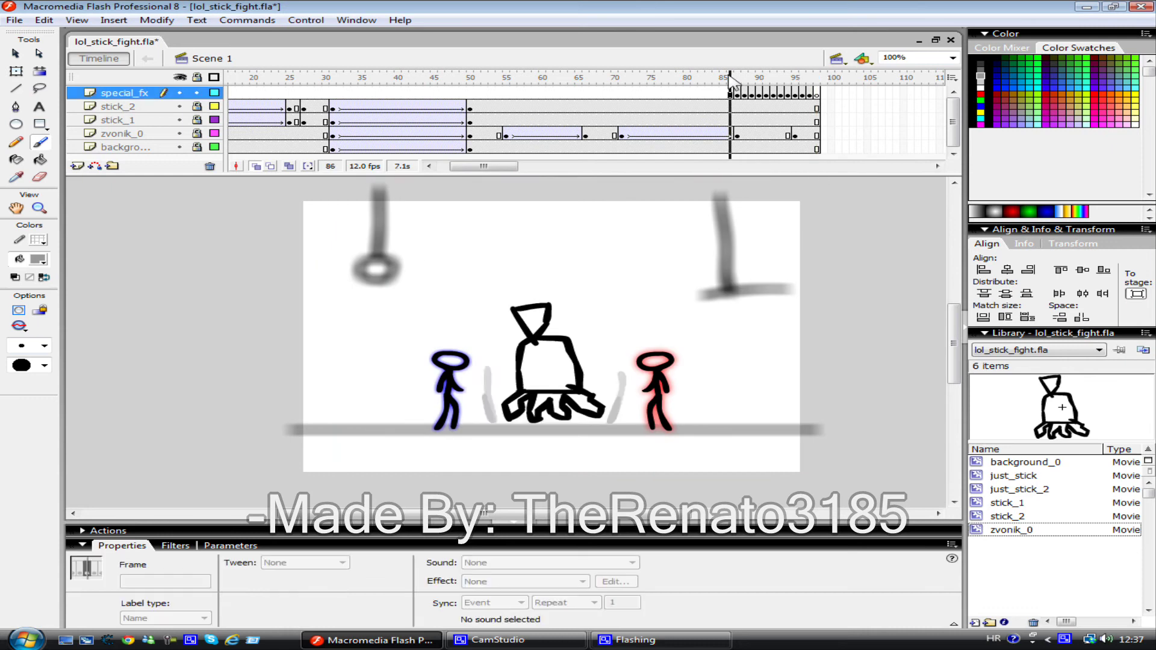
pyautogui.press('.')
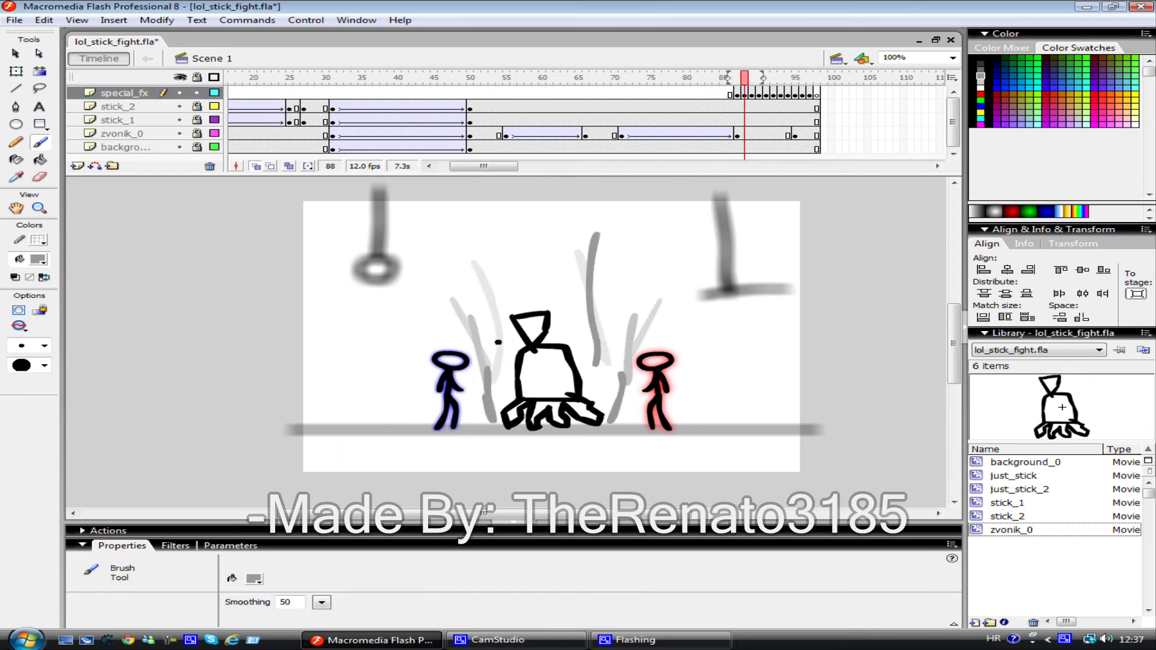
pyautogui.press('.')
pyautogui.press('.')
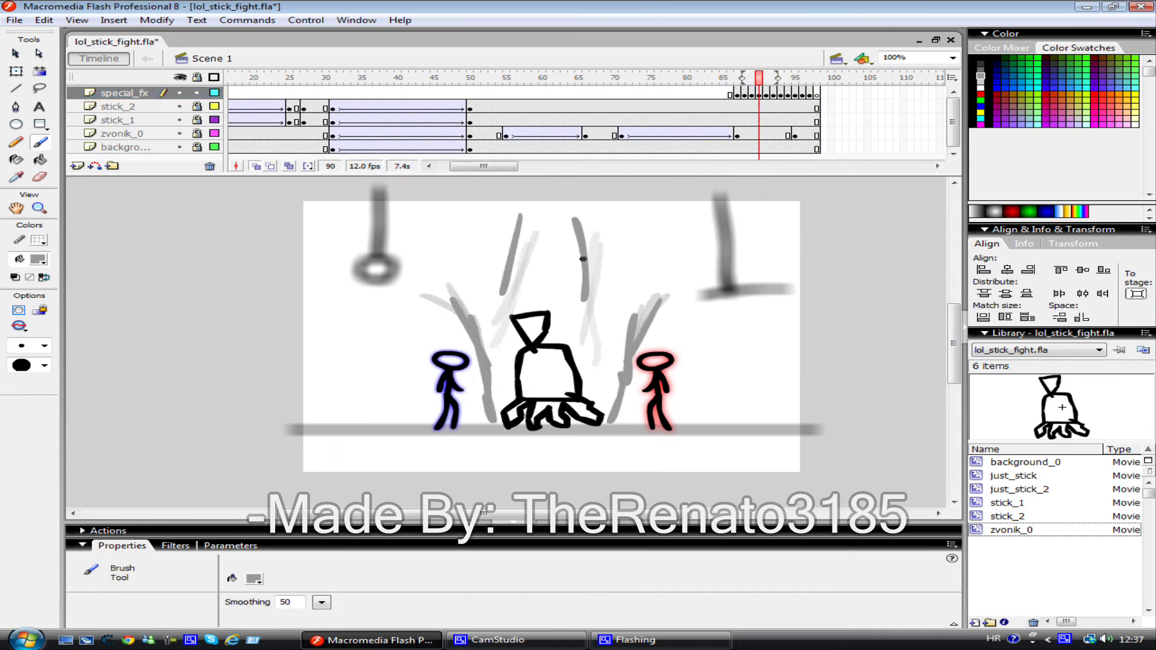
pyautogui.press('.')
pyautogui.press('.')
pyautogui.press('.')
pyautogui.hotkey('ctrl', 'Return')
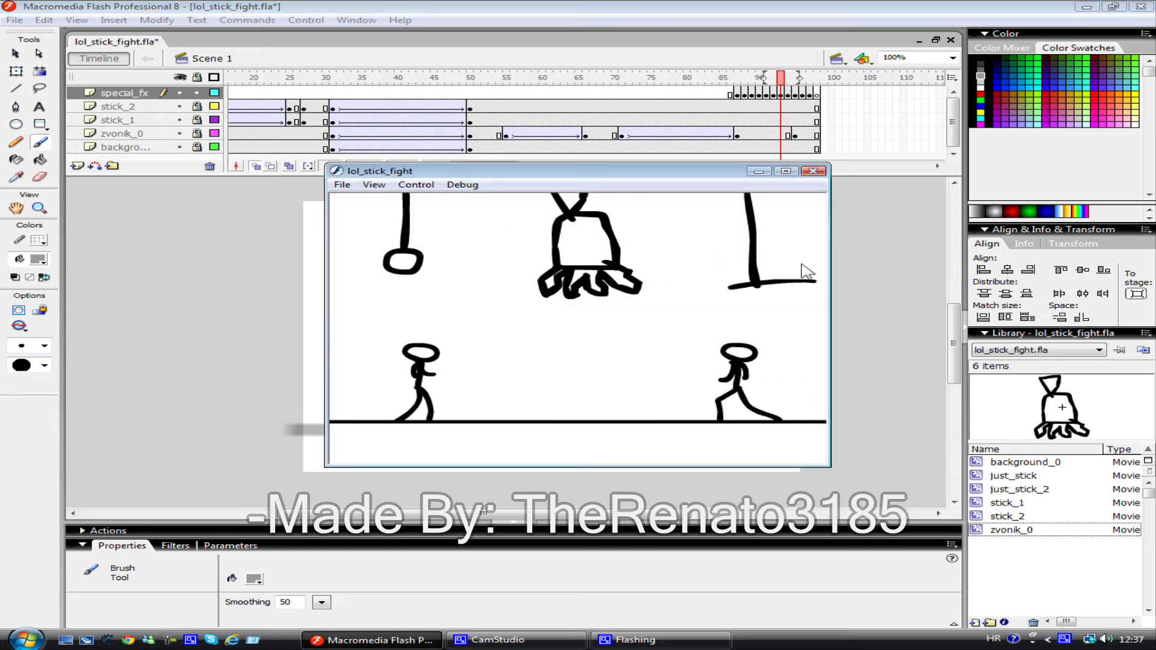
pyautogui.click(813, 171)
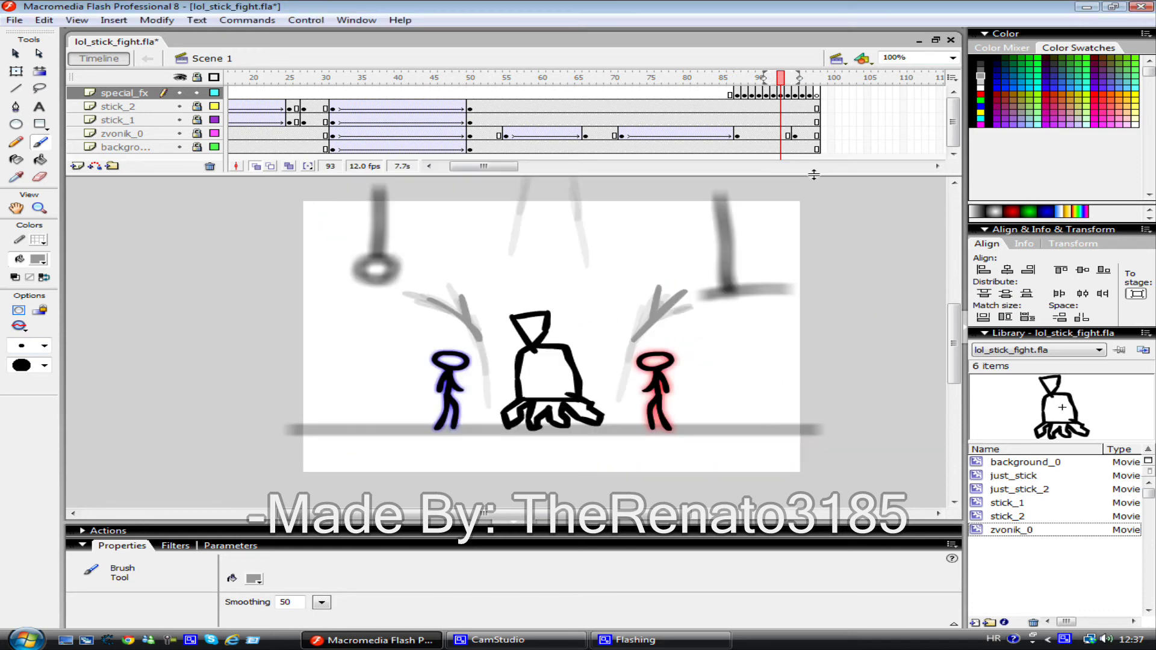
# - Go to the last frame and save the animation
pyautogui.click(817, 93)
pyautogui.click(14, 20)
pyautogui.click(45, 145)
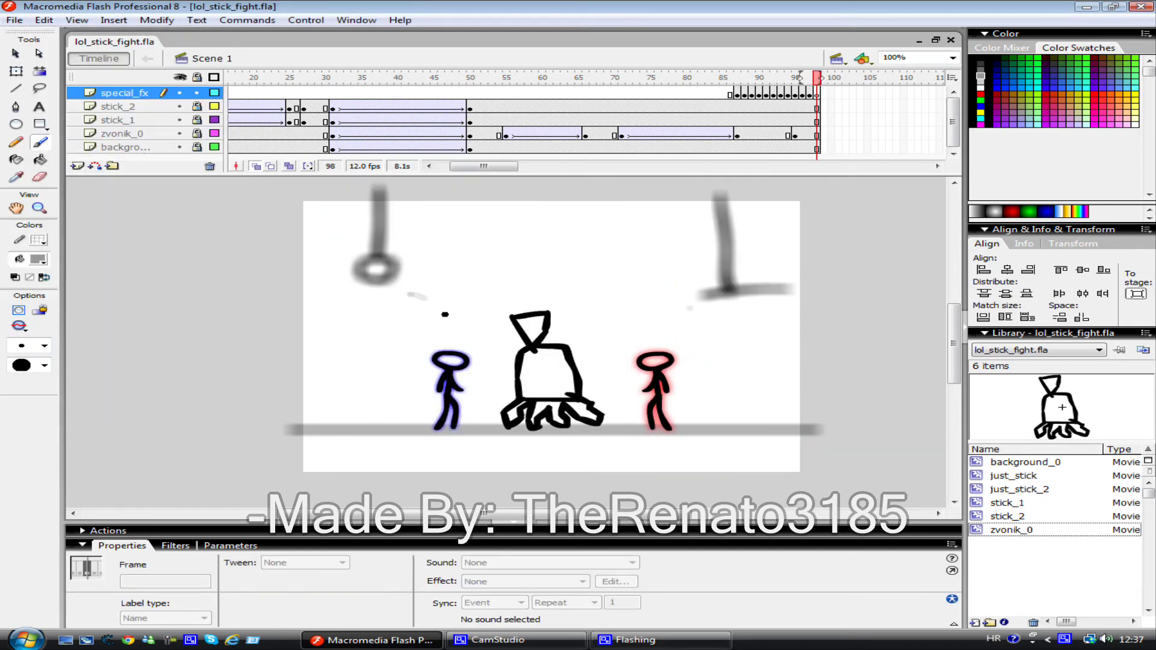
# - Jot the side note 'damn_i_have_no_ideas_anymore_.....' in Notepad, close it, and bring up the paint colour choices
pyautogui.click(16, 54)
pyautogui.click(15, 20)
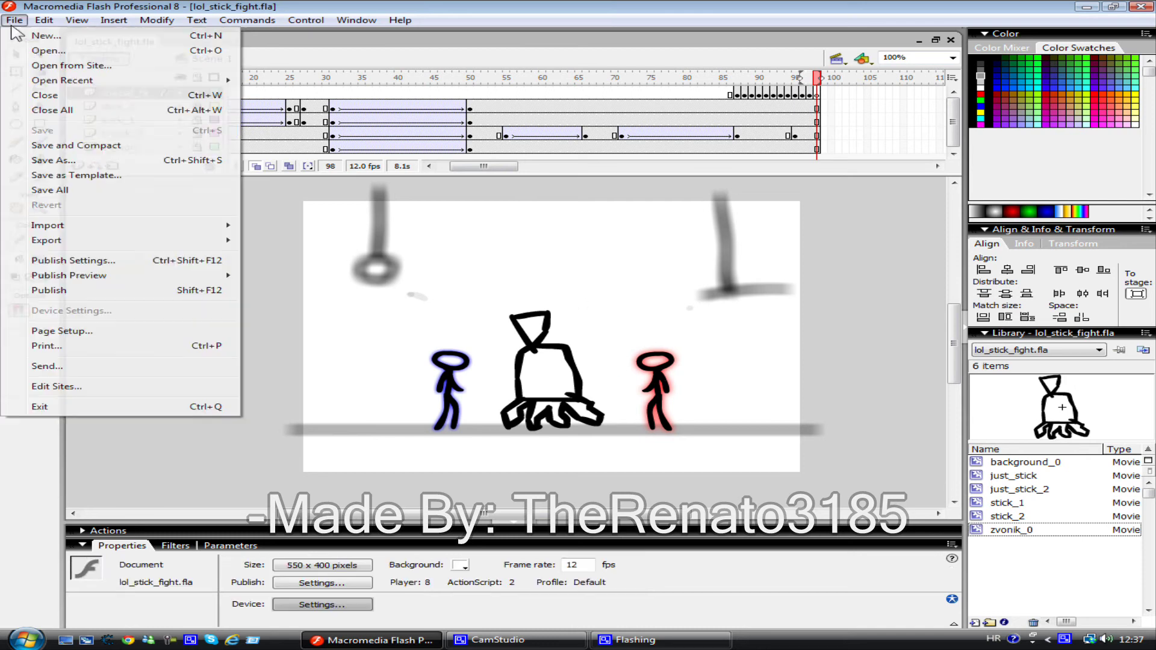
pyautogui.press('Escape')
pyautogui.write('damn_i_have_no_ideas_anymore_.....')
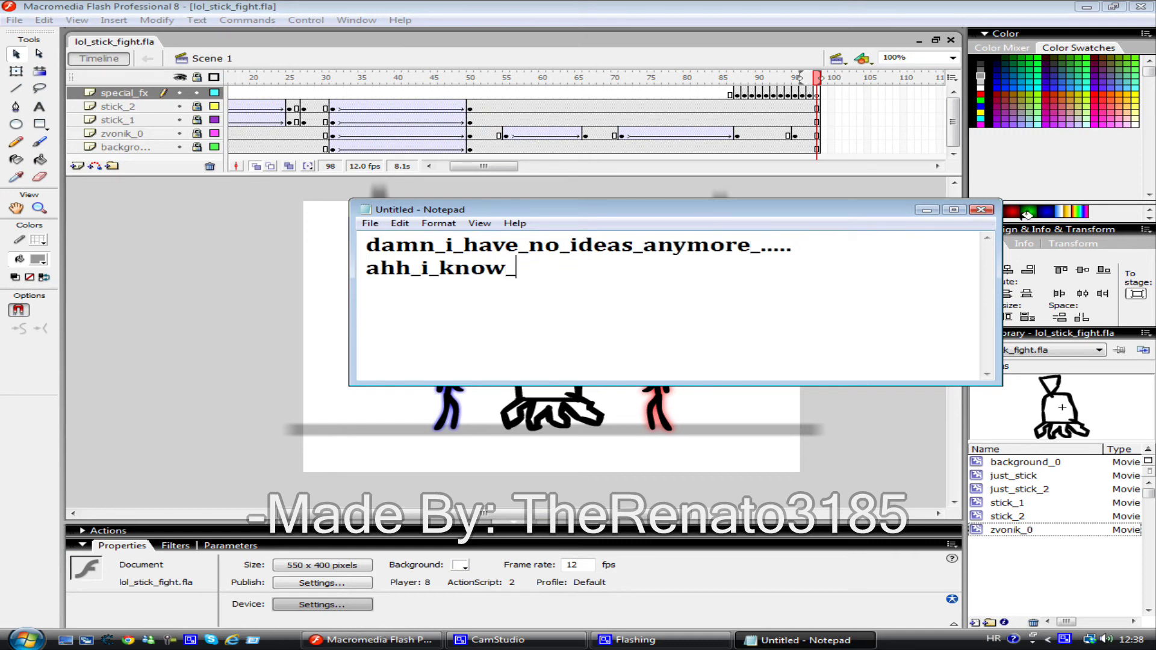
pyautogui.click(978, 211)
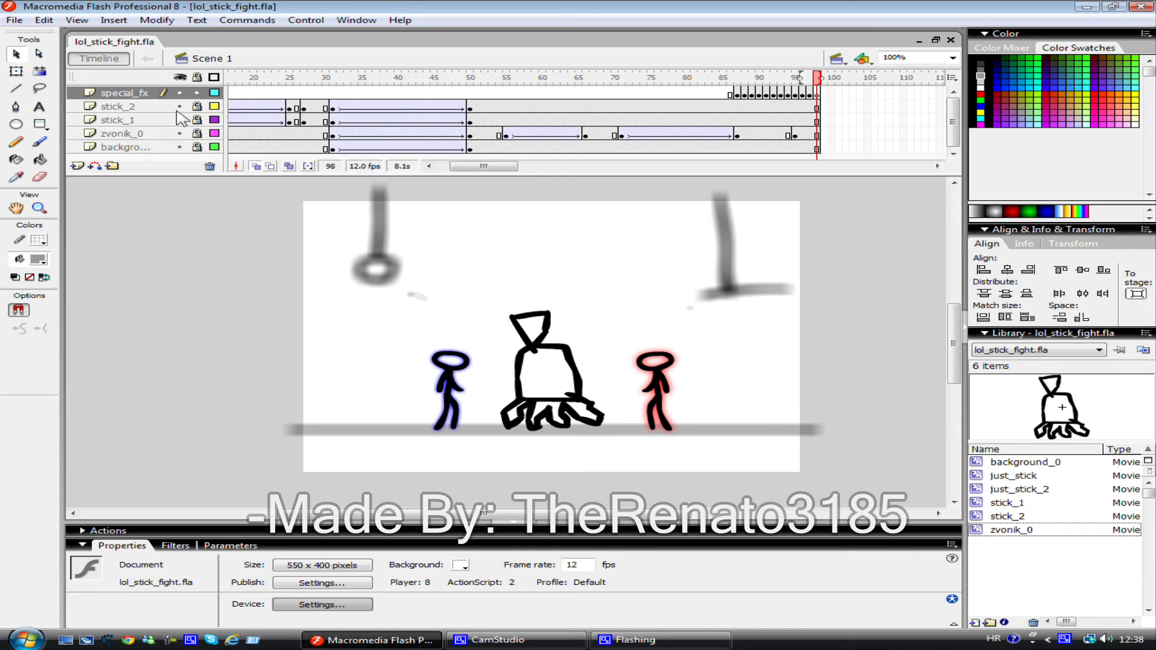
pyautogui.click(40, 240)
# - With a red brush, paint red streaks bursting from the bell on three new keyframes
pyautogui.click(135, 348)
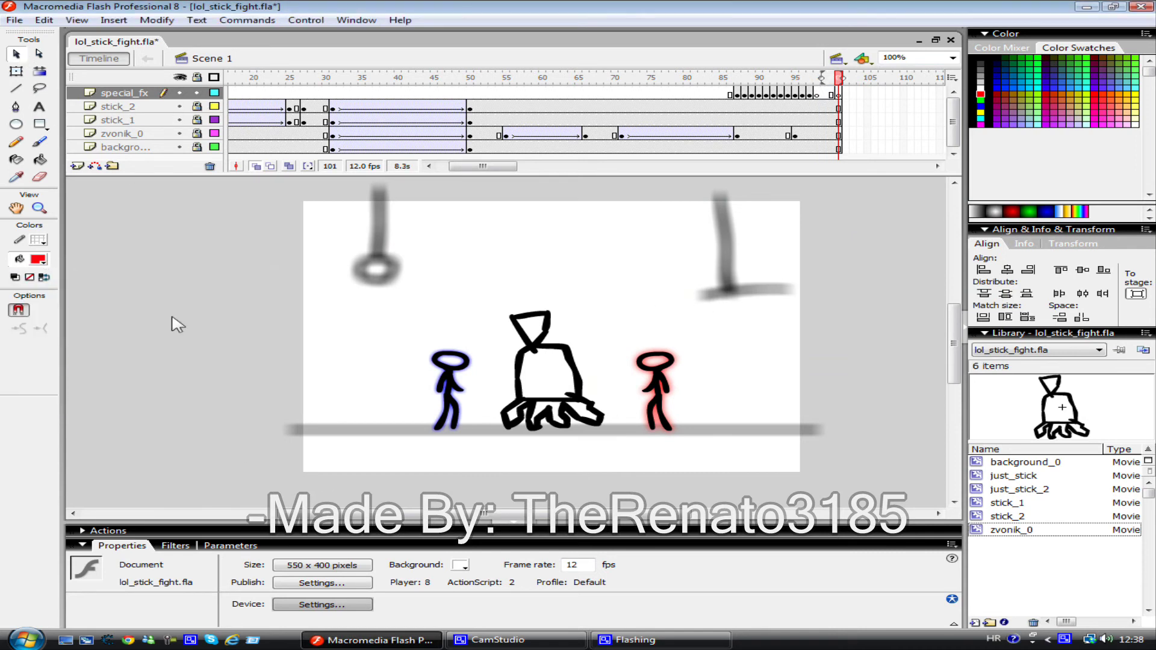
pyautogui.click(40, 142)
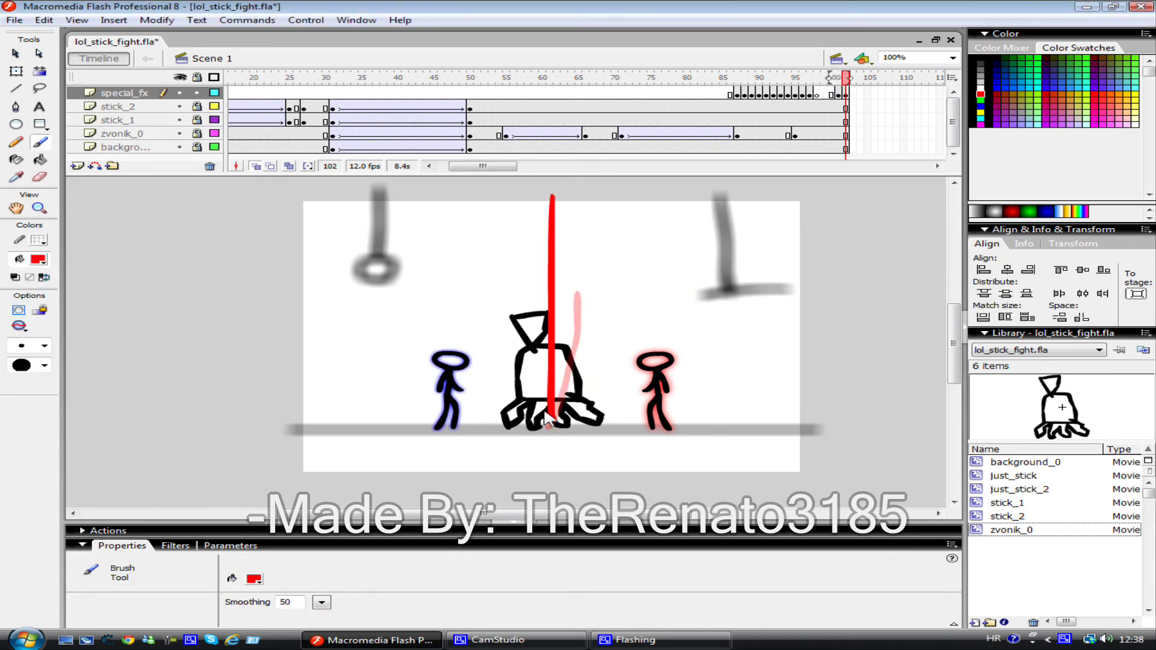
pyautogui.press('F6')
pyautogui.moveTo(407, 190); pyautogui.dragTo(561, 425)
pyautogui.press('F6')
pyautogui.moveTo(738, 178); pyautogui.dragTo(566, 432)
pyautogui.press('F6')
pyautogui.moveTo(370, 186); pyautogui.dragTo(569, 424)
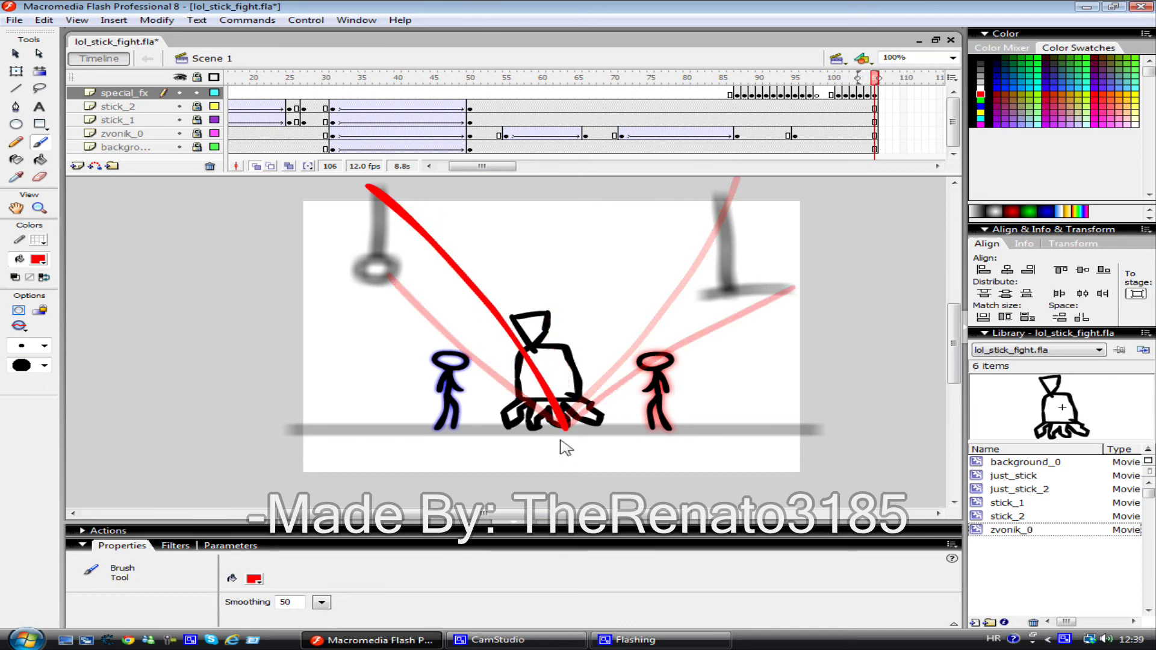
pyautogui.moveTo(662, 178); pyautogui.dragTo(578, 421)
# - On two more keyframes, draw red rays radiating outward from the bell
pyautogui.press('F6')
pyautogui.moveTo(66, 314); pyautogui.dragTo(939, 358)
pyautogui.moveTo(421, 232); pyautogui.dragTo(593, 424)
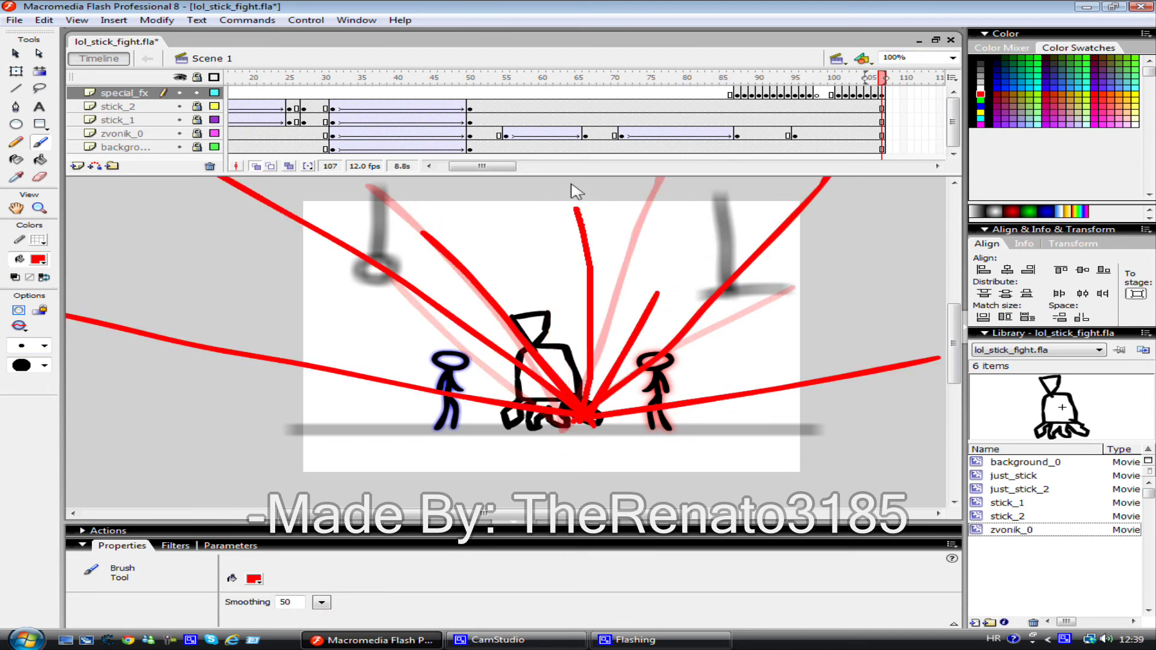
pyautogui.moveTo(572, 191); pyautogui.dragTo(569, 182)
pyautogui.press('F6')
pyautogui.moveTo(268, 505); pyautogui.dragTo(578, 418)
pyautogui.moveTo(945, 489); pyautogui.dragTo(559, 421)
pyautogui.moveTo(67, 409); pyautogui.dragTo(542, 424)
pyautogui.moveTo(269, 215); pyautogui.dragTo(596, 424)
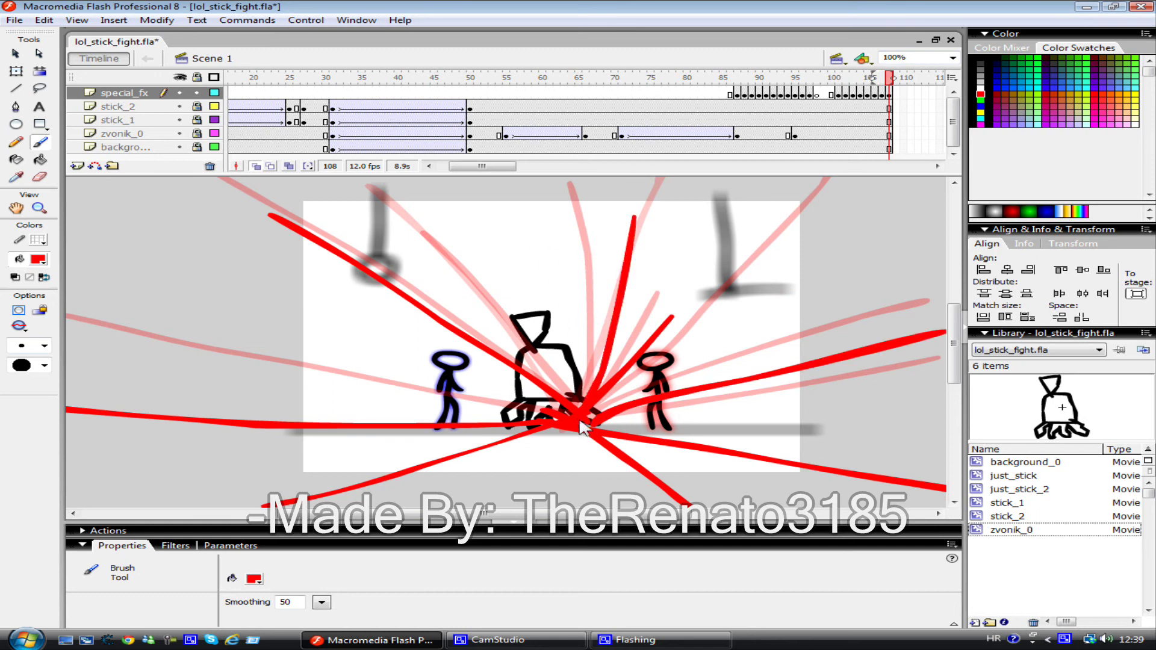
# - Using the largest brush, paint a red blob at frame 109 and a filled red circle around the bell
pyautogui.click(44, 346)
pyautogui.click(24, 518)
pyautogui.press('F6')
pyautogui.moveTo(542, 385); pyautogui.dragTo(530, 389)
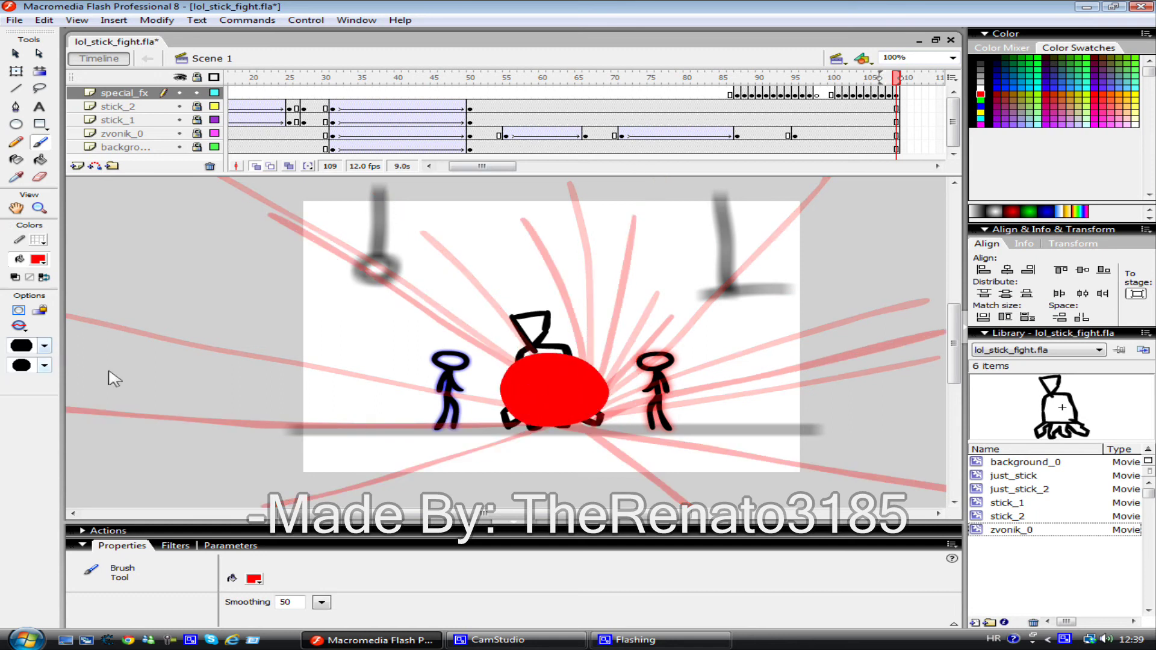
pyautogui.press('F6')
pyautogui.moveTo(530, 328); pyautogui.dragTo(541, 330)
pyautogui.press('k')
pyautogui.click(542, 392)
# - Grow the red blob with larger filled red arcs on keyframes through frame 113
pyautogui.press('b')
pyautogui.press('F6')
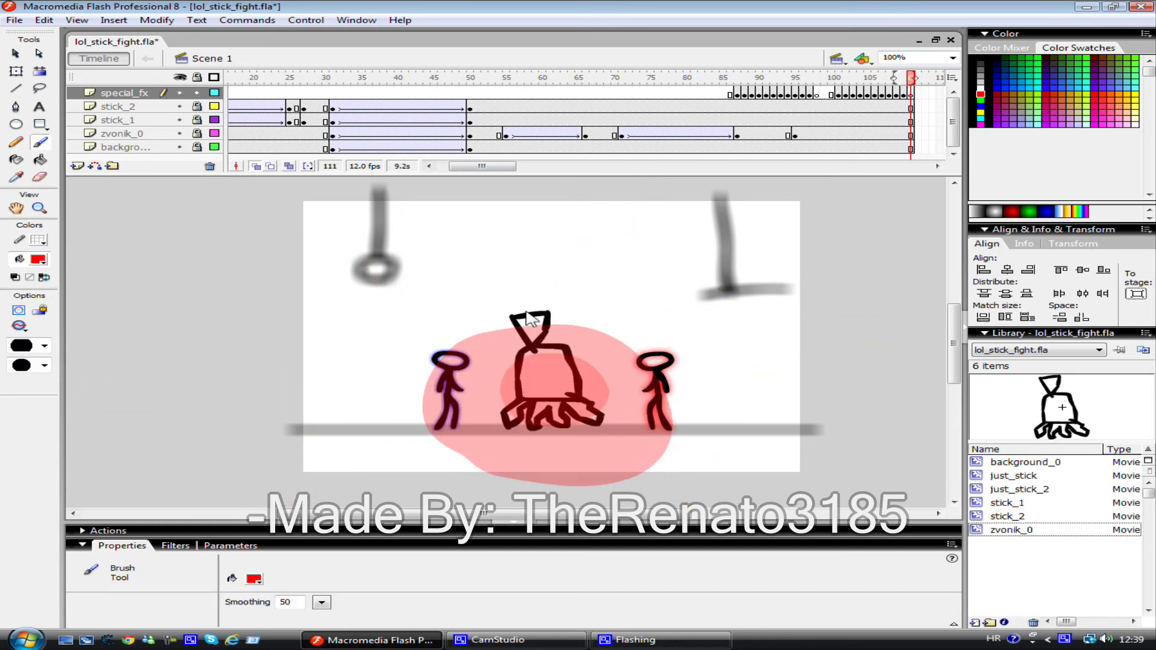
pyautogui.moveTo(477, 253); pyautogui.dragTo(825, 404)
pyautogui.press('k')
pyautogui.click(483, 385)
pyautogui.press('b')
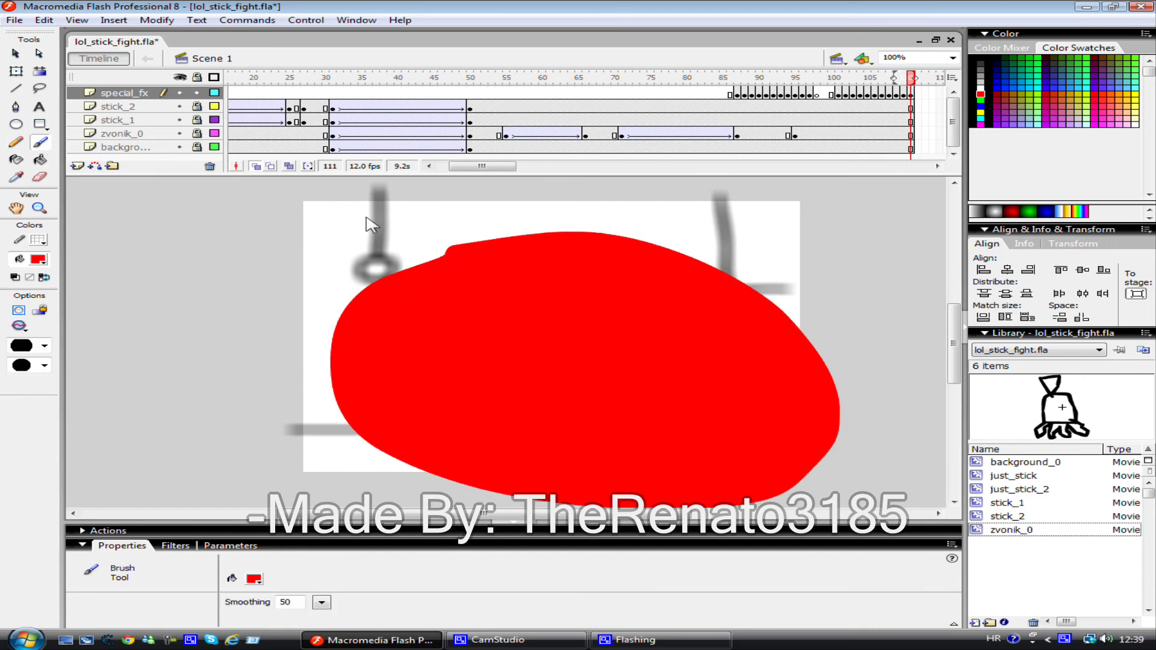
pyautogui.press('F6')
pyautogui.moveTo(413, 190)
pyautogui.mouseDown()
pyautogui.moveTo(681, 503)
pyautogui.moveTo(412, 191)
pyautogui.mouseUp()
pyautogui.press('k')
pyautogui.click(530, 362)
# - Brush a red ring around the whole stage, fill it solid red, then switch to a yellow brush
pyautogui.press('b')
pyautogui.press('F6')
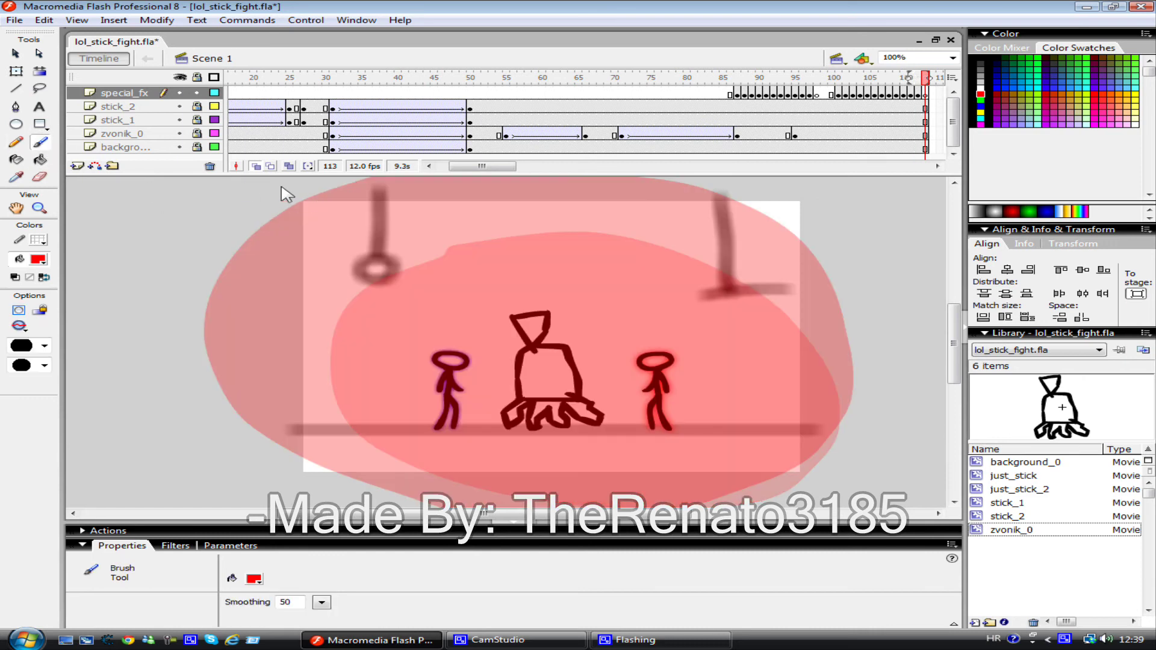
pyautogui.moveTo(274, 184)
pyautogui.mouseDown()
pyautogui.moveTo(821, 201)
pyautogui.moveTo(263, 186)
pyautogui.mouseUp()
pyautogui.press('k')
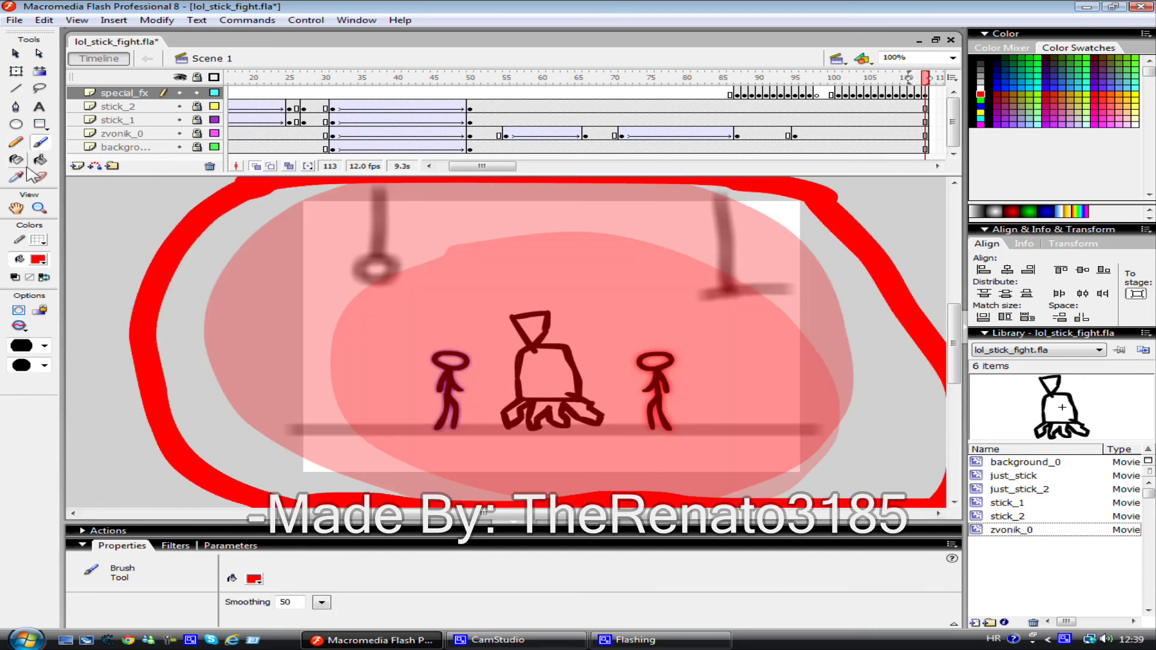
pyautogui.click(361, 337)
pyautogui.click(38, 259)
pyautogui.click(14, 376)
pyautogui.click(41, 146)
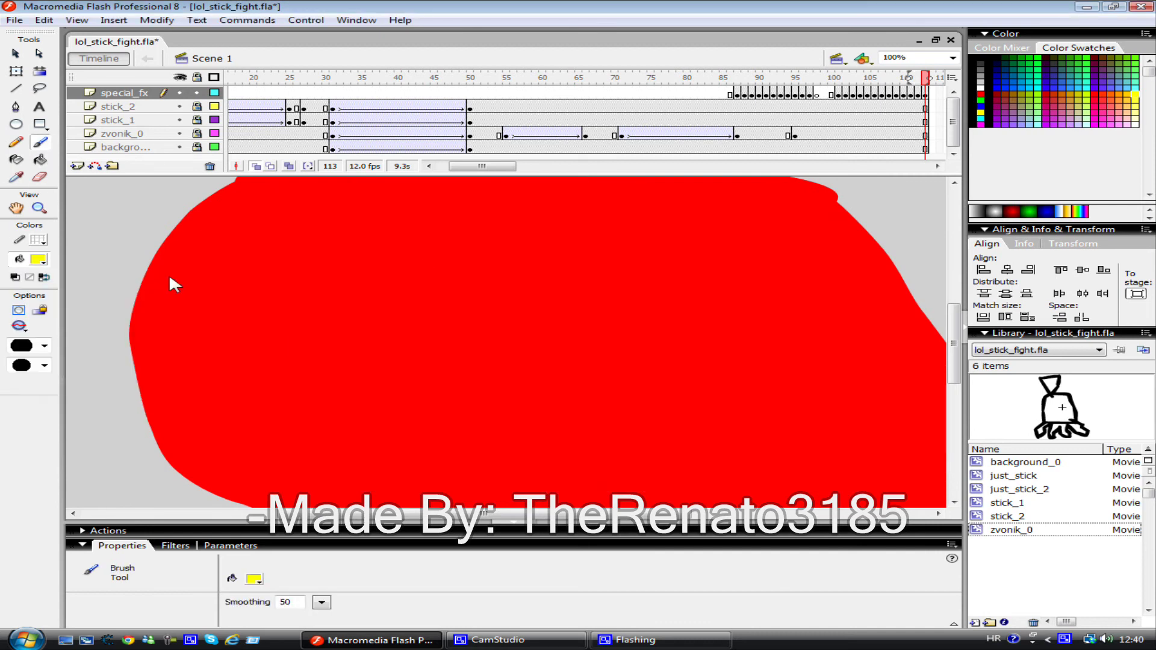
# - Paint a yellow blob inside the red and fill a yellow ring around it at frame 119
pyautogui.moveTo(510, 349)
pyautogui.mouseDown()
pyautogui.moveTo(516, 330)
pyautogui.moveTo(446, 322)
pyautogui.moveTo(550, 343)
pyautogui.moveTo(379, 341)
pyautogui.moveTo(590, 376)
pyautogui.mouseUp()
pyautogui.press('F6')
pyautogui.press('F6')
pyautogui.press('F6')
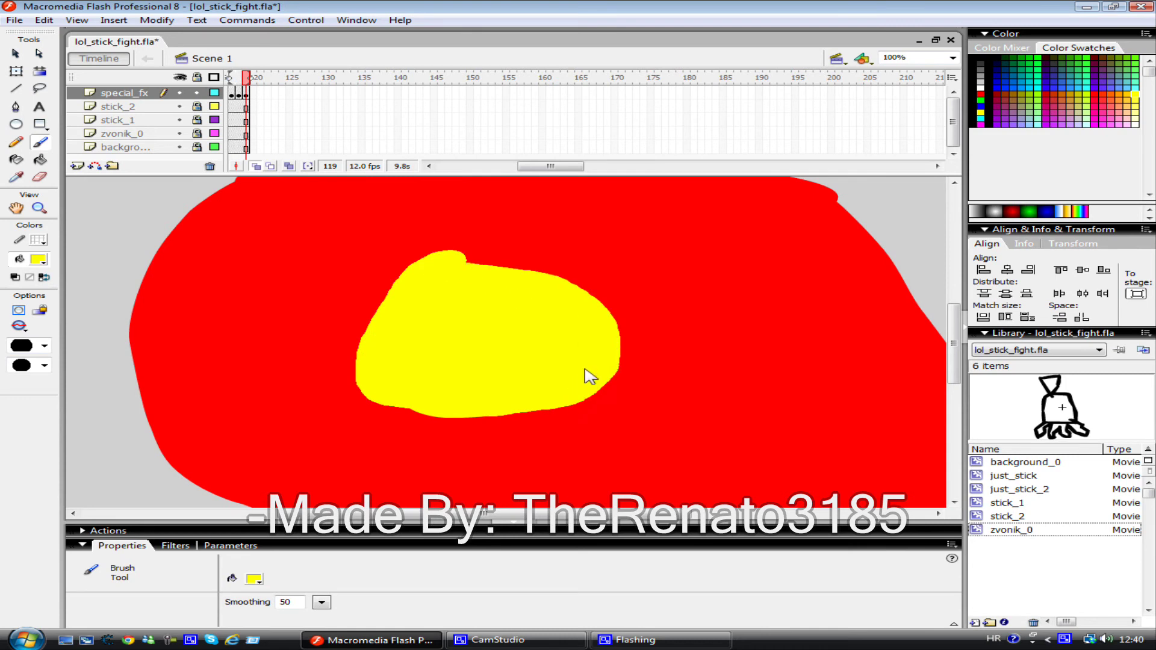
# - At frame 120, brush a wider yellow ring and fill the red gap inside it yellow
pyautogui.press('F6')
pyautogui.moveTo(584, 310)
pyautogui.mouseDown()
pyautogui.moveTo(506, 451)
pyautogui.moveTo(589, 270)
pyautogui.mouseUp()
pyautogui.press('k')
pyautogui.click(374, 331)
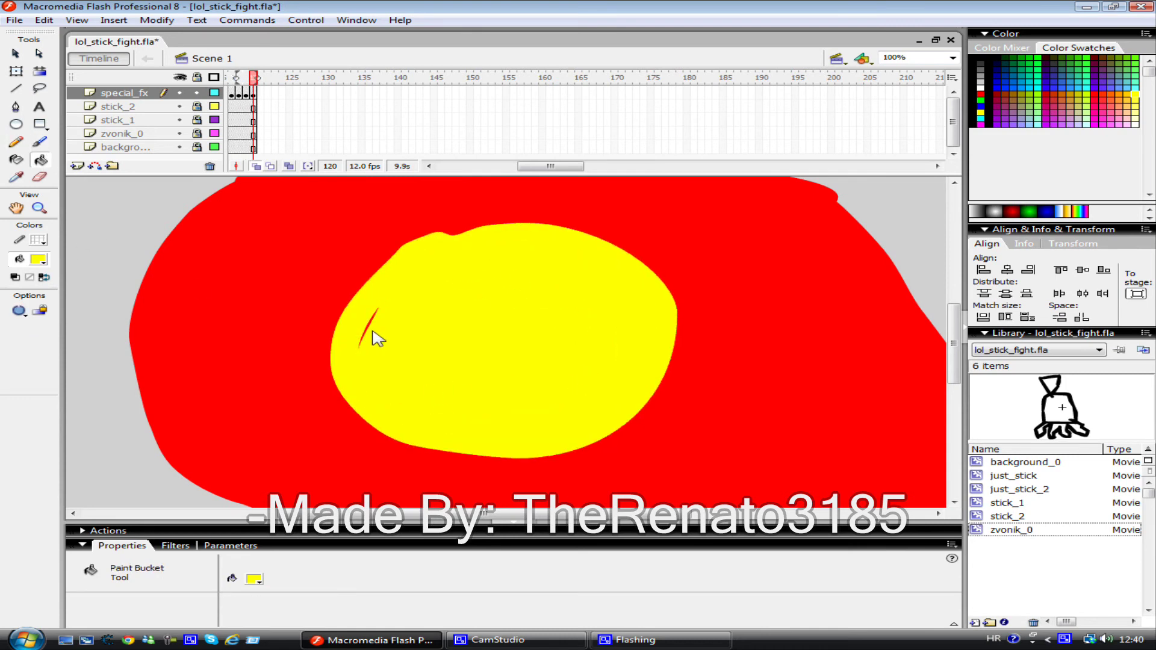
# - Brush a yellow ring near the stage edges and fill the remaining red bands yellow
pyautogui.press('F6')
pyautogui.press('b')
pyautogui.moveTo(385, 219); pyautogui.dragTo(552, 198)
pyautogui.press('k')
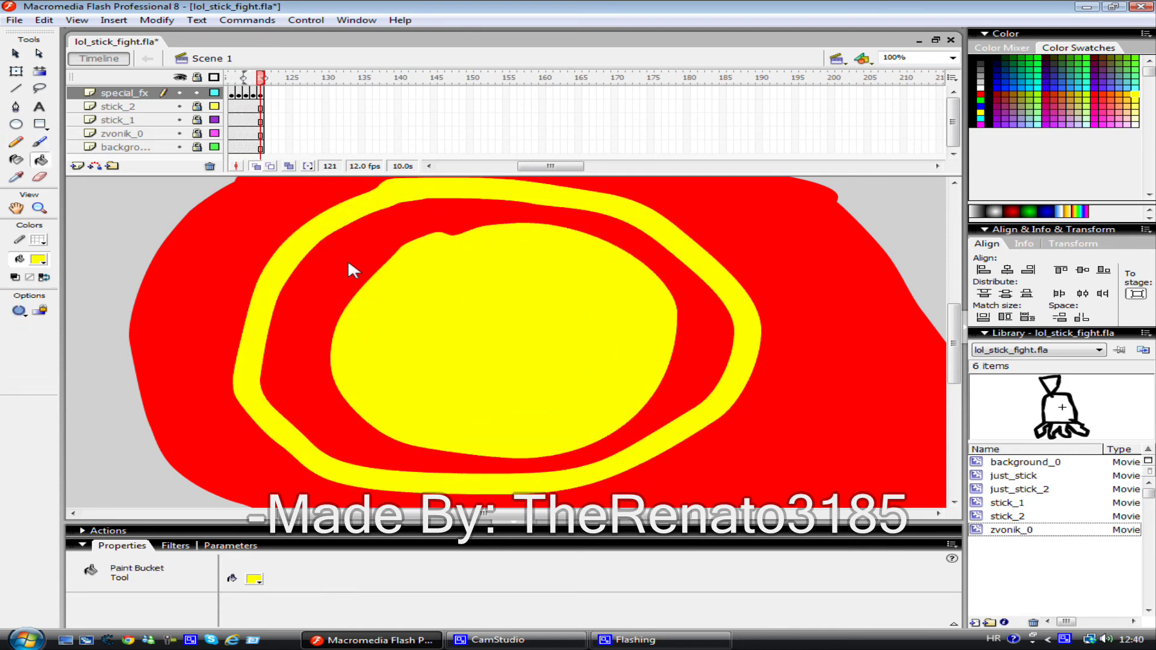
pyautogui.click(349, 263)
pyautogui.press('F6')
pyautogui.press('b')
pyautogui.moveTo(293, 186); pyautogui.dragTo(443, 178)
pyautogui.press('k')
pyautogui.click(212, 359)
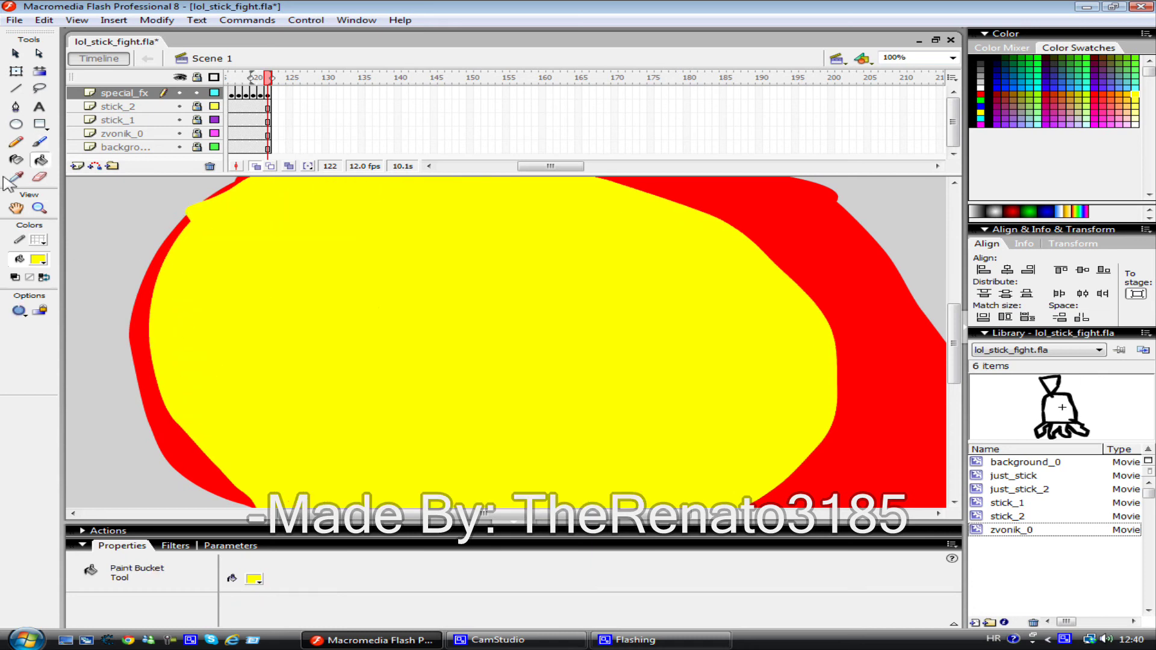
pyautogui.click(804, 245)
pyautogui.press('F6')
# - Preview the yellow takeover in the test player and close it
pyautogui.hotkey('ctrl', 'Return')
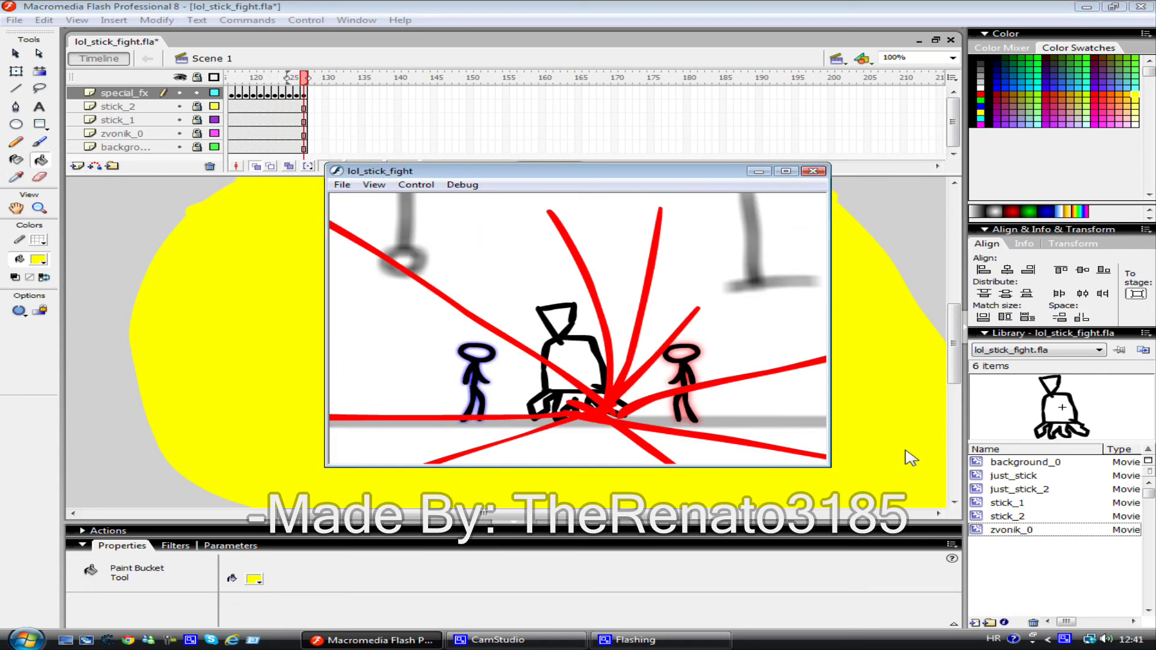
pyautogui.click(813, 171)
pyautogui.click(15, 20)
# - Add a 'The End' text box on the yellow stage and pick its font
pyautogui.press('Escape')
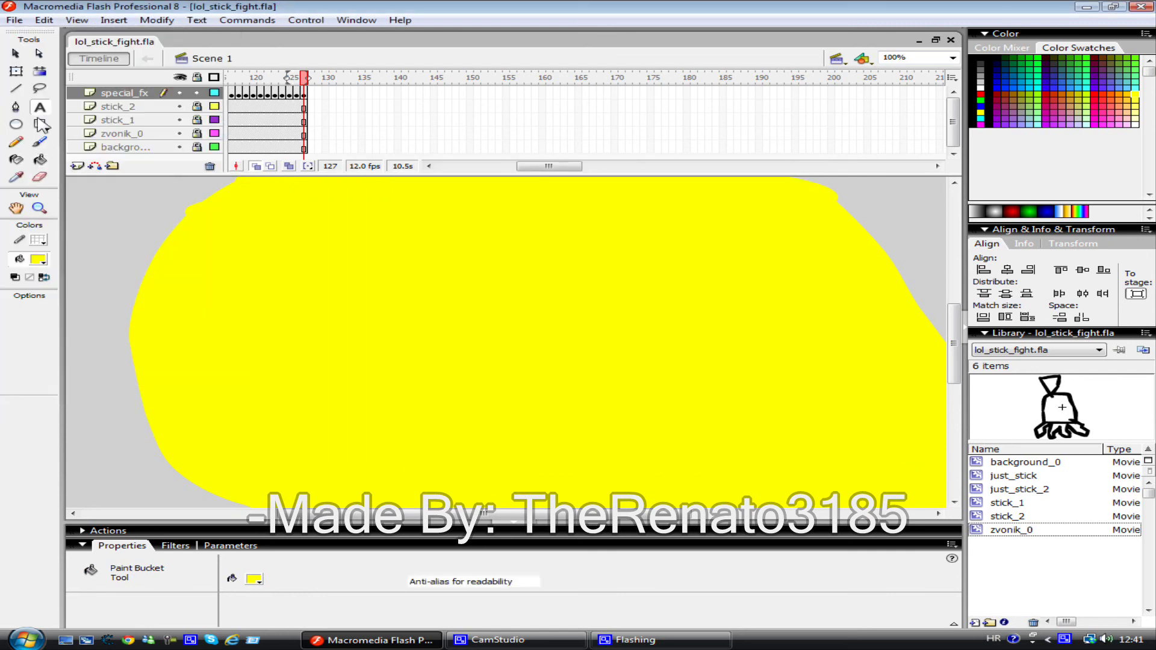
pyautogui.press('t')
pyautogui.click(289, 217)
pyautogui.write('The End')
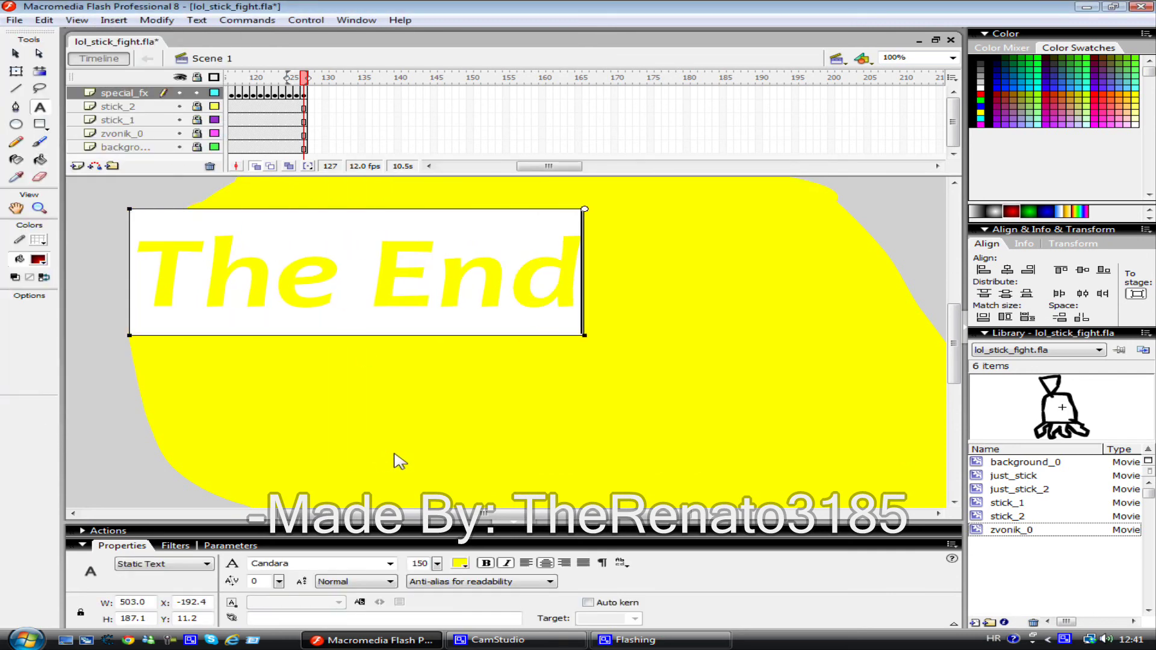
pyautogui.click(390, 563)
pyautogui.click(331, 416)
# - Move the 'The End' title toward the stage centre and make it red
pyautogui.press('Escape')
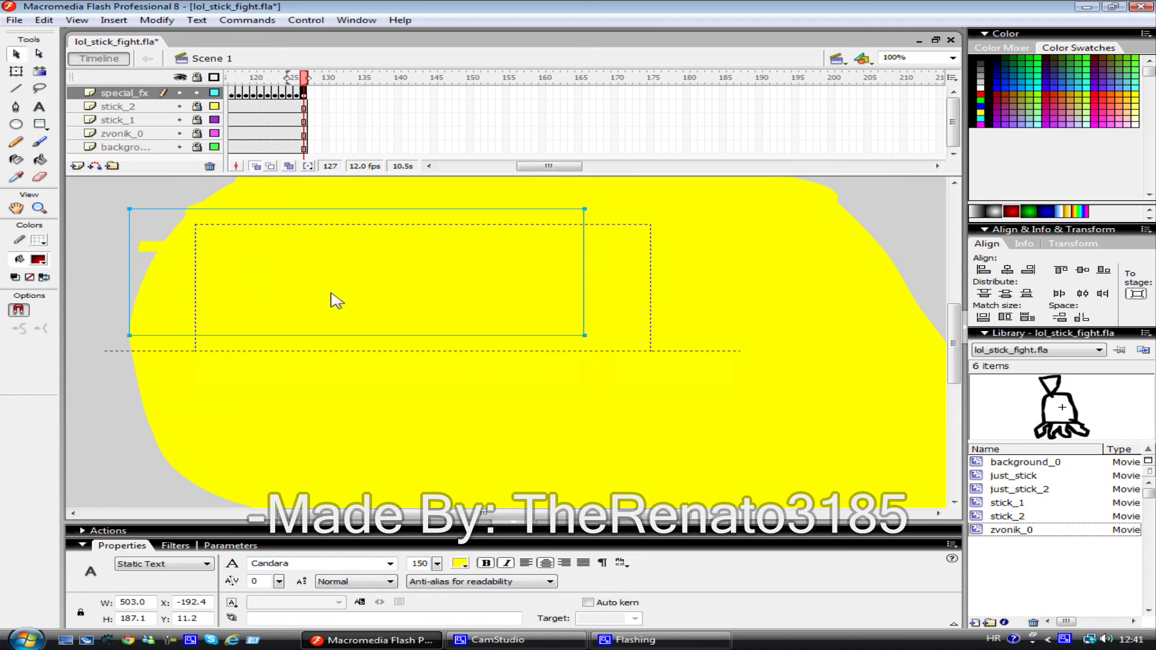
pyautogui.moveTo(265, 280); pyautogui.dragTo(418, 336)
pyautogui.click(38, 259)
pyautogui.press('Escape')
pyautogui.click(460, 563)
pyautogui.click(473, 500)
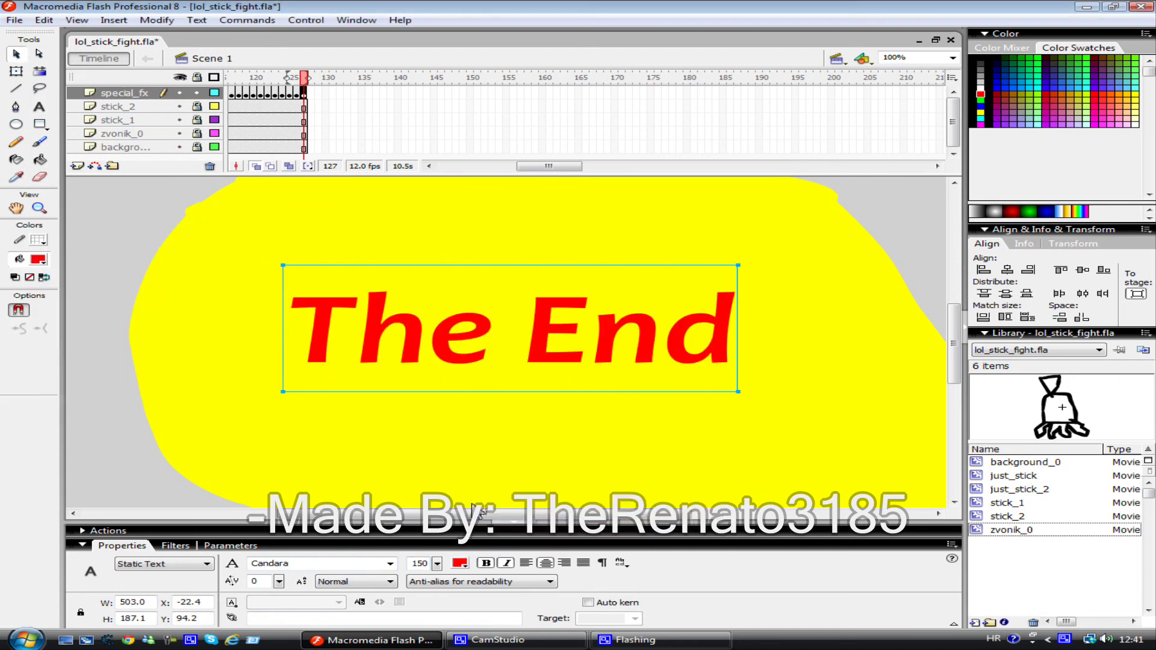
pyautogui.click(460, 563)
pyautogui.click(473, 500)
pyautogui.click(160, 289)
# - Add frames to lengthen the ending and preview the movie
pyautogui.press('F5')
pyautogui.press('F5')
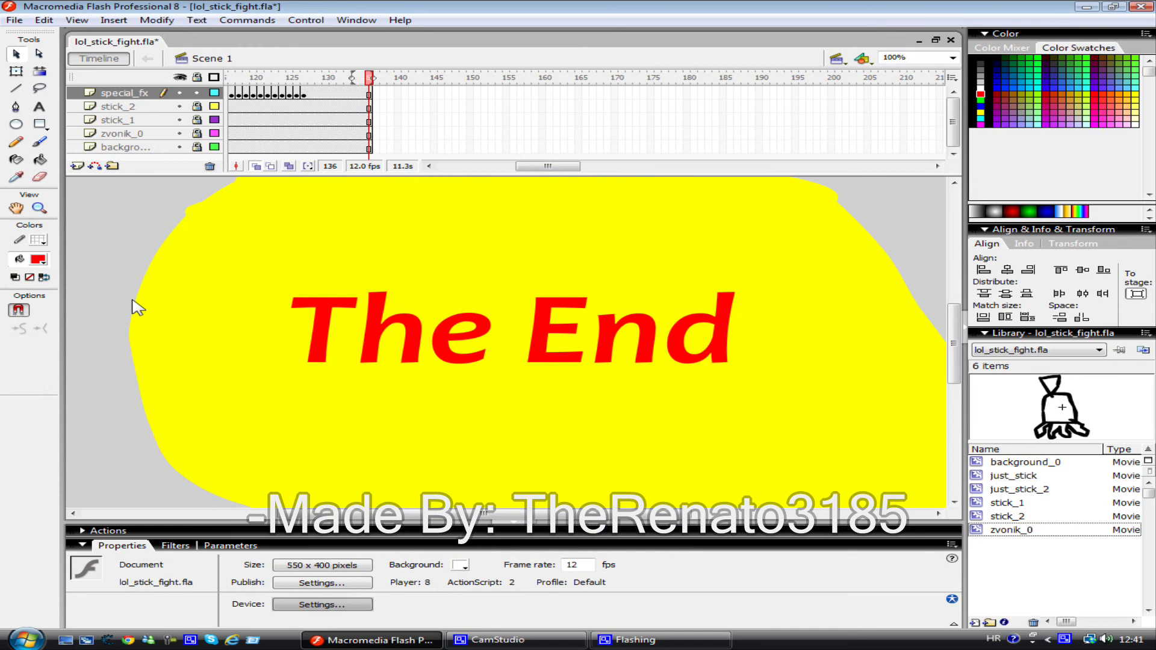
pyautogui.hotkey('ctrl', 'Return')
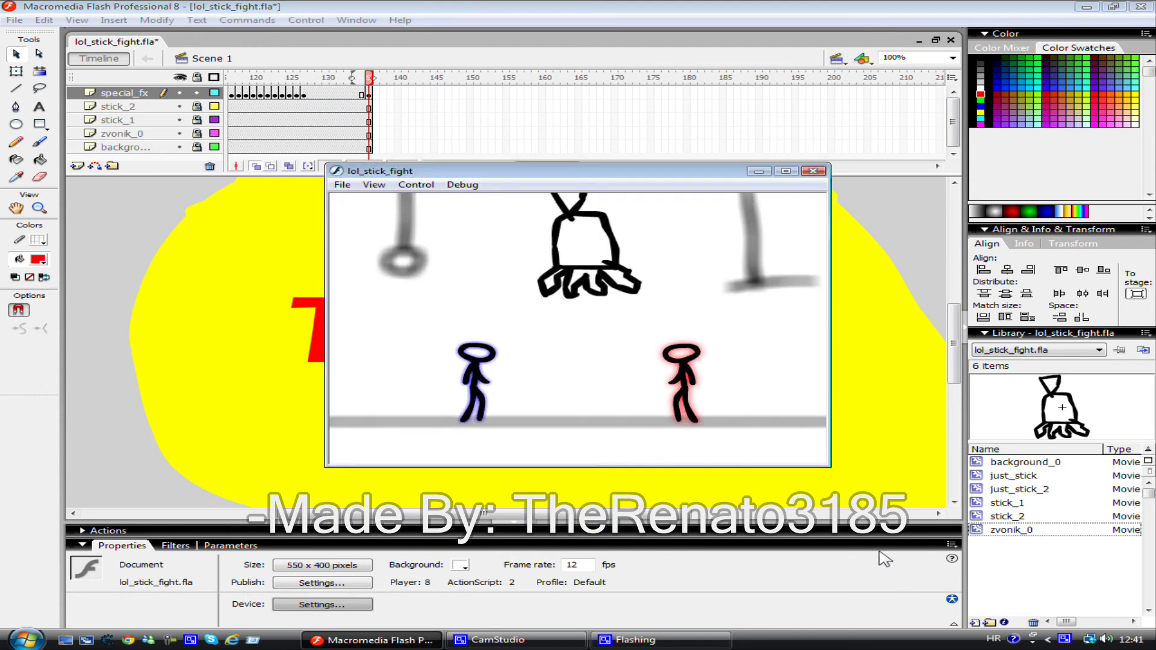
pyautogui.hotkey('ctrl', 'w')
pyautogui.click(463, 337)
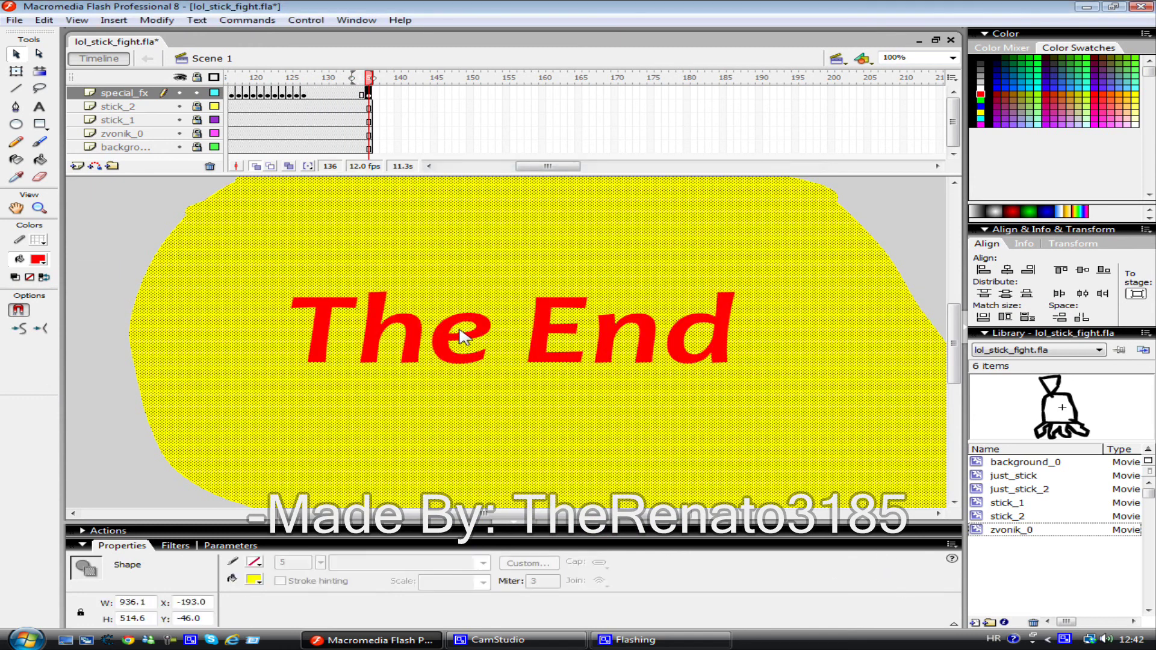
# - Nudge the title slightly right, save the animation, and preview it again
pyautogui.press('Right')
pyautogui.press('Right')
pyautogui.press('Right')
pyautogui.press('Right')
pyautogui.press('Right')
pyautogui.press('Right')
pyautogui.press('Right')
pyautogui.press('Right')
pyautogui.press('Right')
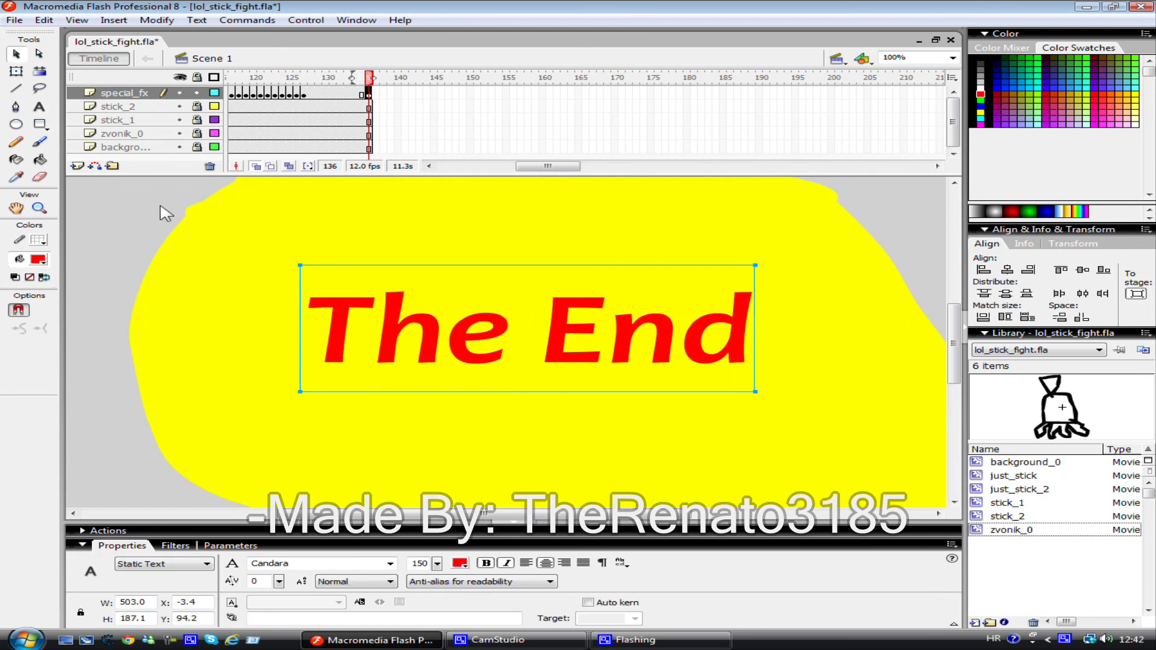
pyautogui.click(166, 213)
pyautogui.click(14, 20)
pyautogui.click(52, 129)
pyautogui.hotkey('ctrl', 'Return')
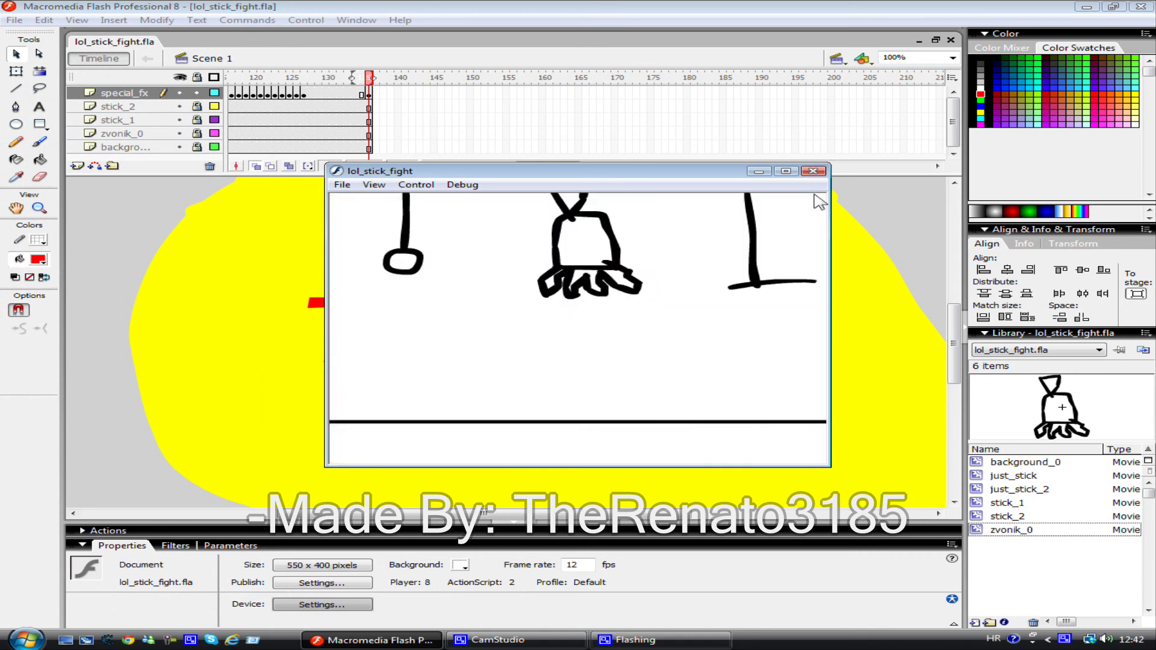
# - Check the title at frame 128, toggling special_fx visibility, and extend the layers
pyautogui.click(812, 170)
pyautogui.click(311, 79)
pyautogui.click(322, 349)
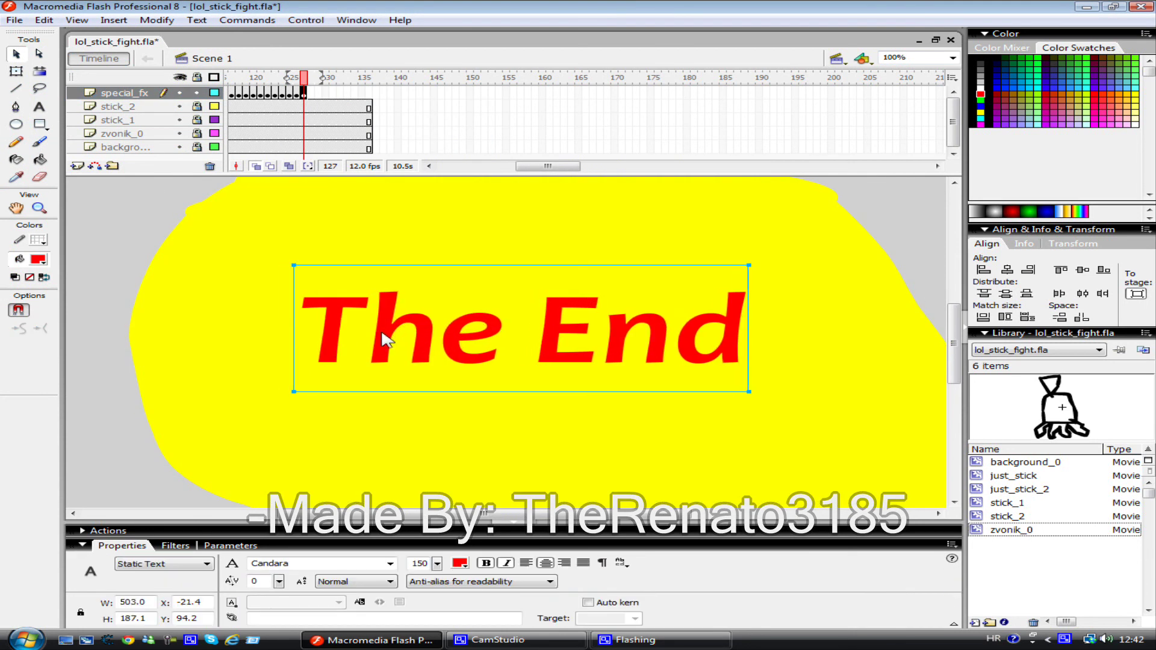
pyautogui.click(179, 93)
pyautogui.click(178, 92)
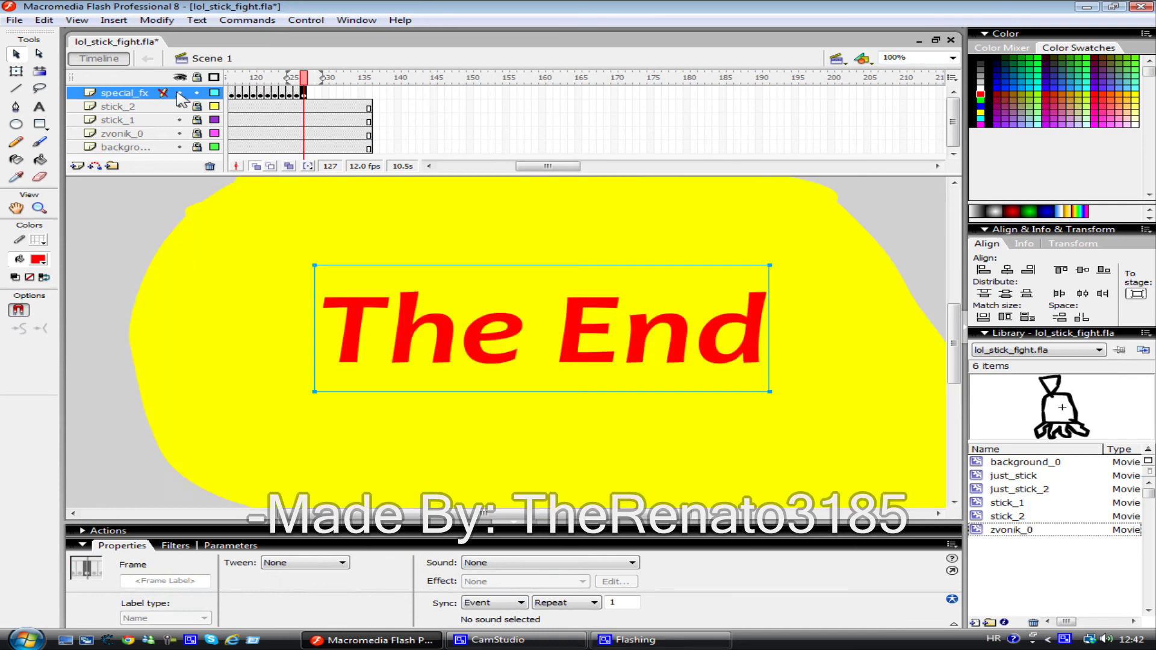
pyautogui.press('F6')
pyautogui.click(147, 197)
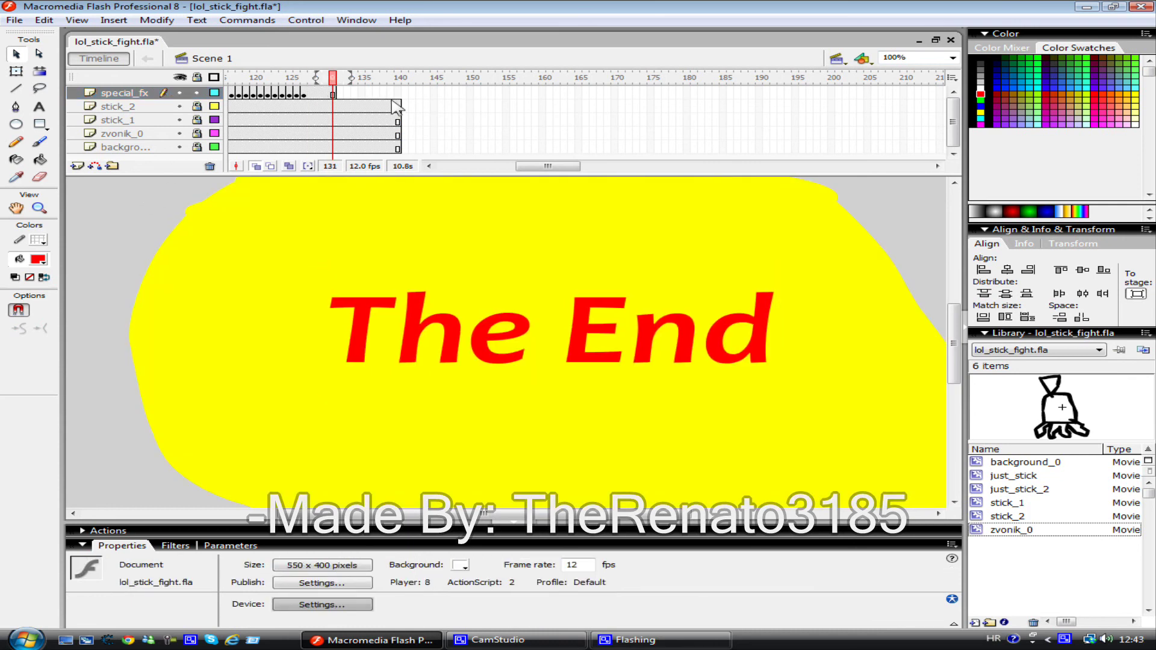
# - Extend special_fx so the title holds until about frame 139, then preview the ending
pyautogui.click(396, 93)
pyautogui.press('F6')
pyautogui.click(885, 335)
pyautogui.hotkey('ctrl', 'Return')
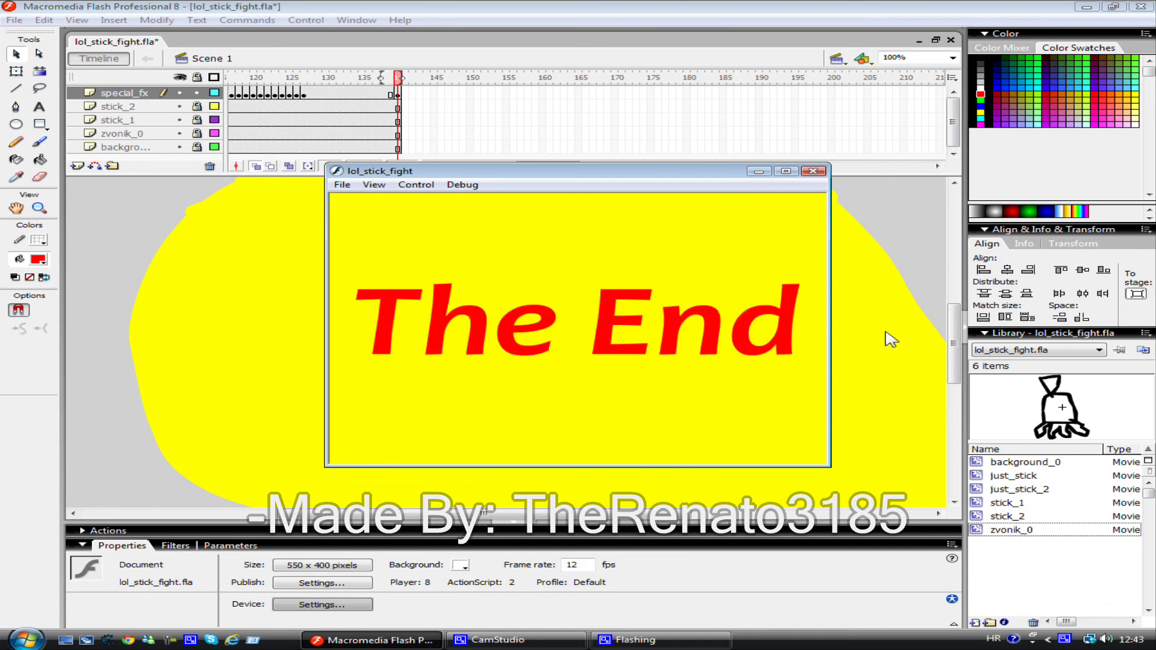
pyautogui.click(812, 171)
# - Save the animation and restore the CamStudio recorder window
pyautogui.click(14, 19)
pyautogui.click(24, 129)
pyautogui.click(515, 639)
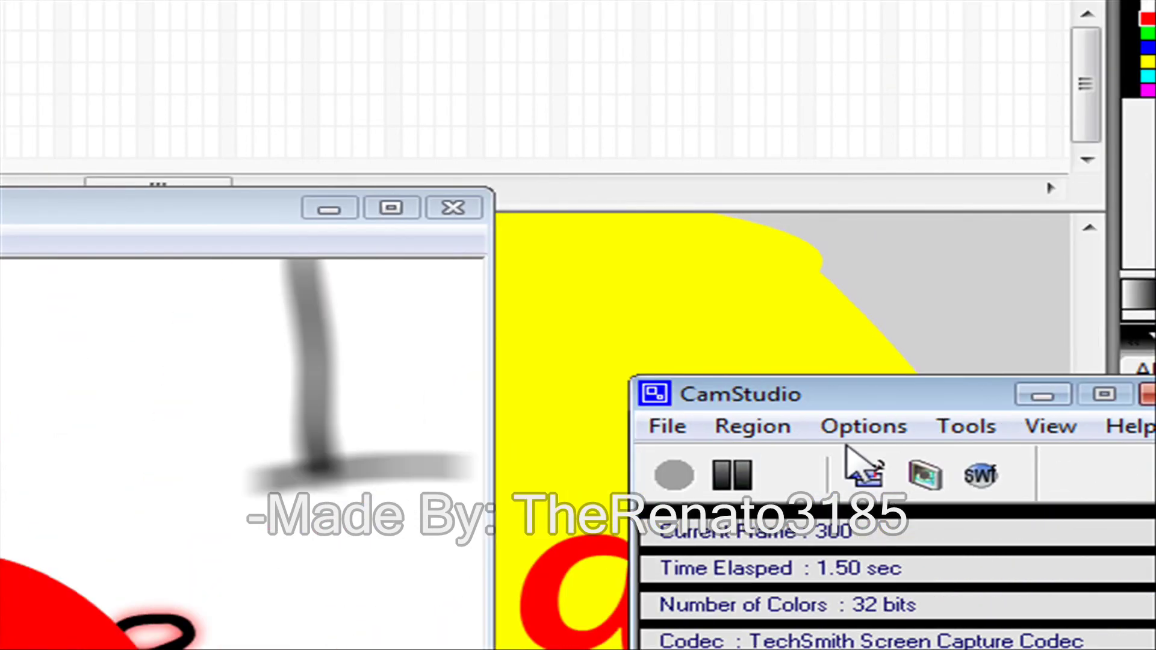
# - Open CamStudio's Options menu and drag its window to the centre of the screen
pyautogui.click(855, 428)
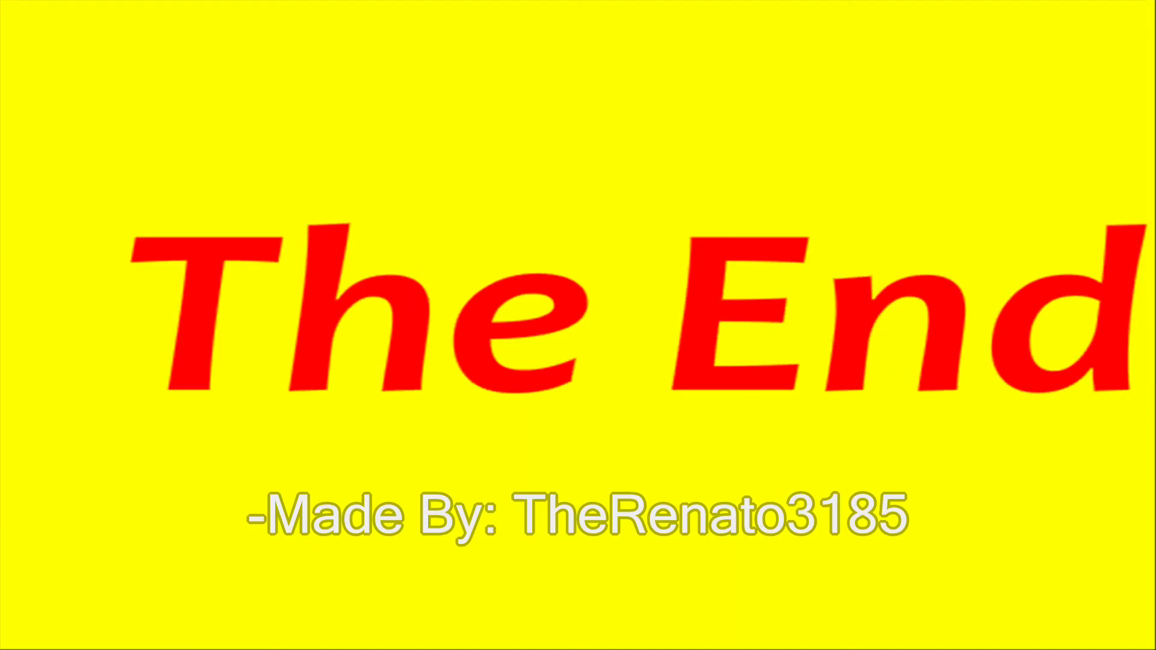
pyautogui.moveTo(1138, 133); pyautogui.dragTo(464, 111)
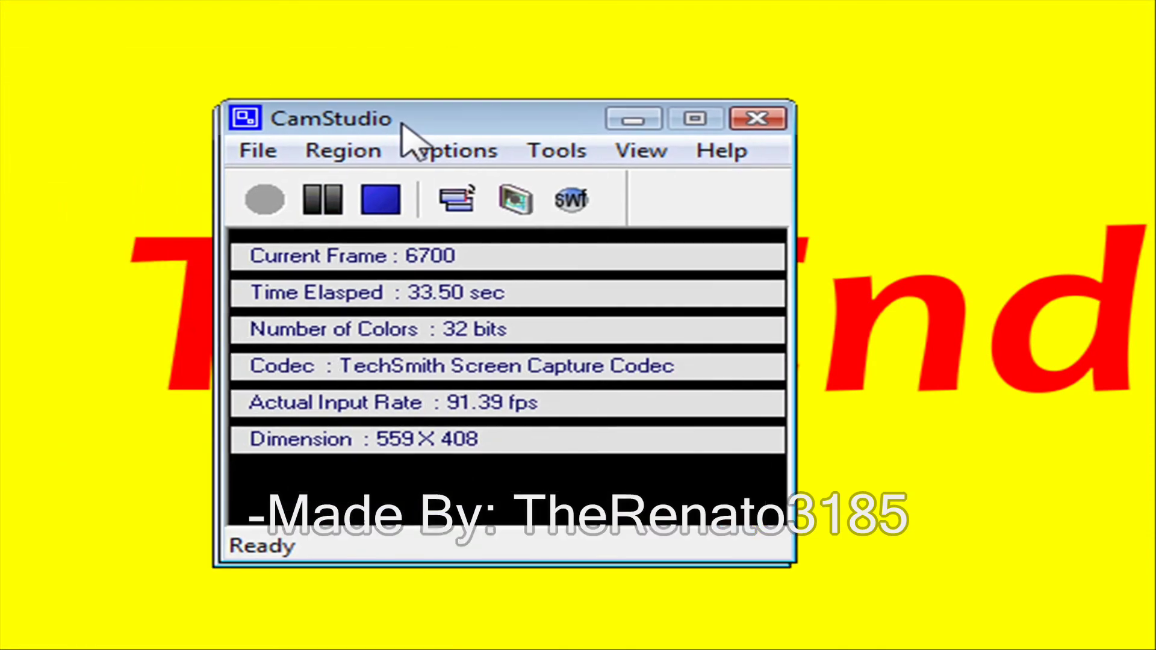